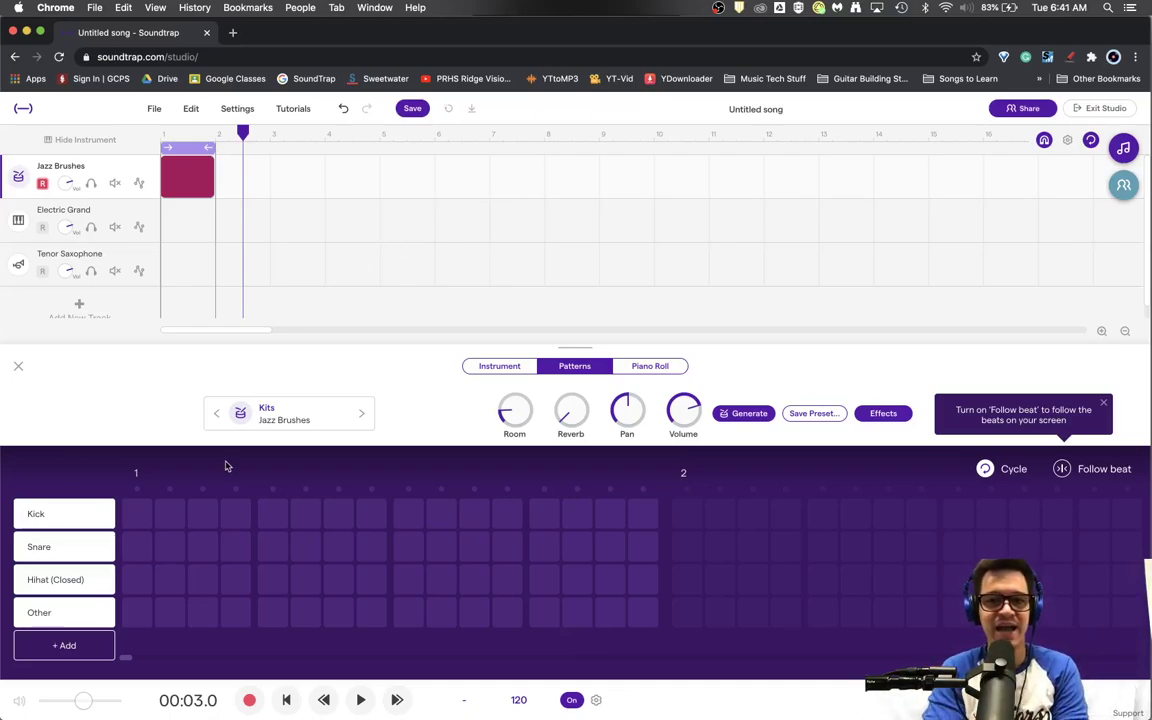
Place kicks on beats 1 and 3 and snares on beats 2 and 4
click(139, 515)
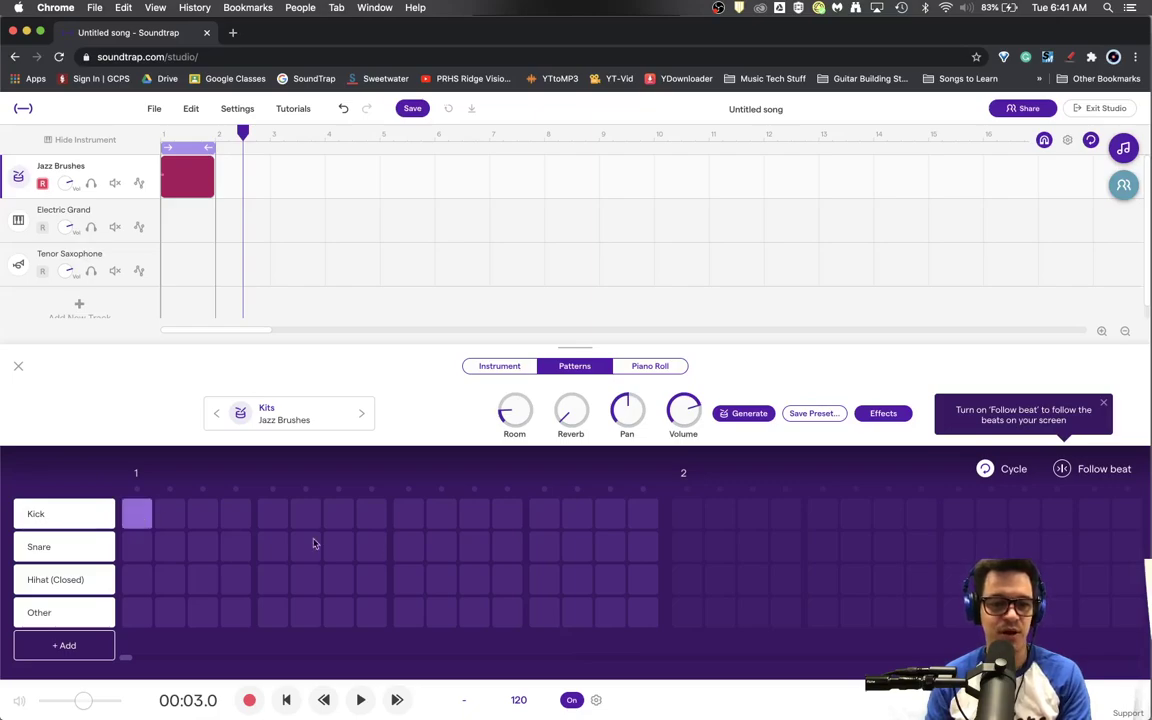
click(414, 518)
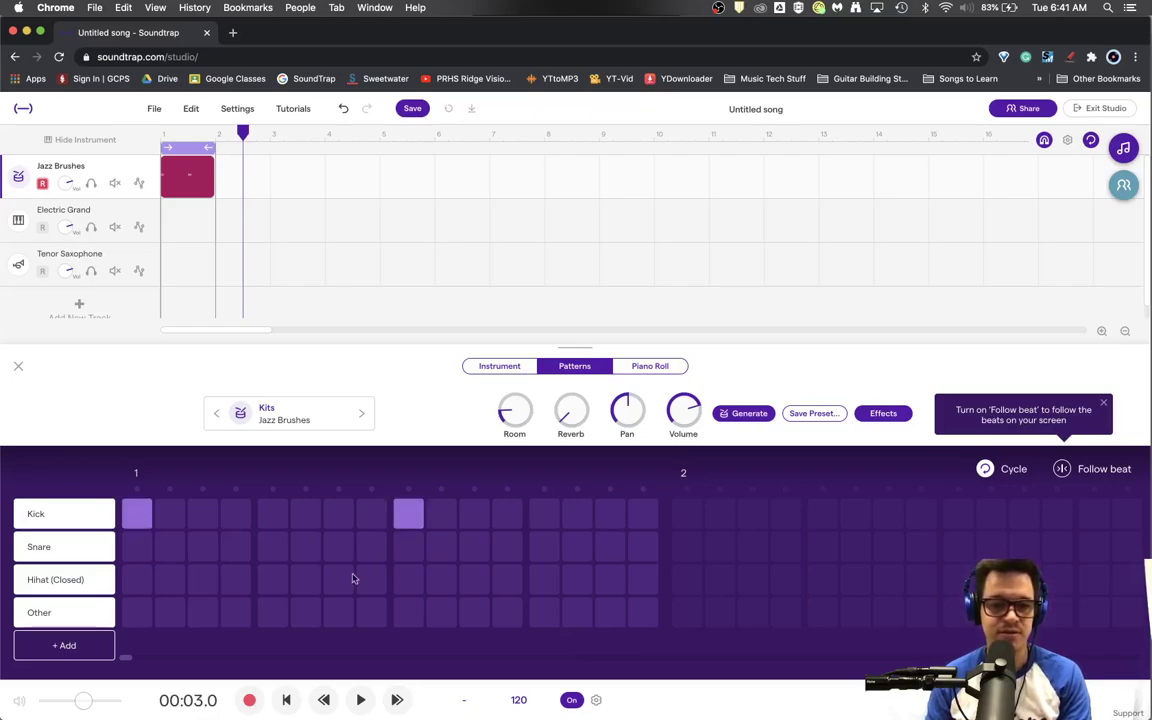
click(268, 550)
click(546, 549)
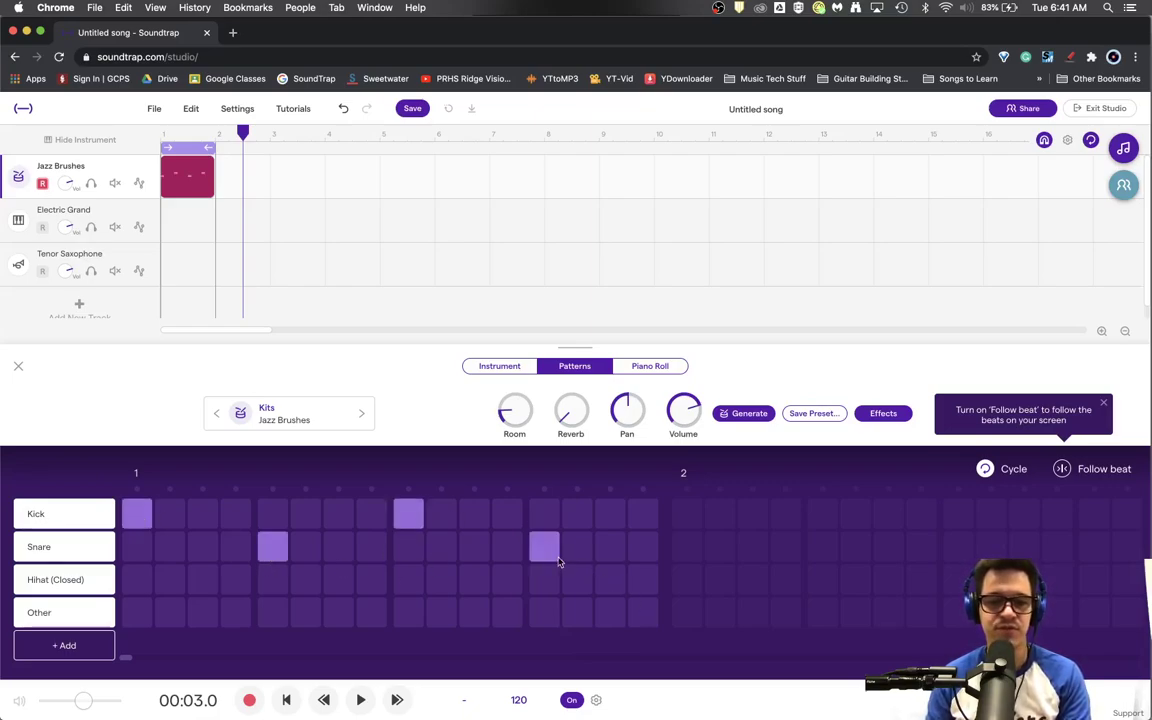
Add a Ride (Bell) row with hits on beats 1–4 plus swung notes before beat 3 and at bar end
click(80, 645)
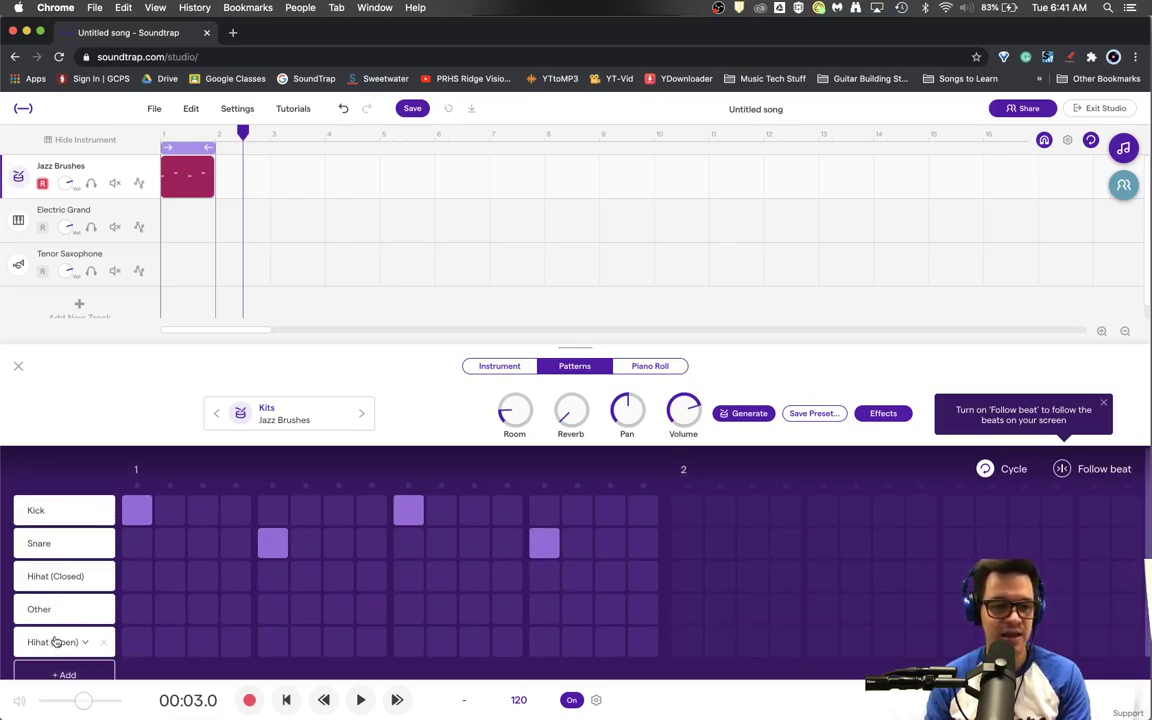
click(83, 645)
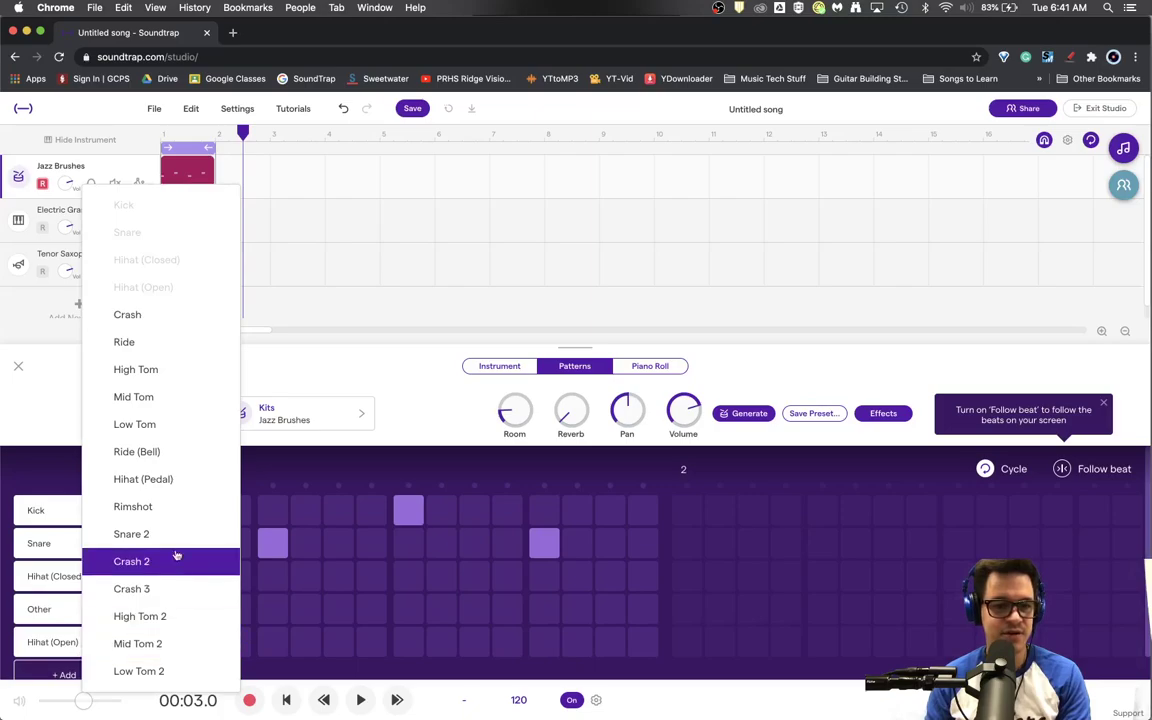
click(179, 453)
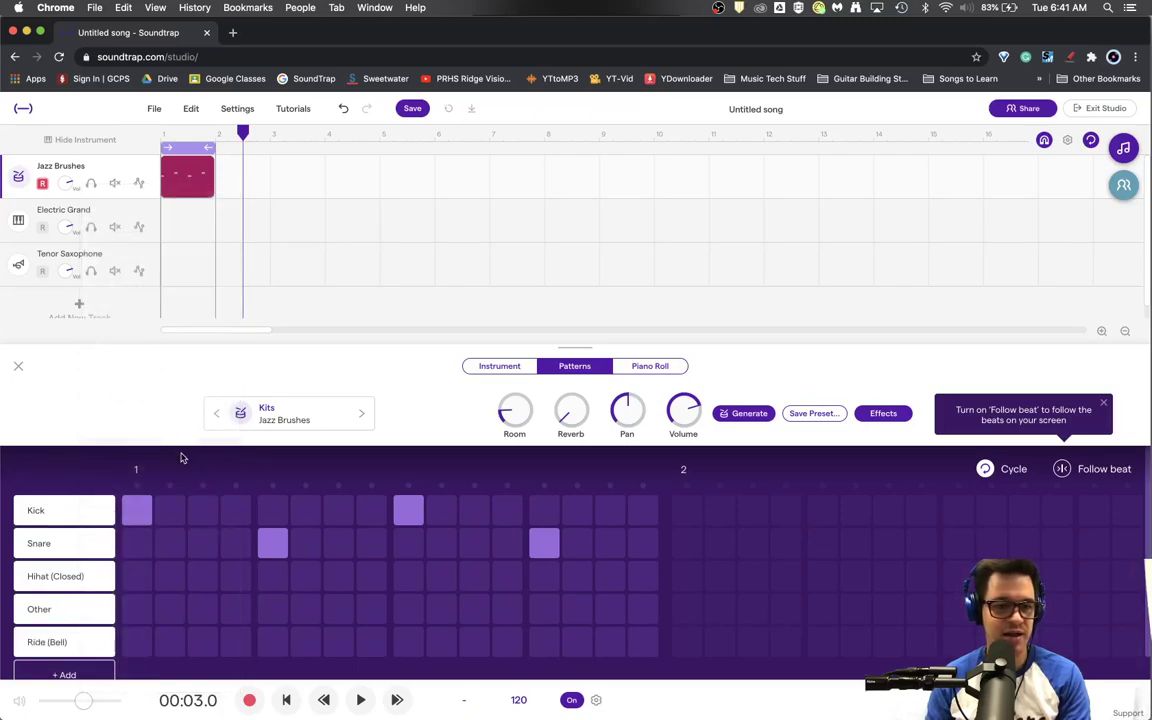
click(137, 639)
click(273, 639)
click(339, 639)
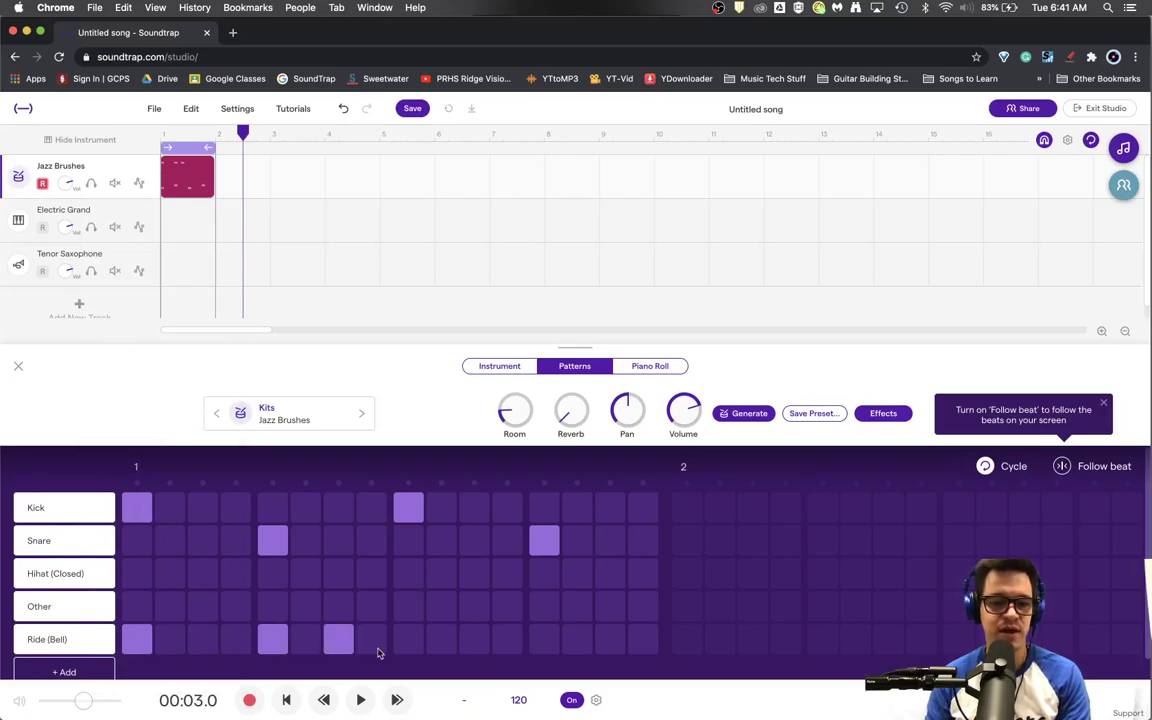
click(408, 639)
click(544, 639)
click(610, 639)
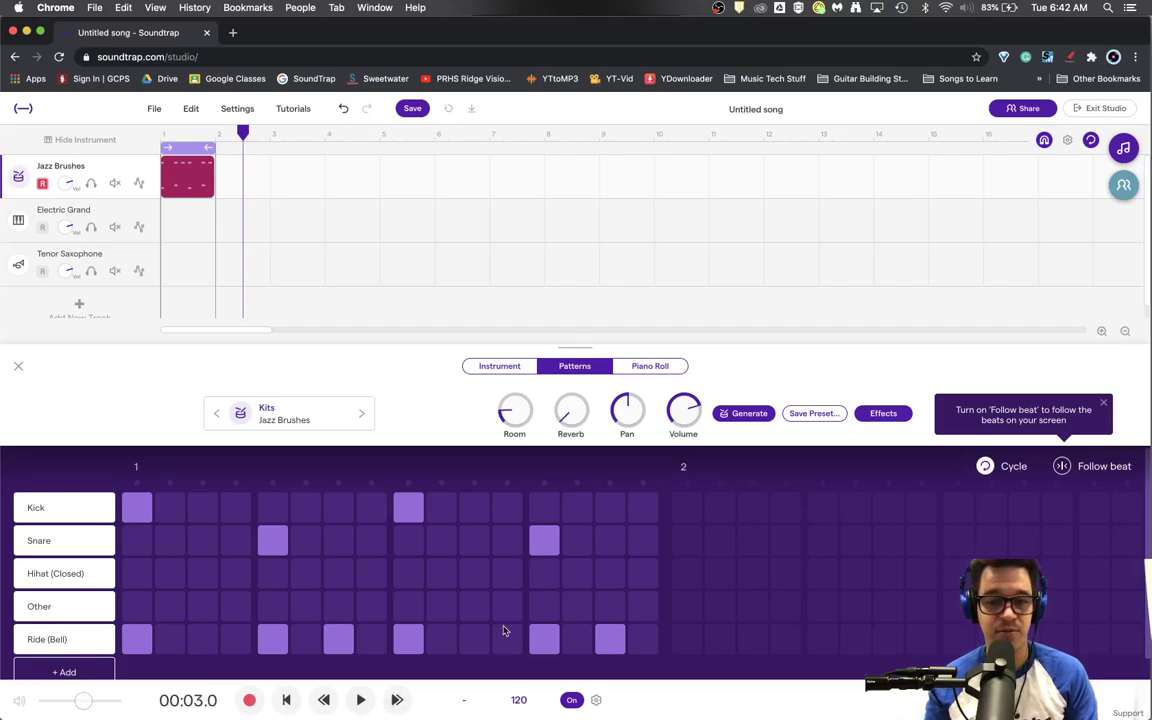
click(360, 700)
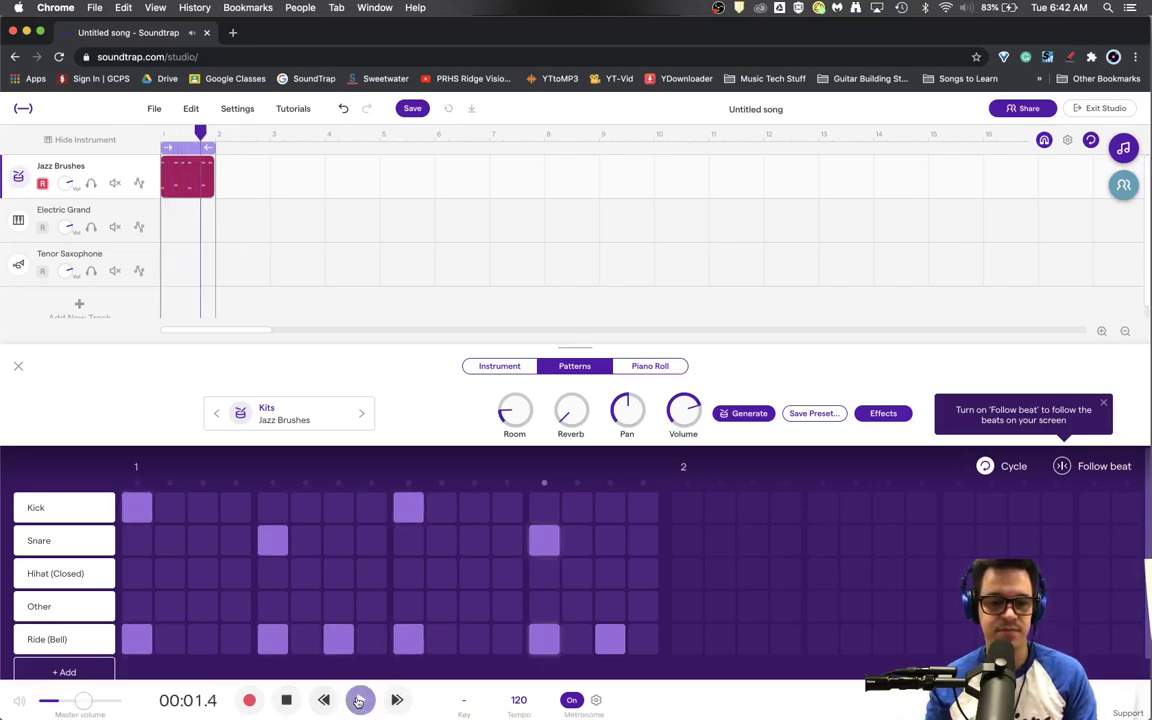
click(288, 702)
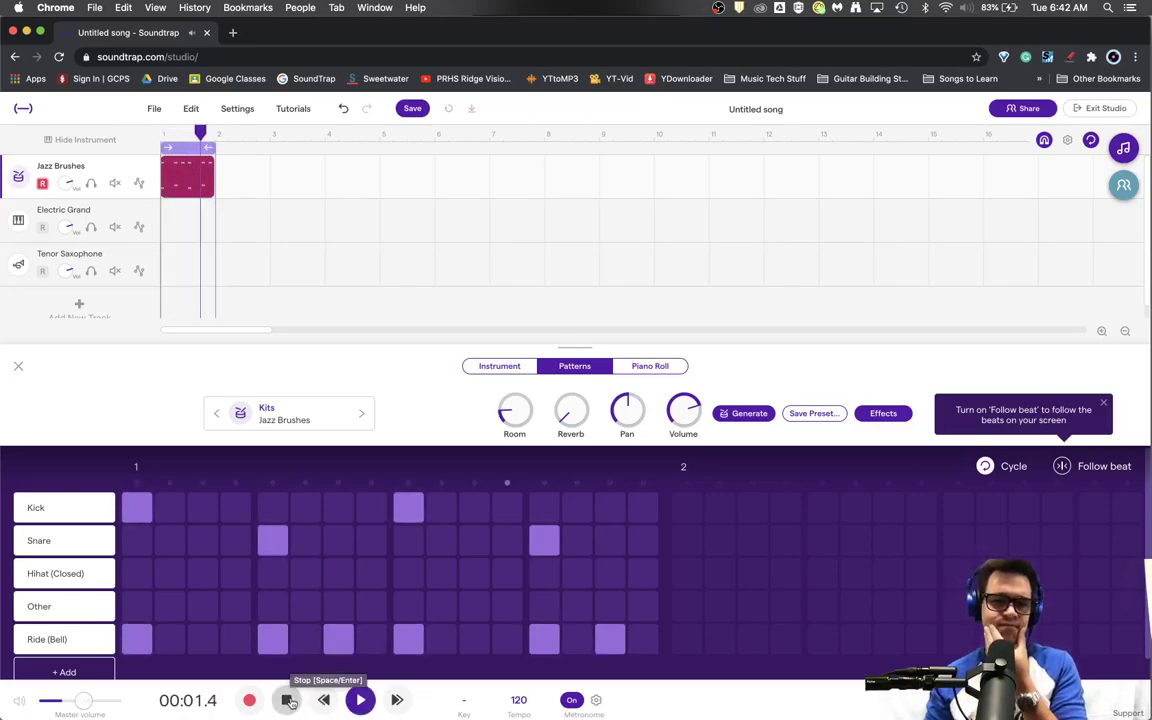
click(288, 701)
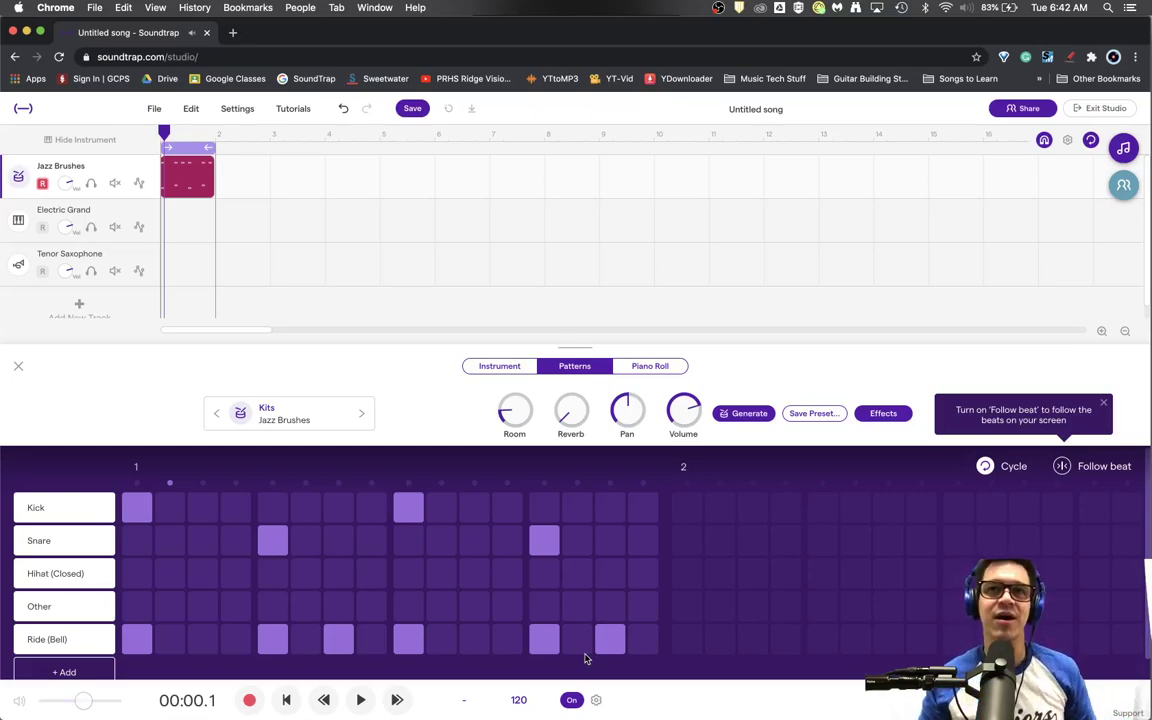
Tap the tempo down from 120 to 99 BPM, confirm it, and play the beat to check
click(517, 704)
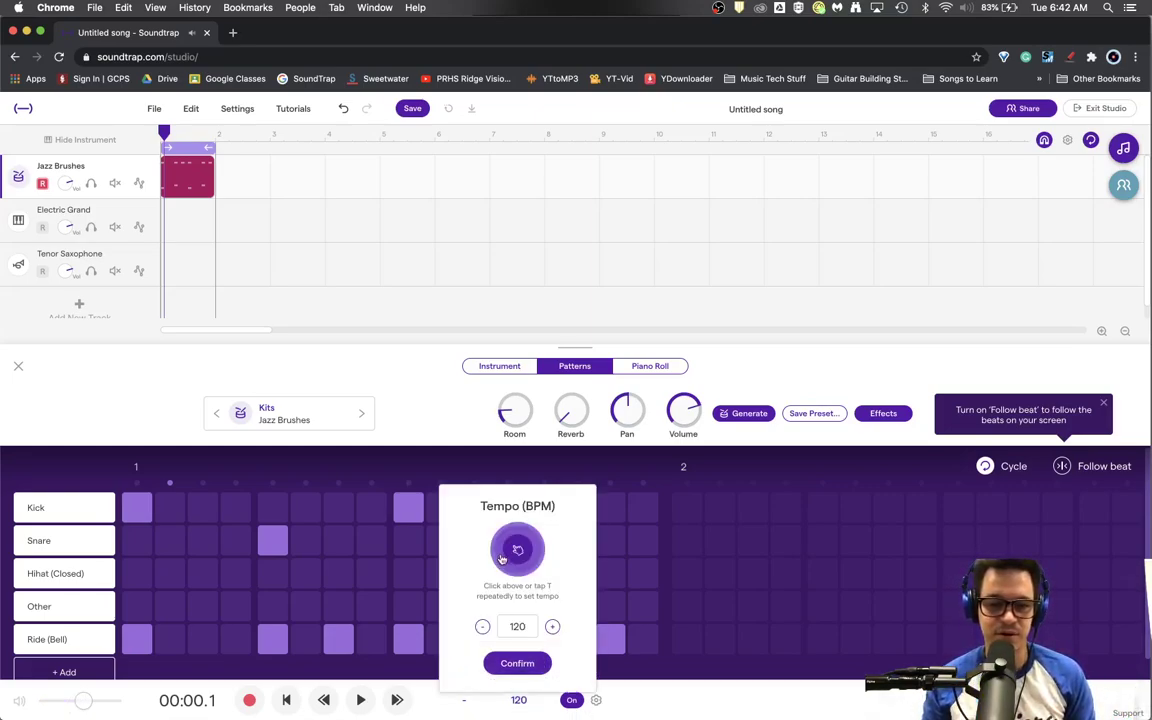
click(508, 556)
click(508, 556)
click(535, 661)
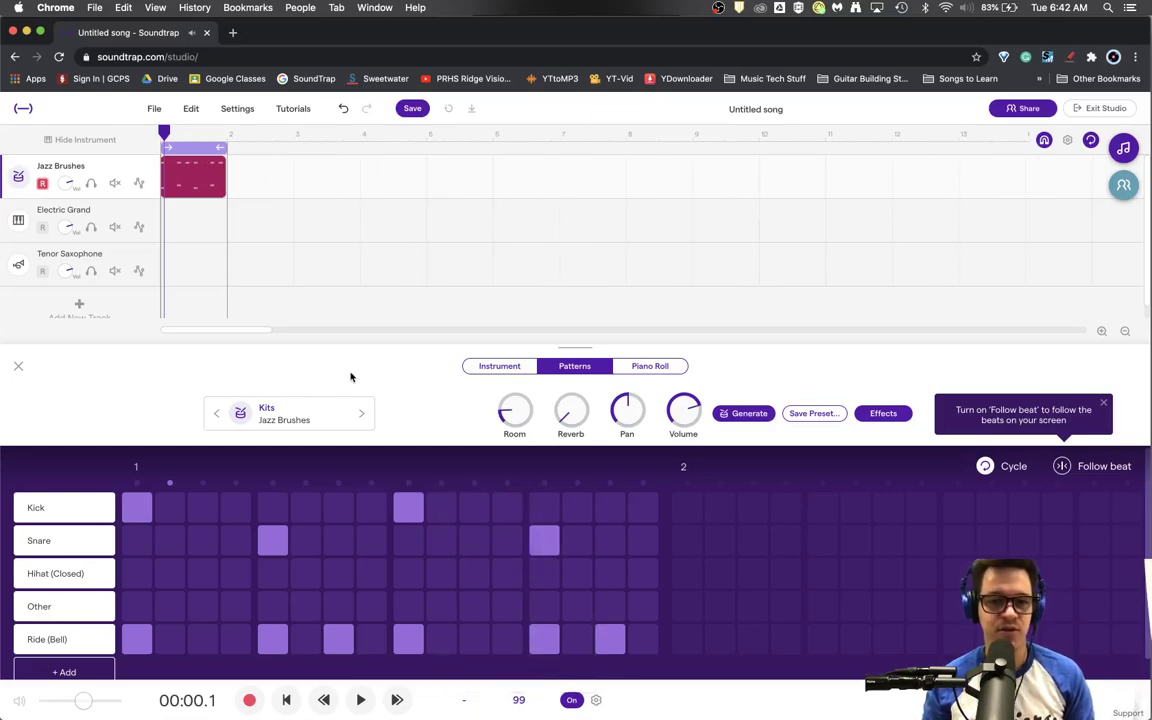
click(361, 703)
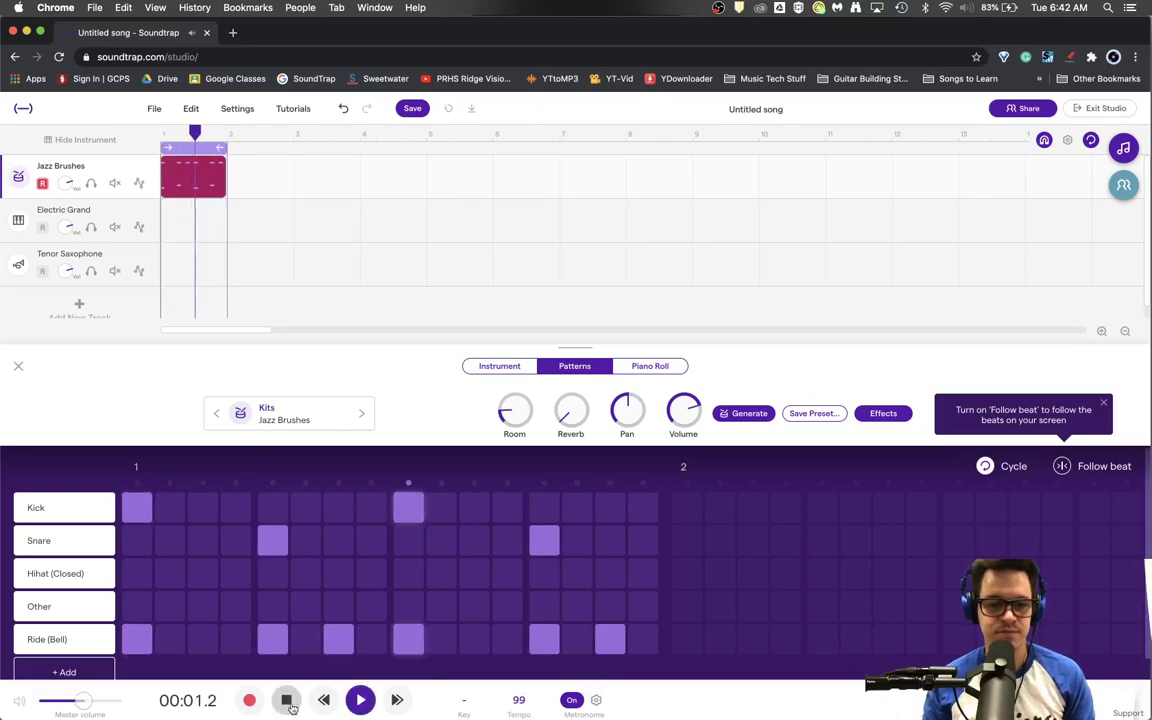
click(288, 704)
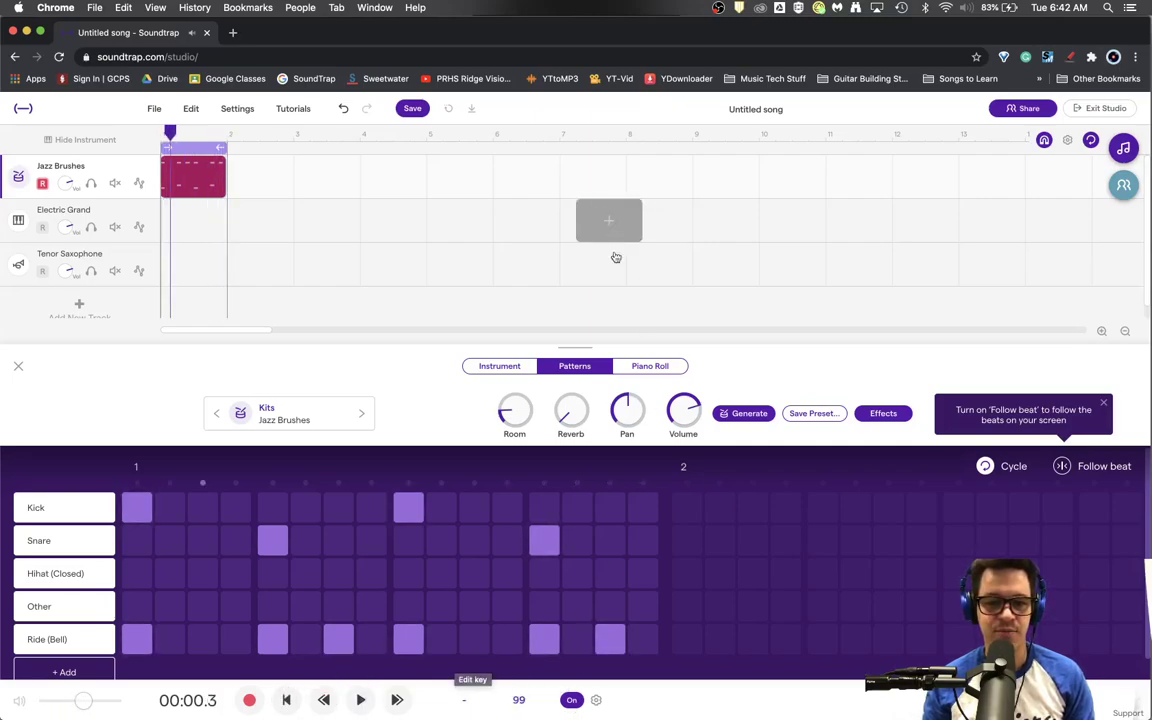
Delete the programmed Jazz Brushes region and record a live one-bar drum take in the piano roll
click(211, 184)
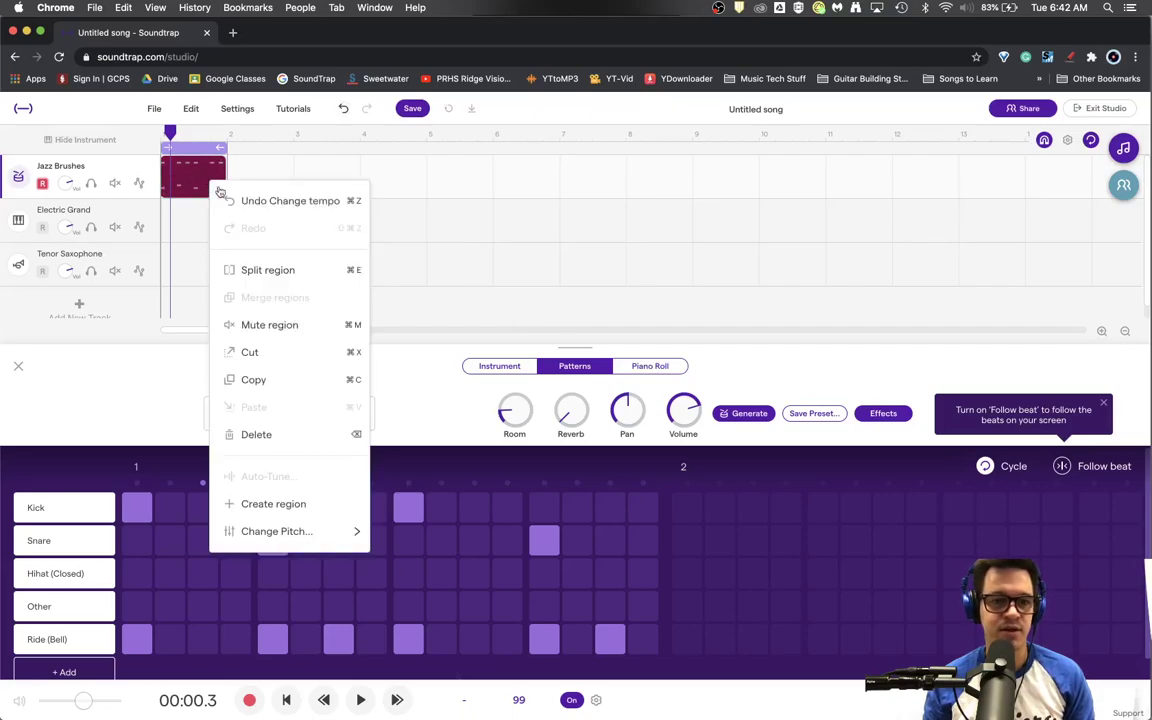
click(258, 434)
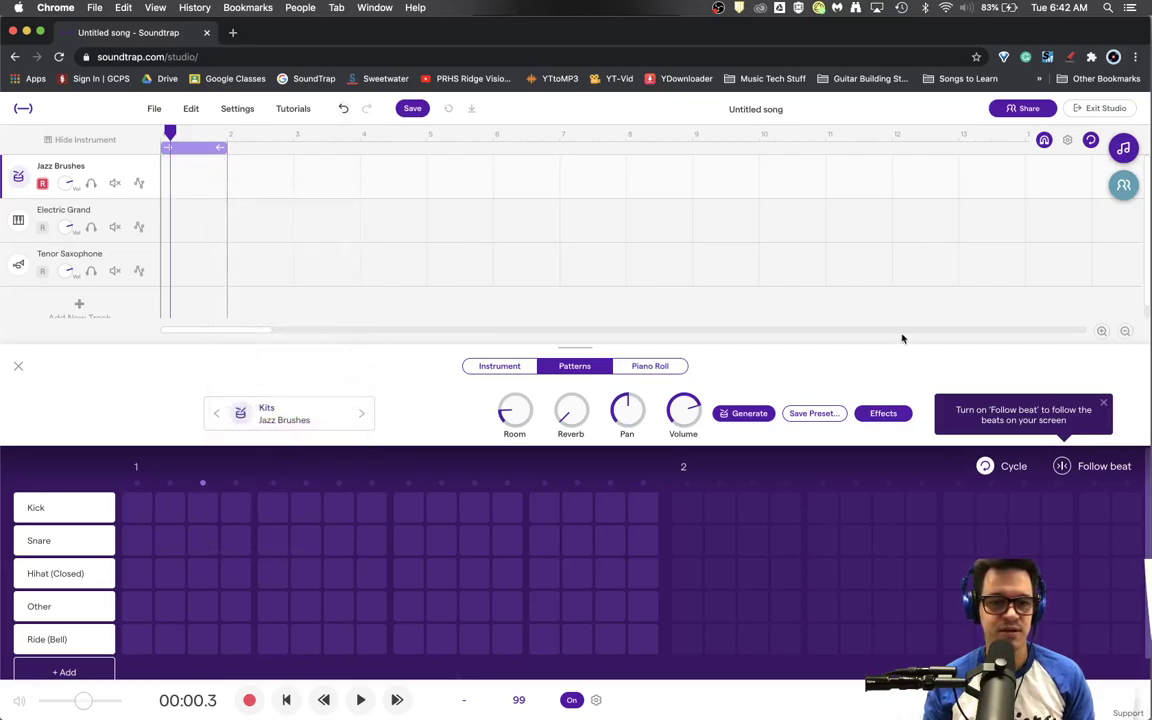
click(648, 366)
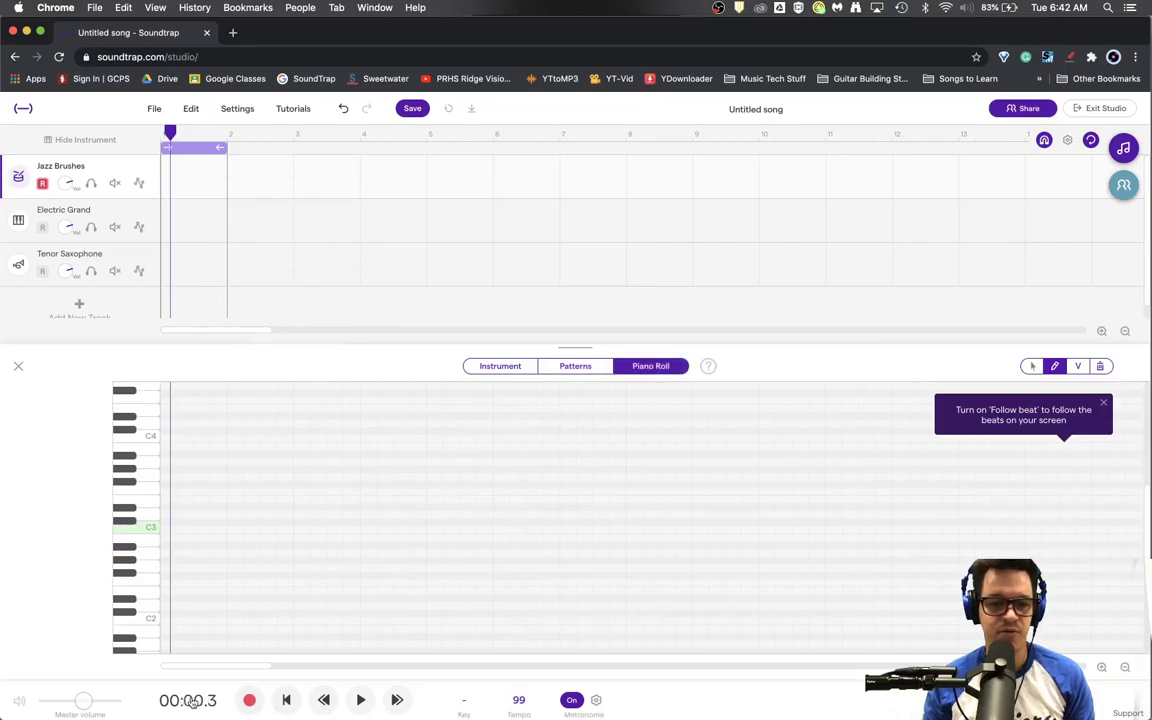
click(248, 703)
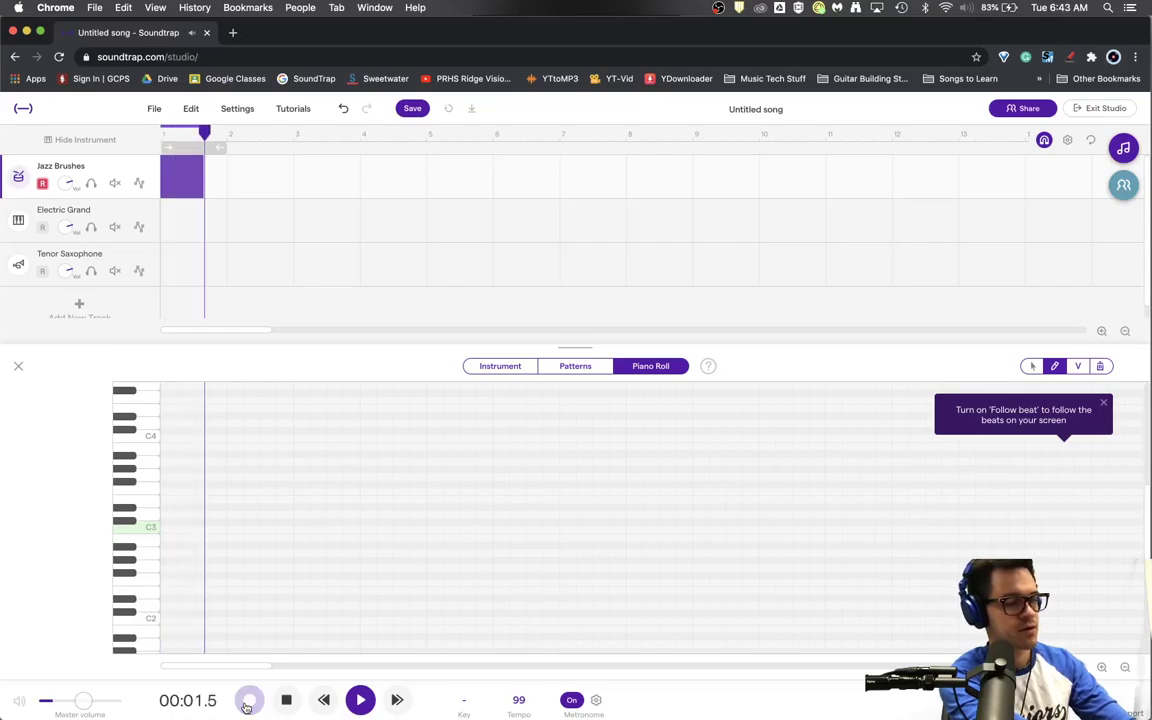
click(247, 704)
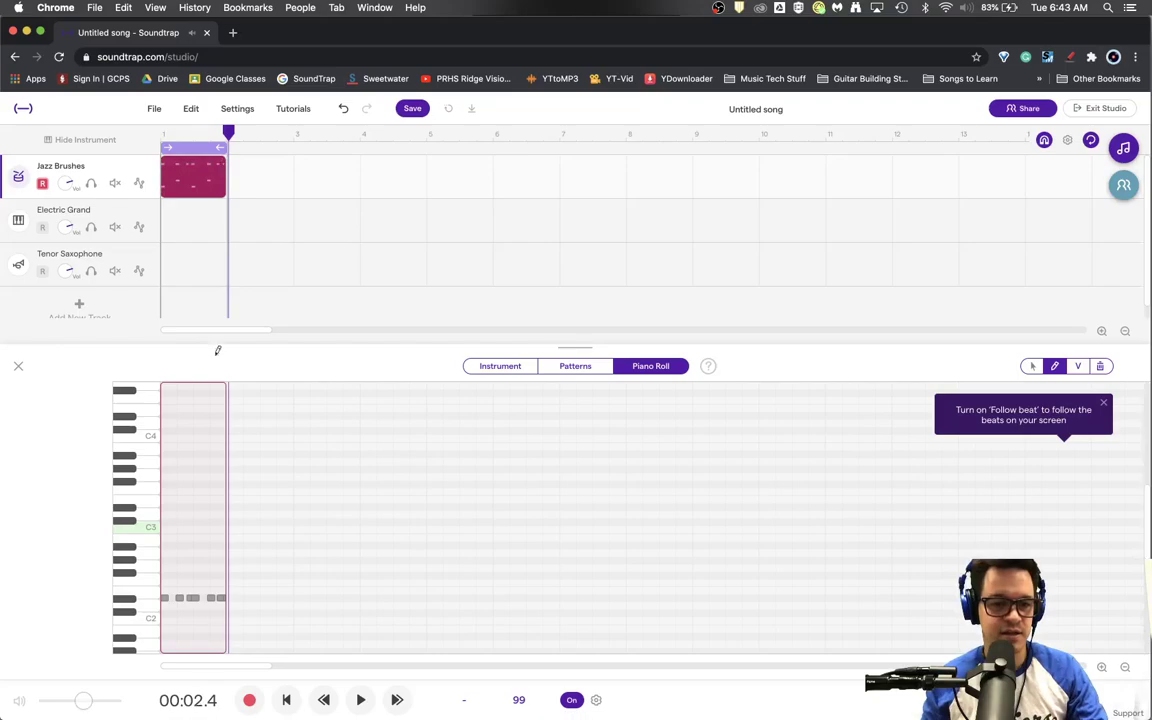
Zoom in on the recorded drum notes and select them all
scroll(204, 570, down, 2)
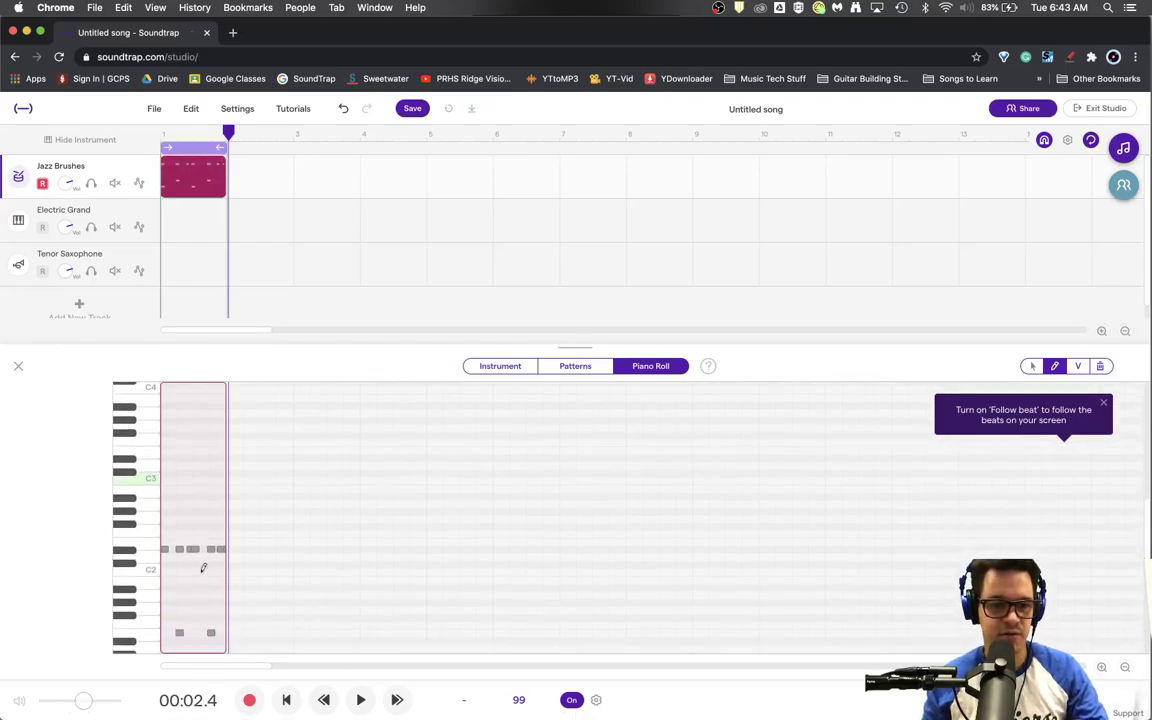
scroll(203, 568, down, 3)
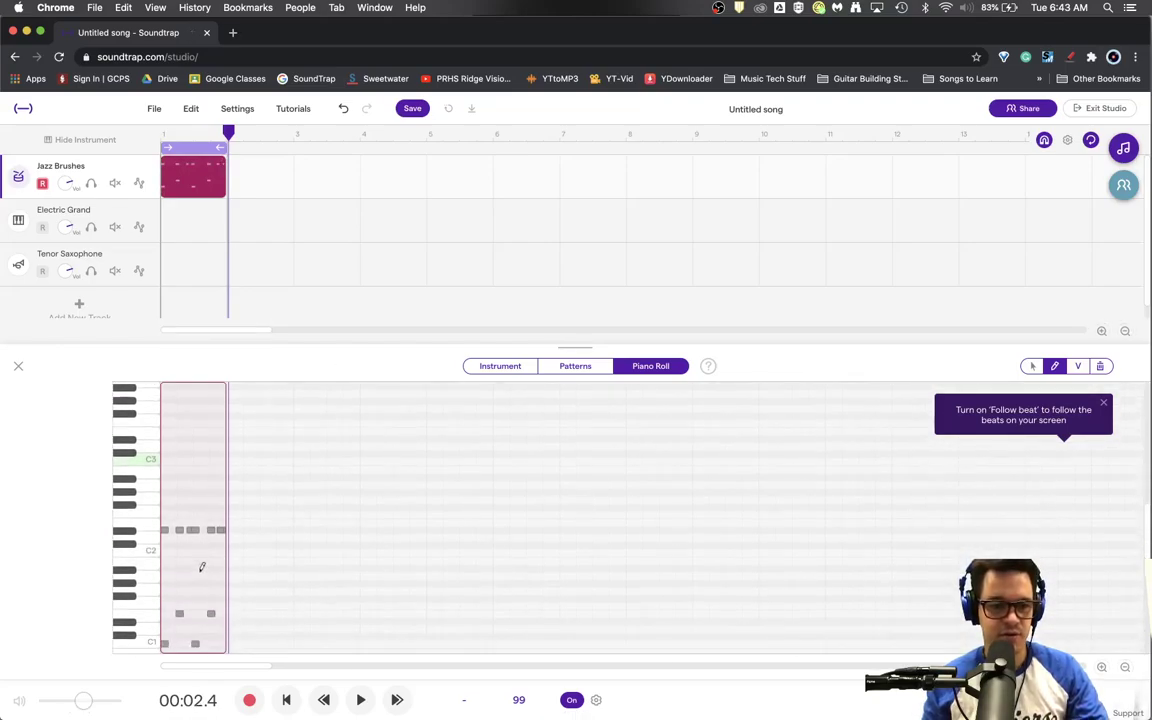
click(1101, 667)
click(1101, 667)
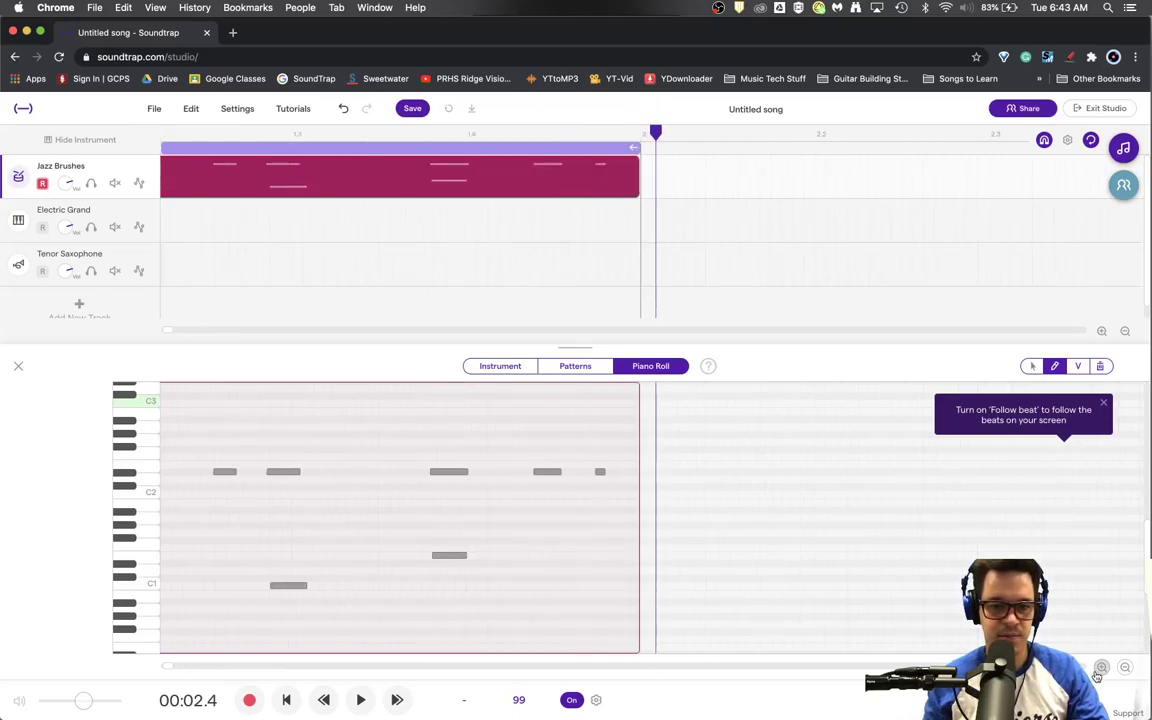
click(1123, 668)
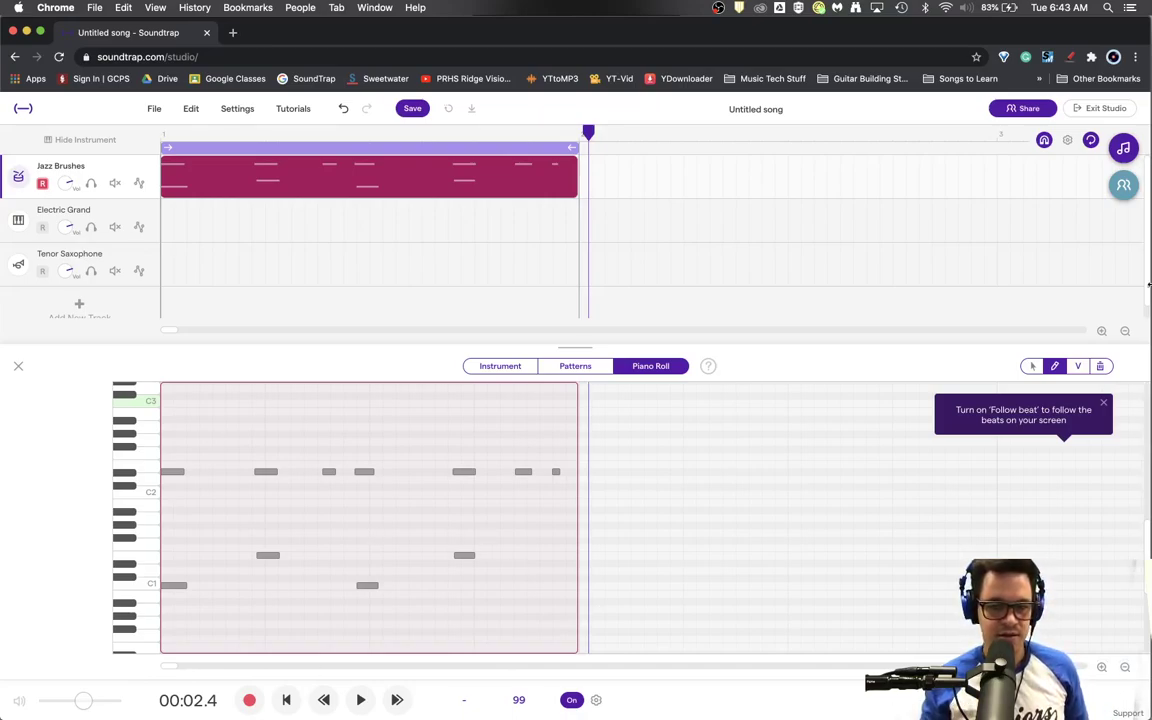
click(1032, 366)
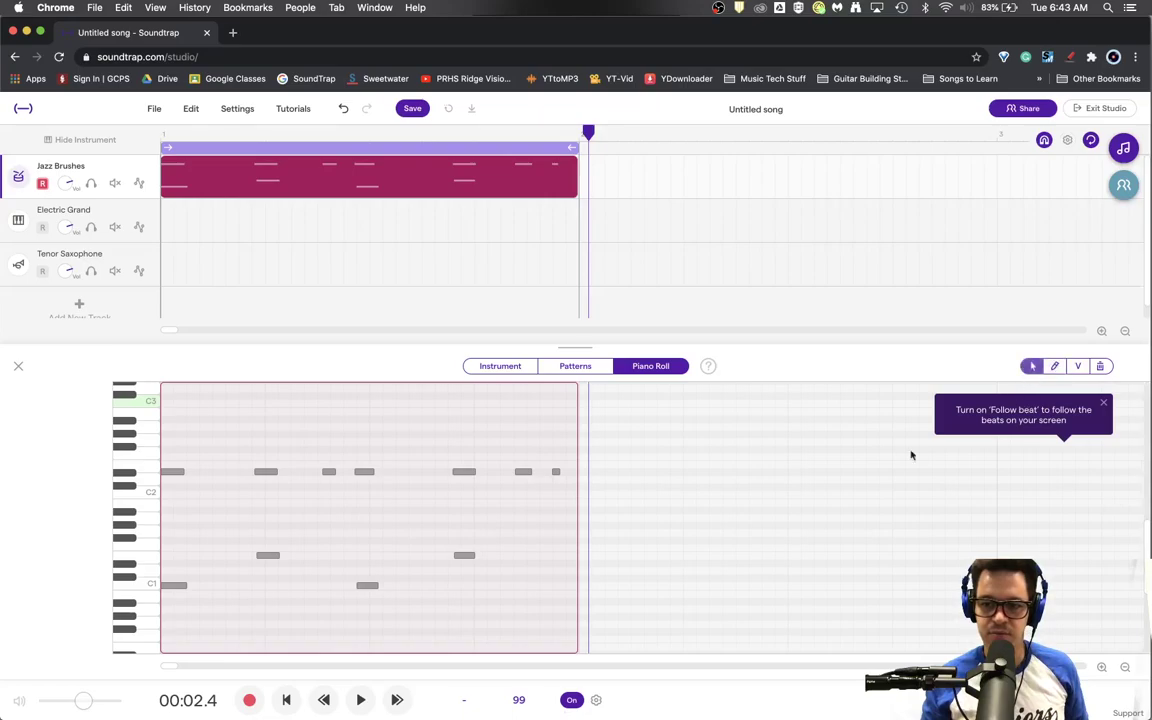
click(233, 517)
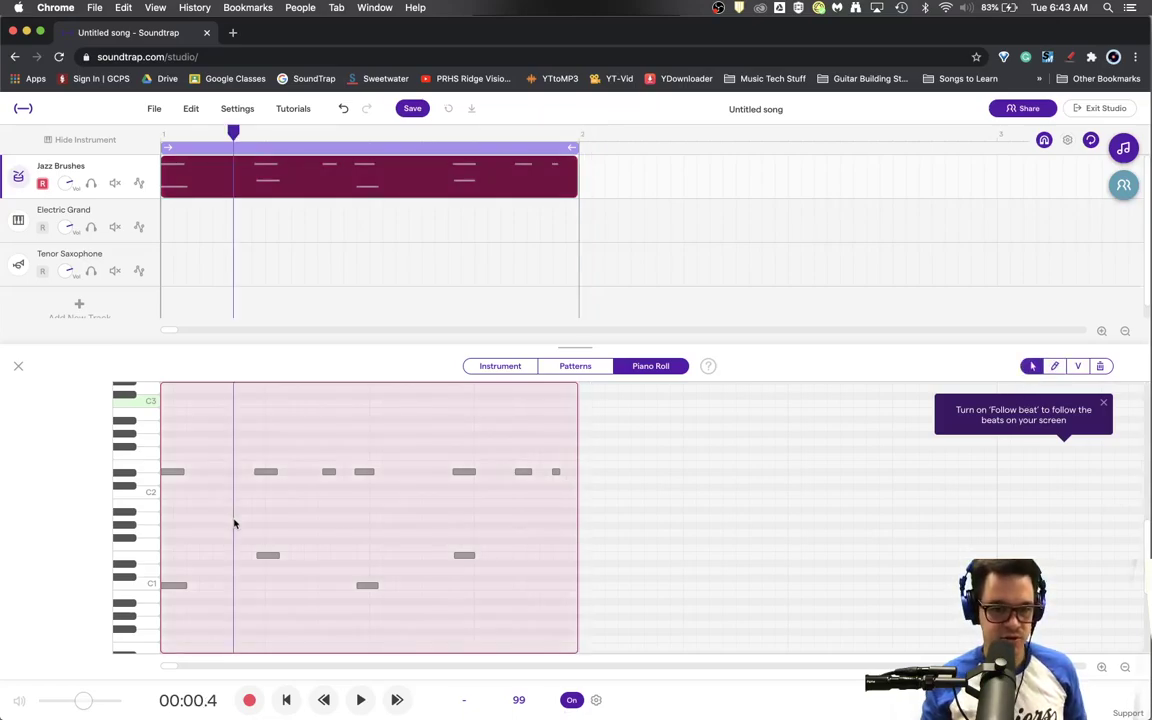
click(256, 524)
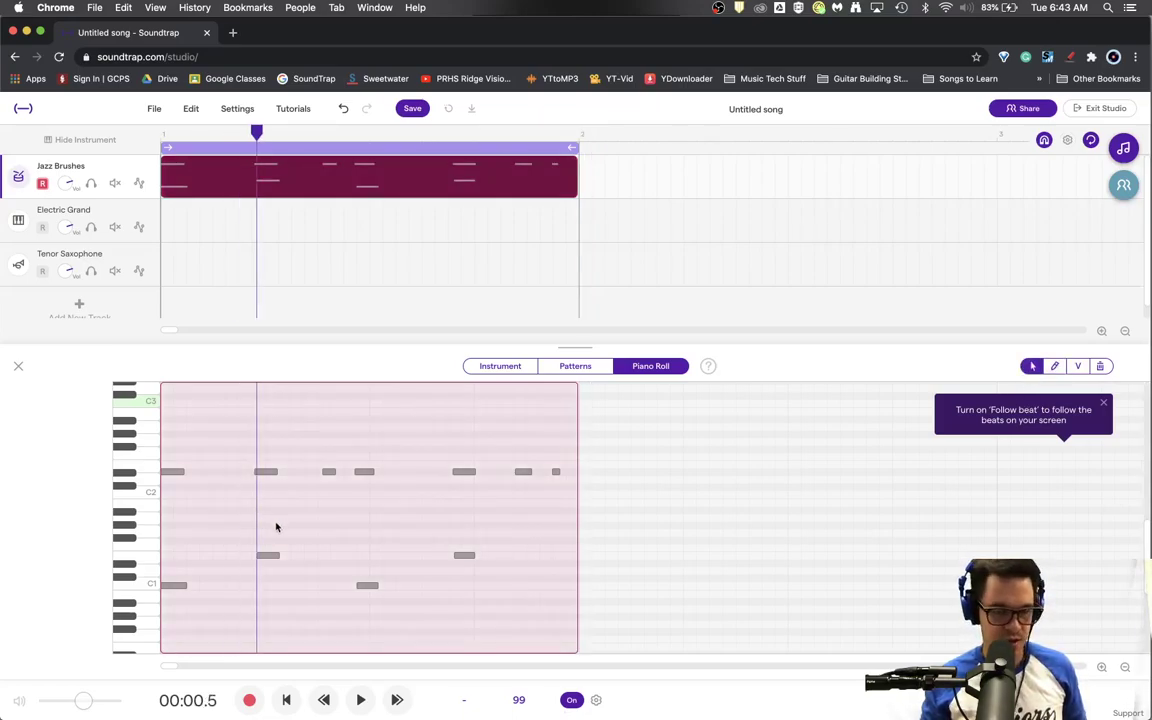
key(super+a)
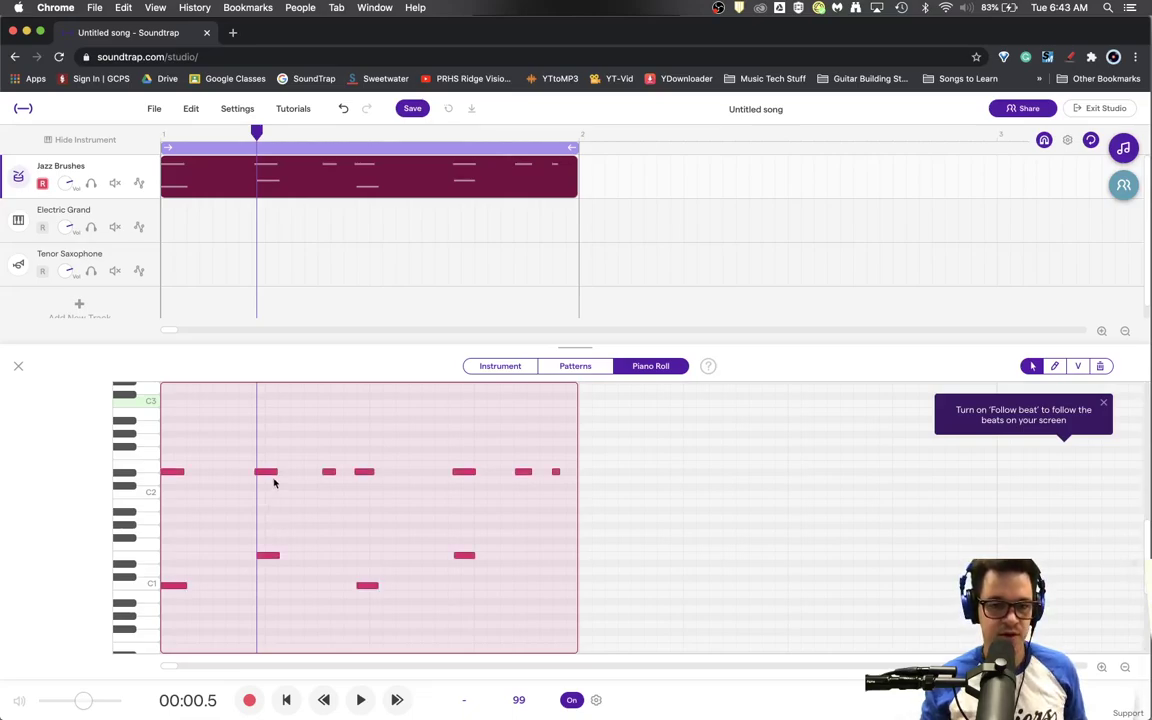
Quantize the drum notes to 1/16 and play the loop from the start
right_click(269, 479)
mouse_move(322, 616)
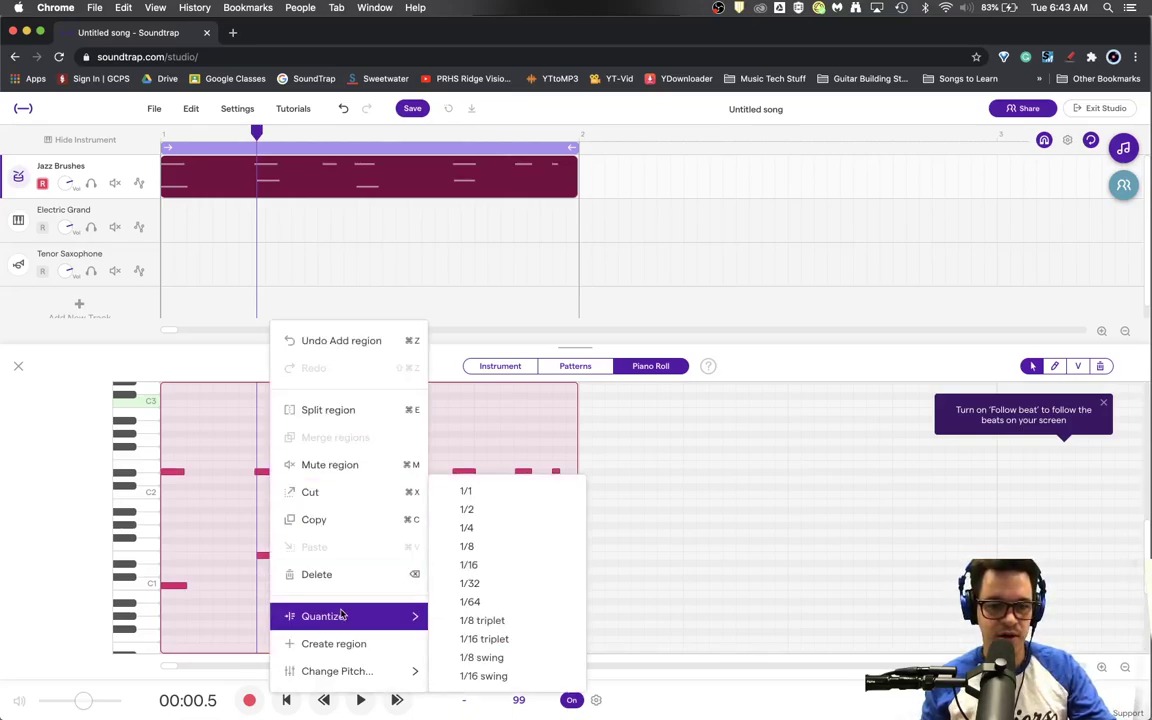
click(496, 566)
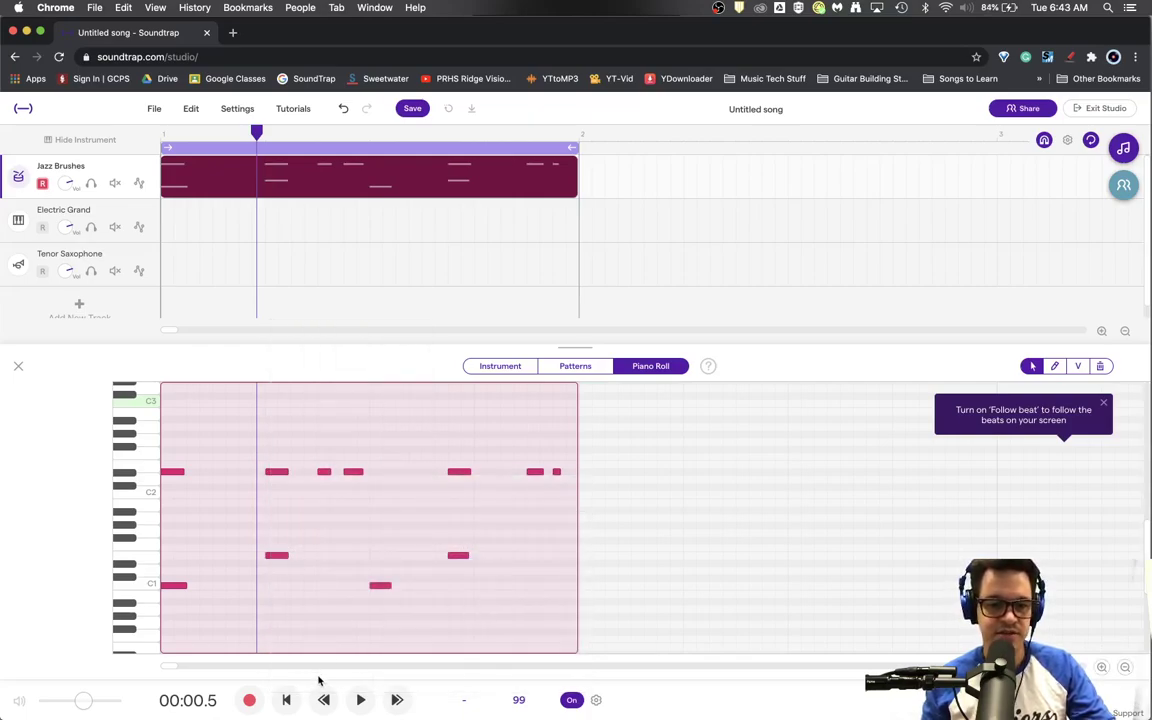
click(286, 700)
click(352, 703)
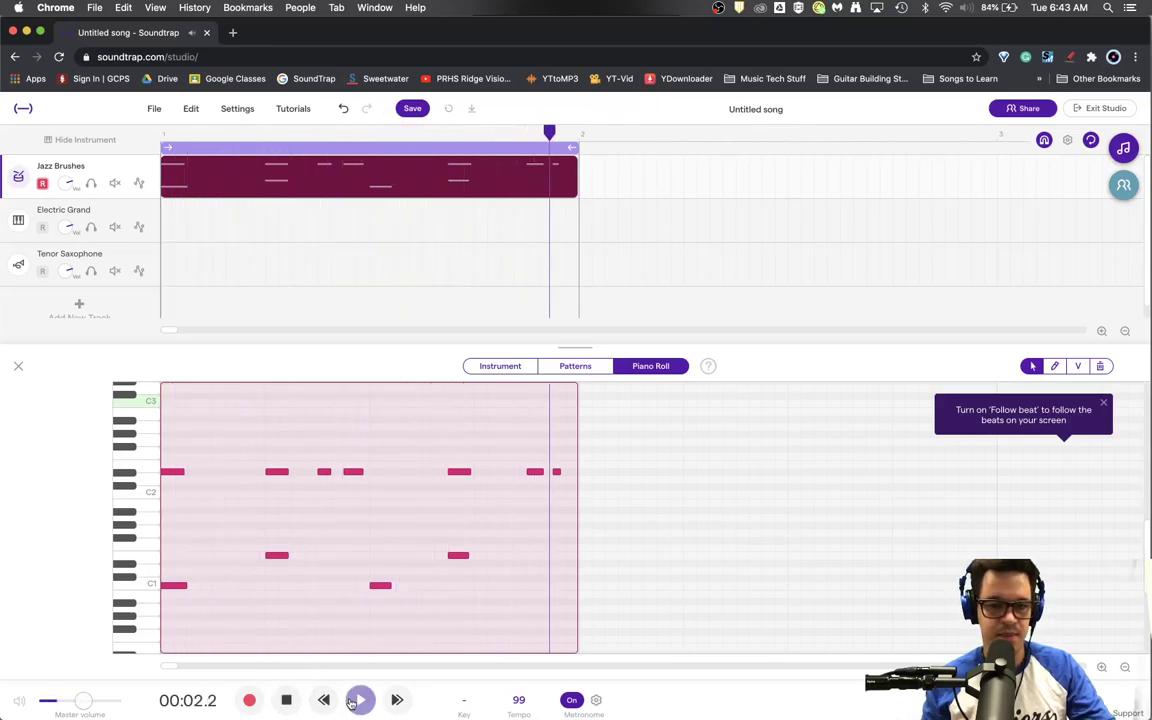
Select the two notes stacked on one beat and replay the loop
click(288, 699)
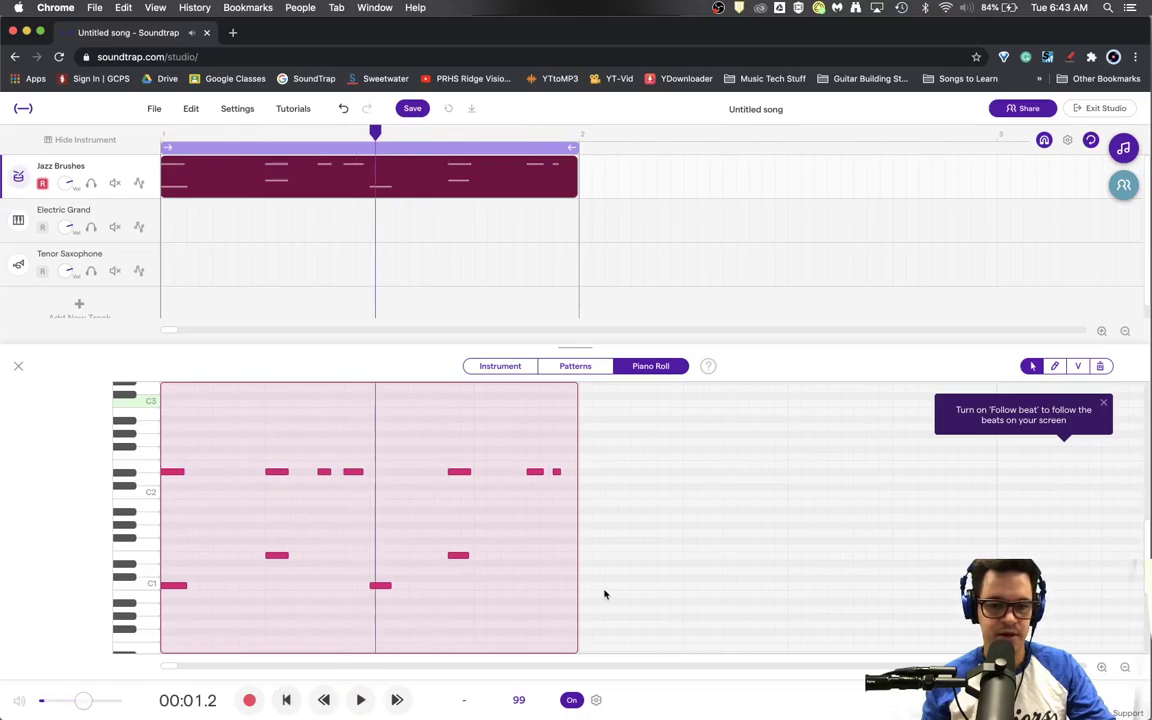
drag(486, 589, 489, 478)
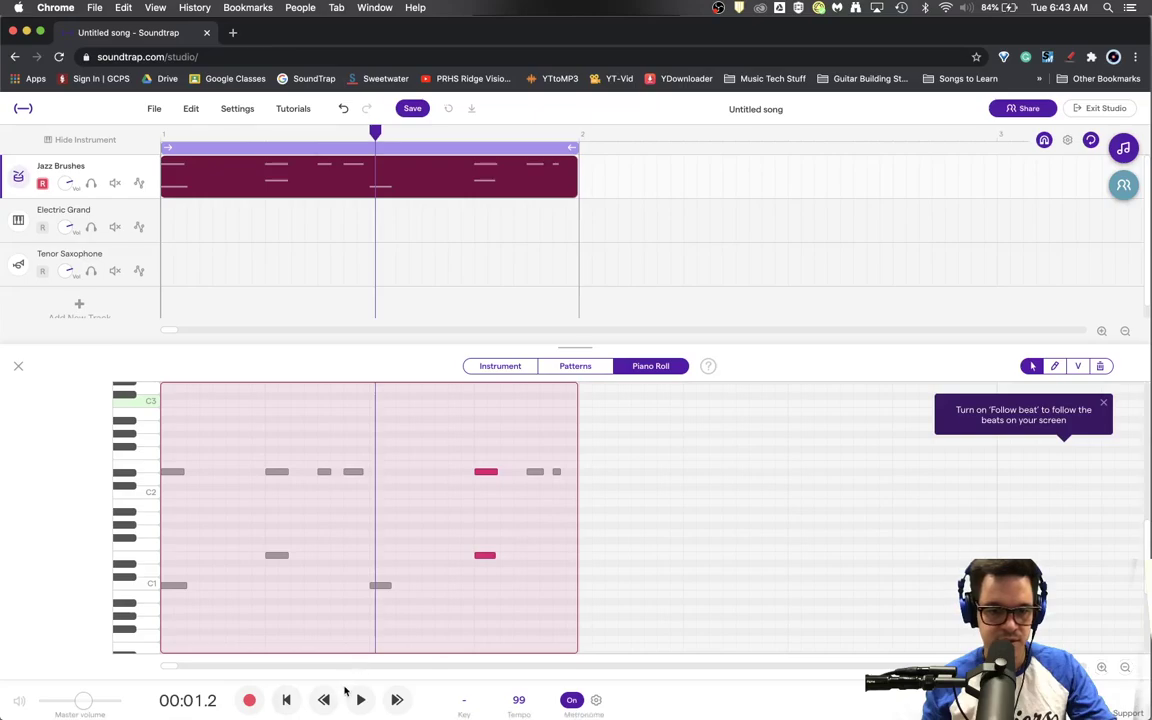
click(289, 702)
click(360, 701)
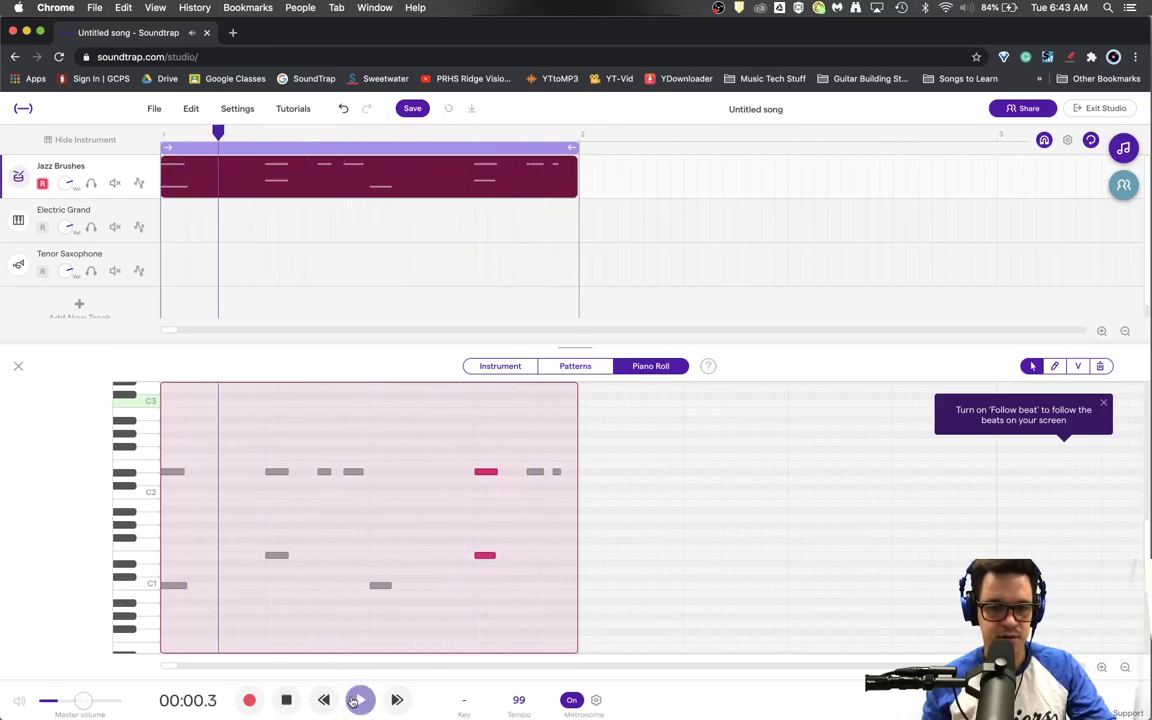
click(289, 701)
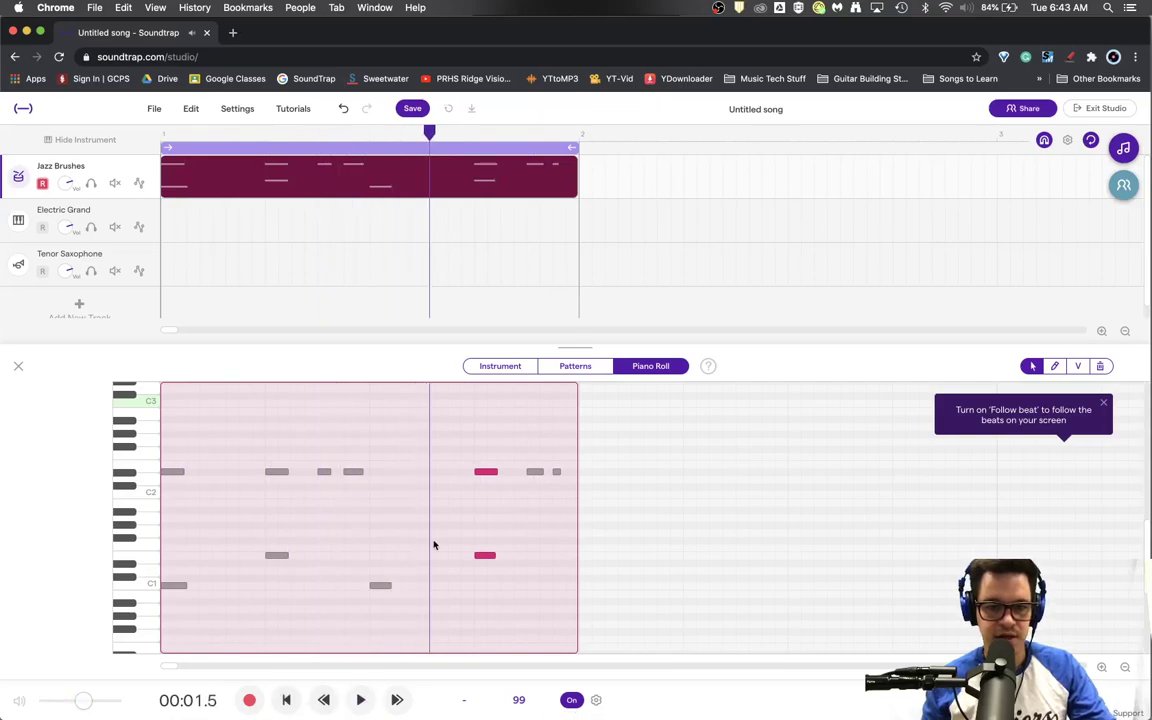
Shift the upper drum note slightly later and delete the short final note
click(350, 487)
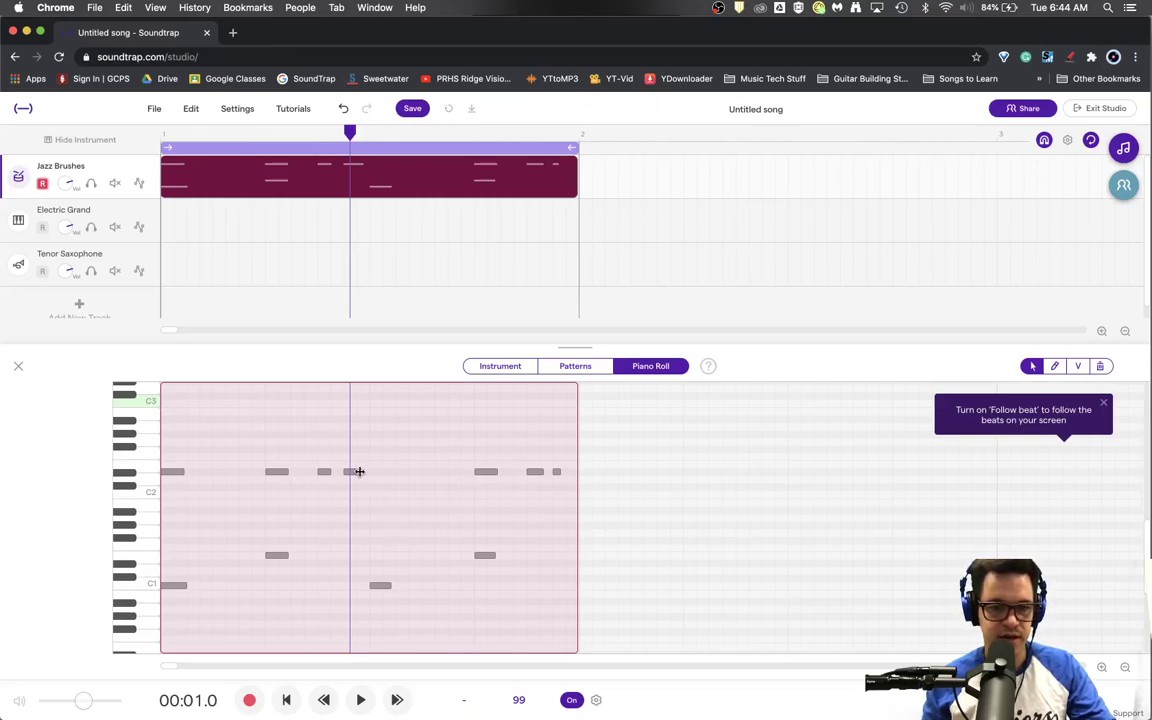
drag(353, 476, 378, 477)
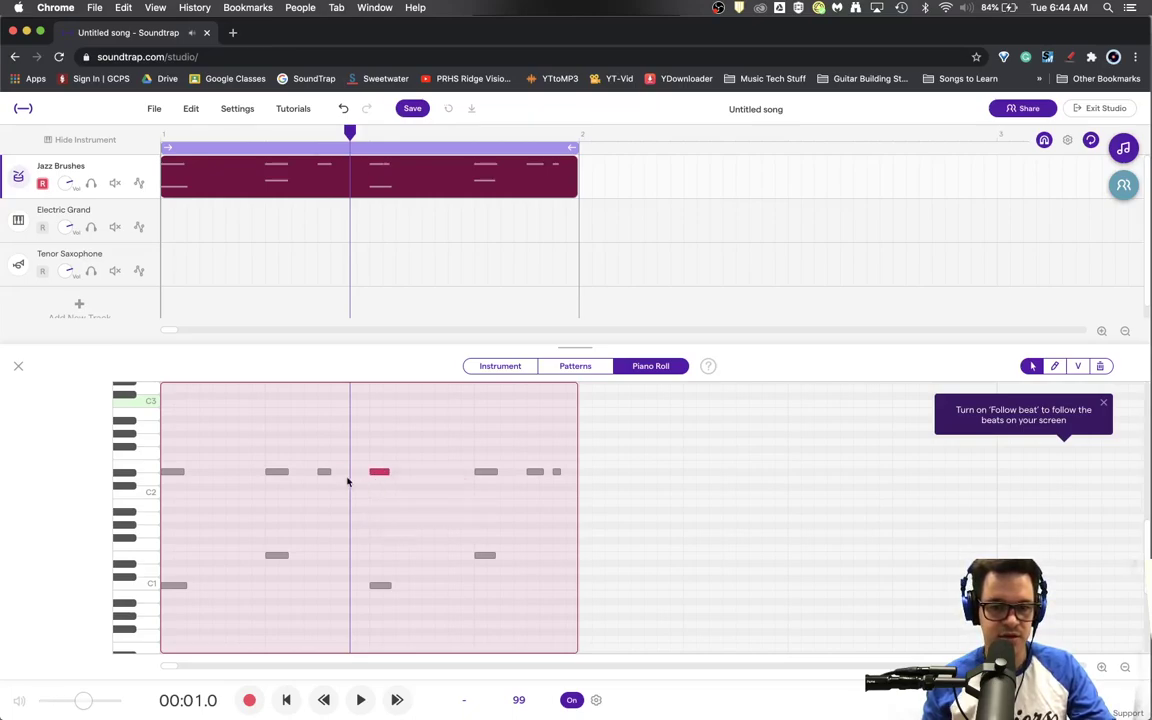
click(557, 476)
key(Delete)
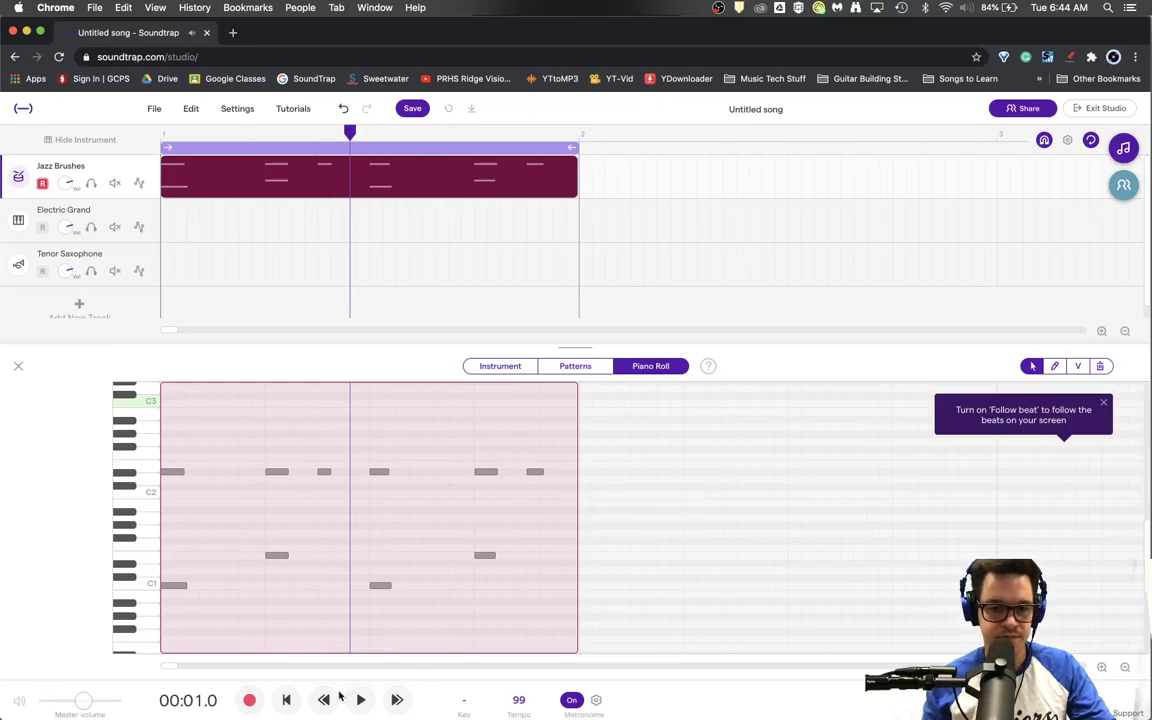
Play the edited drum loop from the start, then stop it
click(326, 699)
click(361, 700)
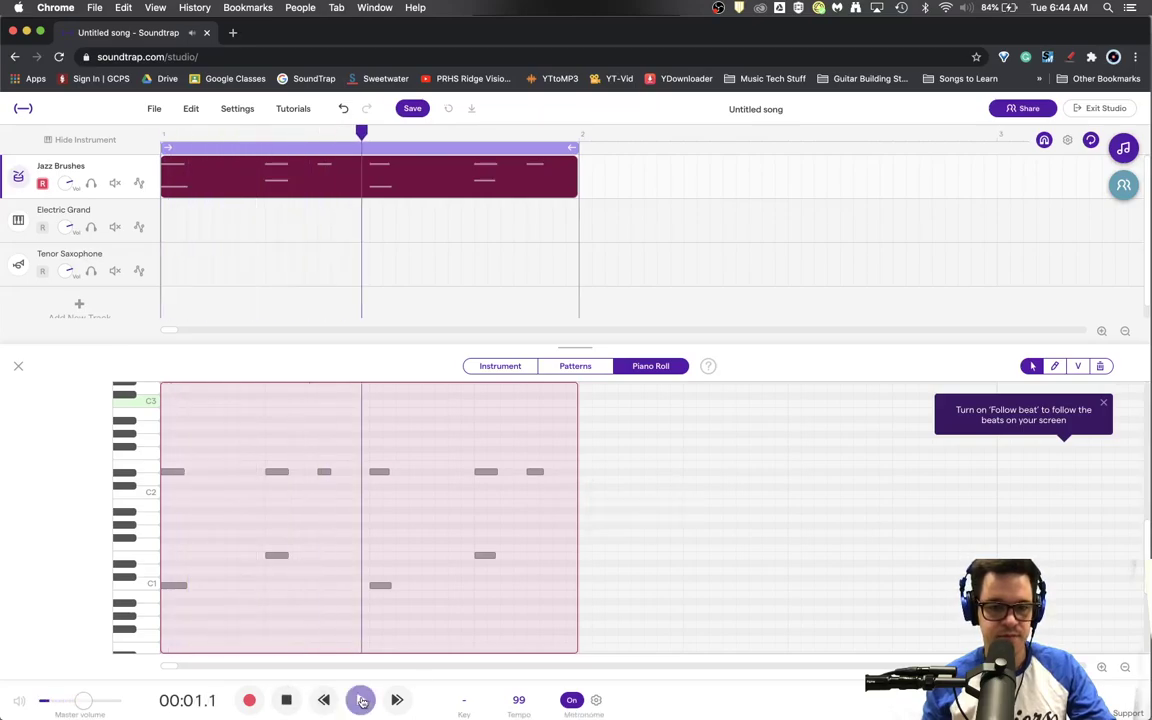
click(323, 700)
click(285, 700)
click(285, 700)
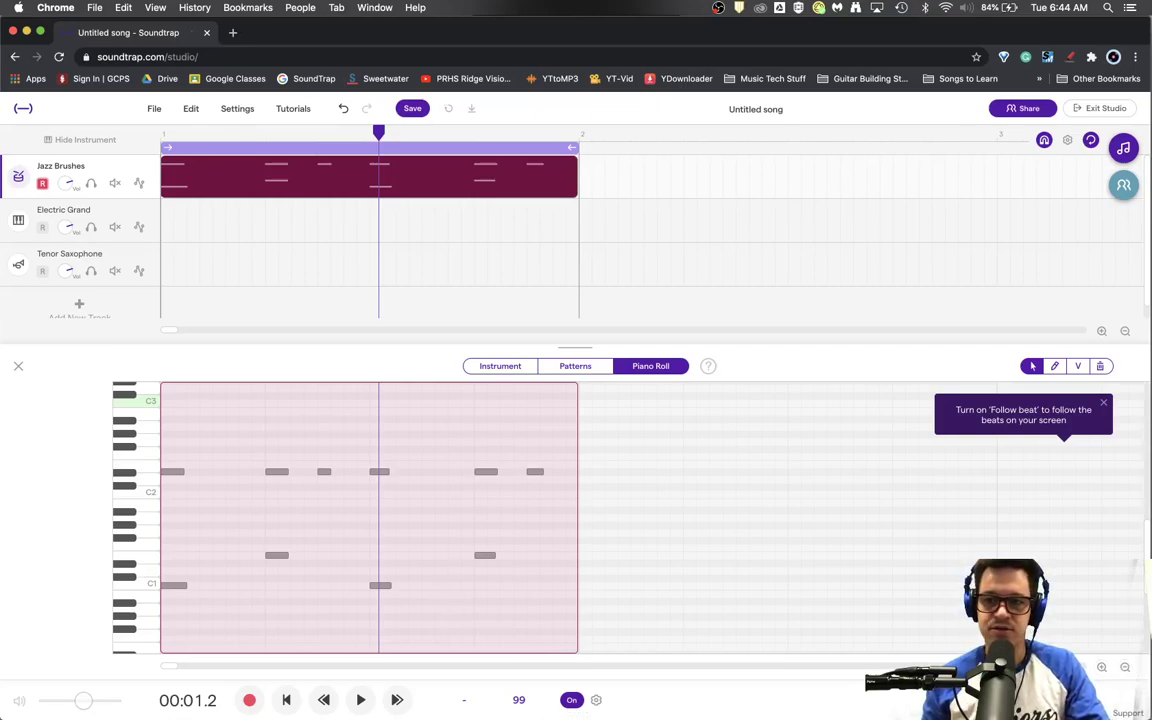
Set the piano roll grid size to 1/8 in the settings menu
click(1067, 140)
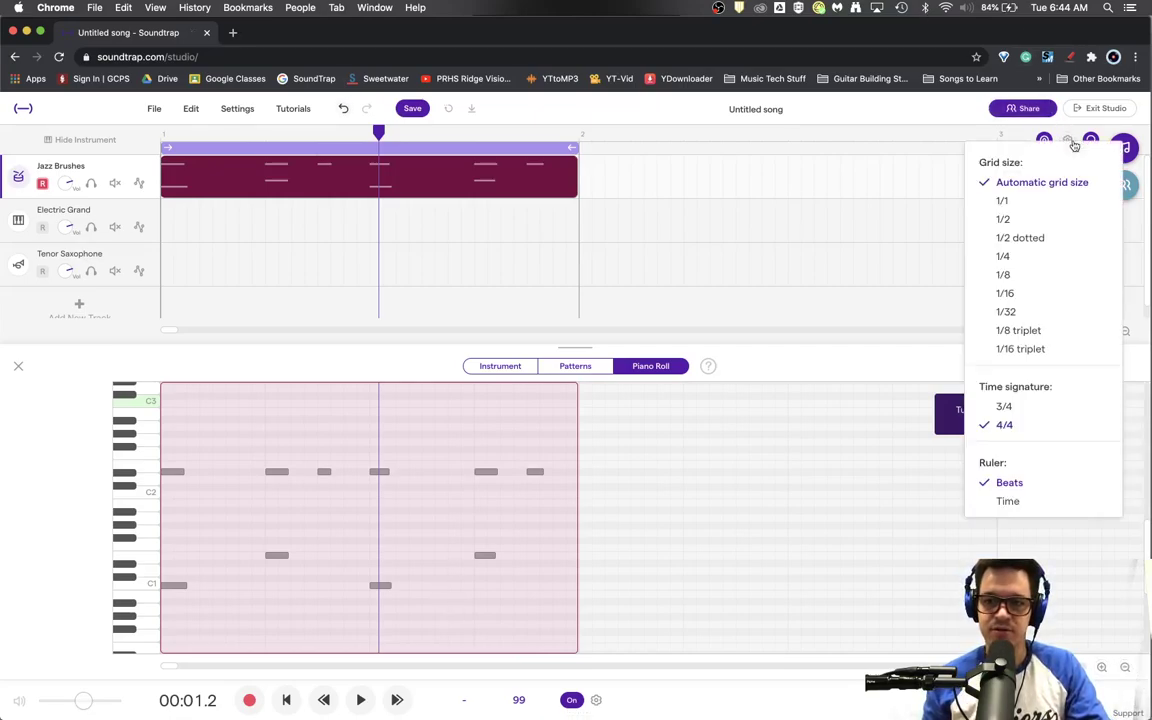
click(1027, 279)
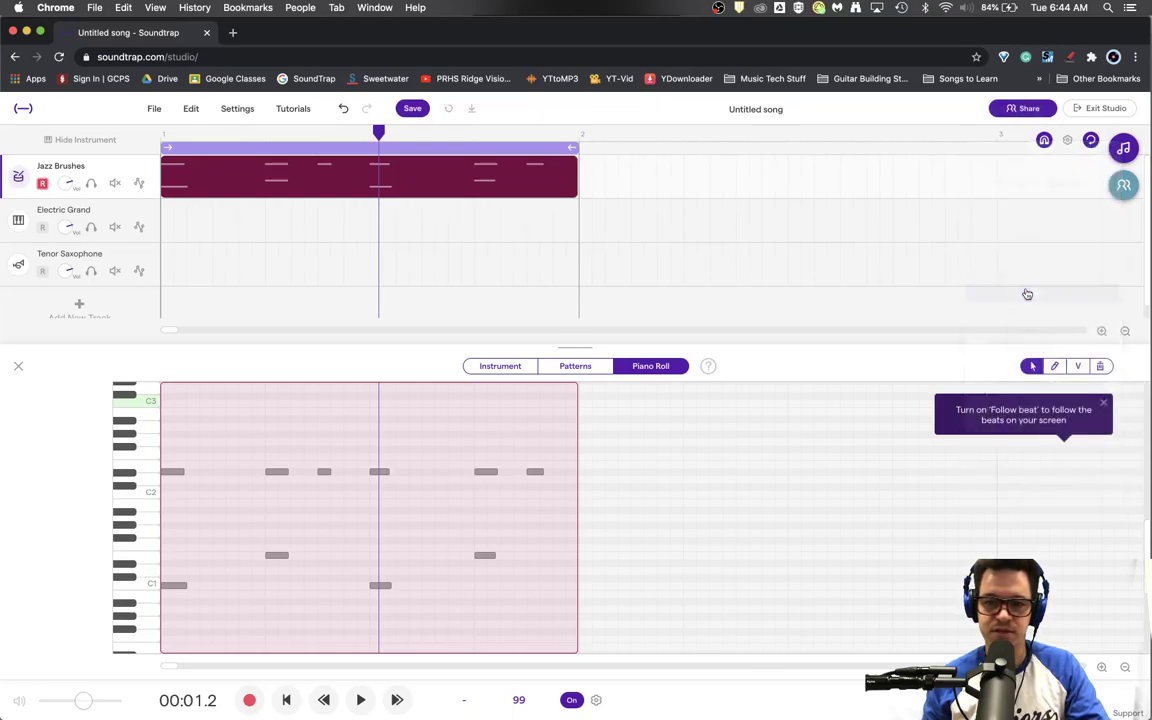
click(1067, 141)
click(1008, 268)
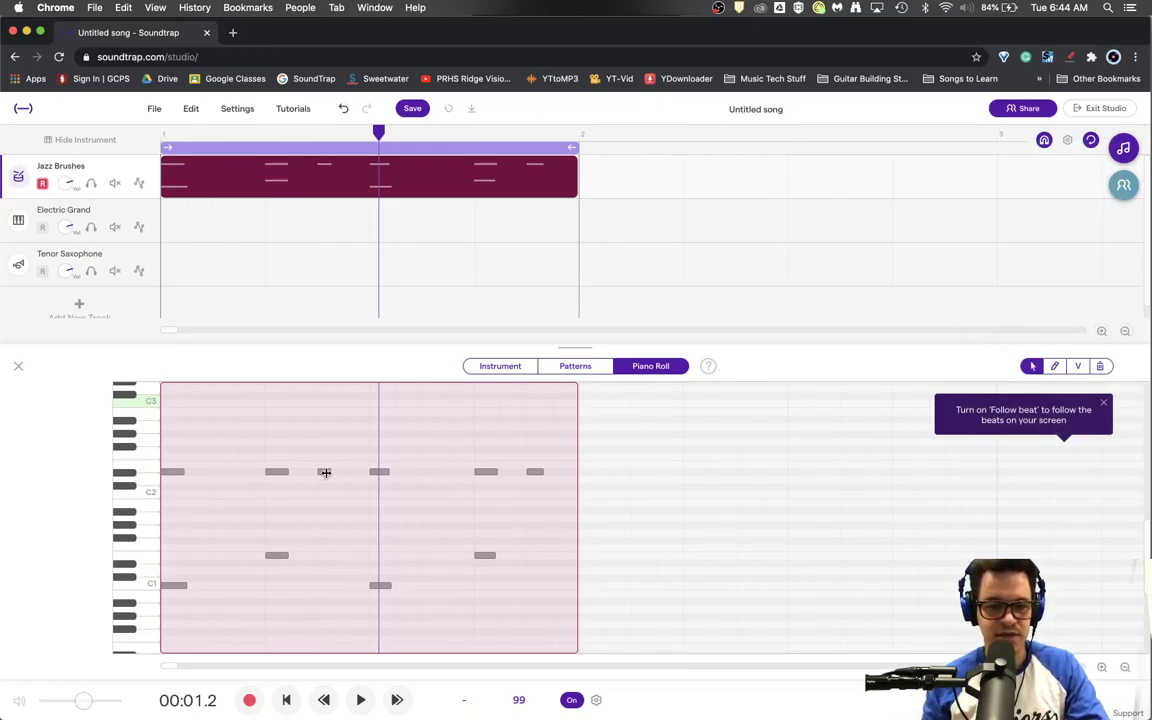
Select the last upper note, play the loop, then drag-select all the drum notes
click(538, 472)
click(361, 700)
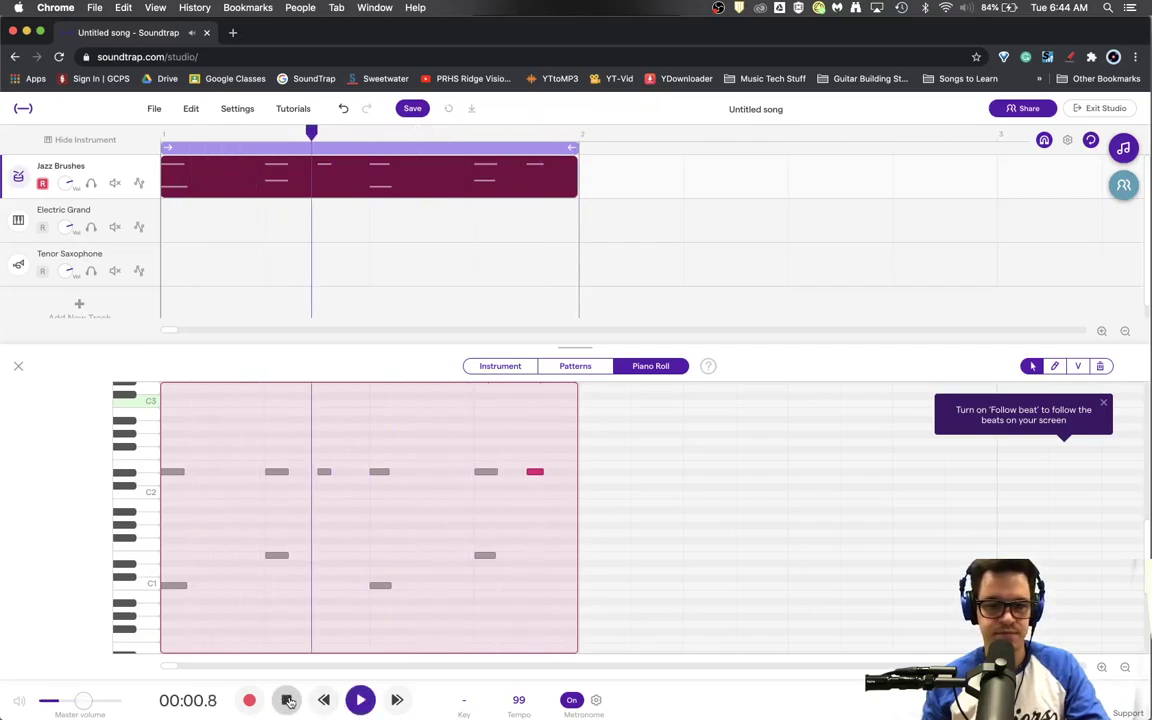
click(287, 700)
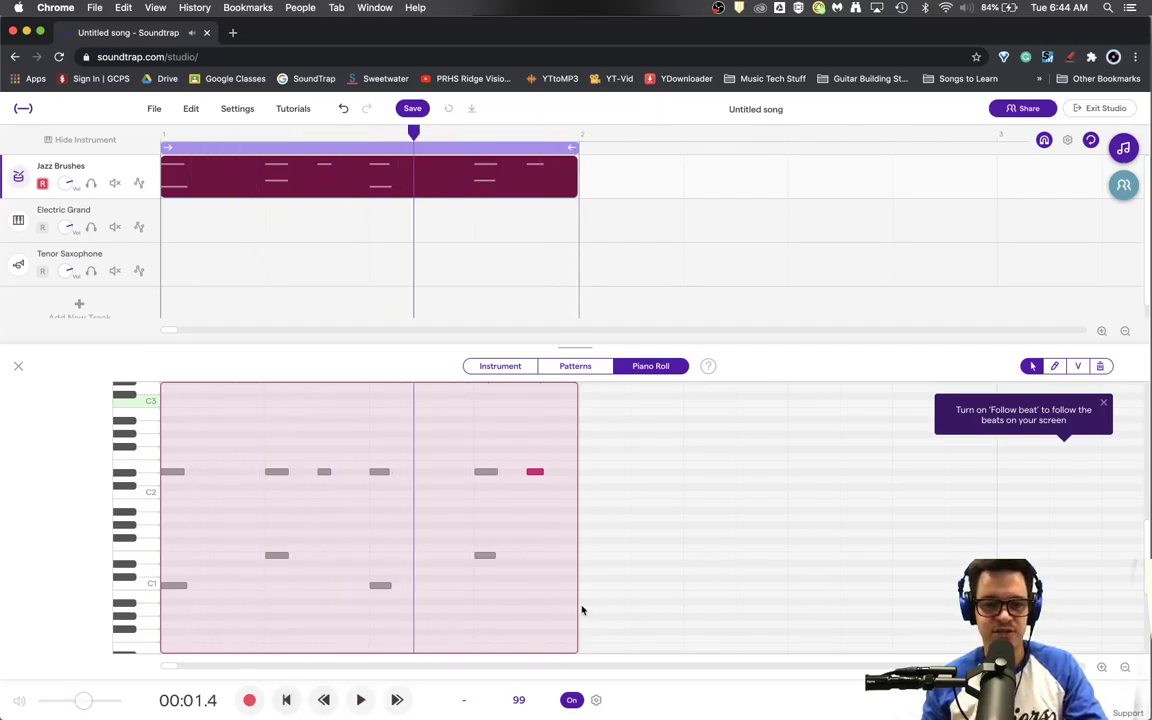
drag(562, 613, 166, 435)
Apply 1/8 swing quantize to the selected drum notes and confirm
right_click(168, 470)
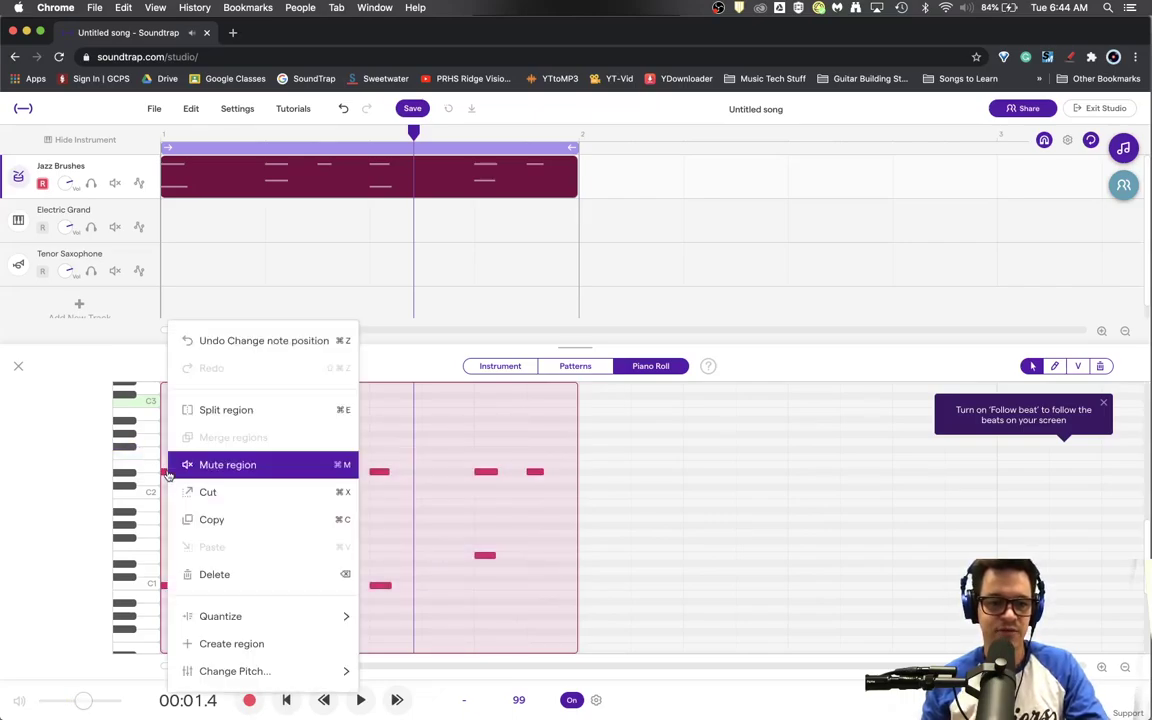
mouse_move(295, 617)
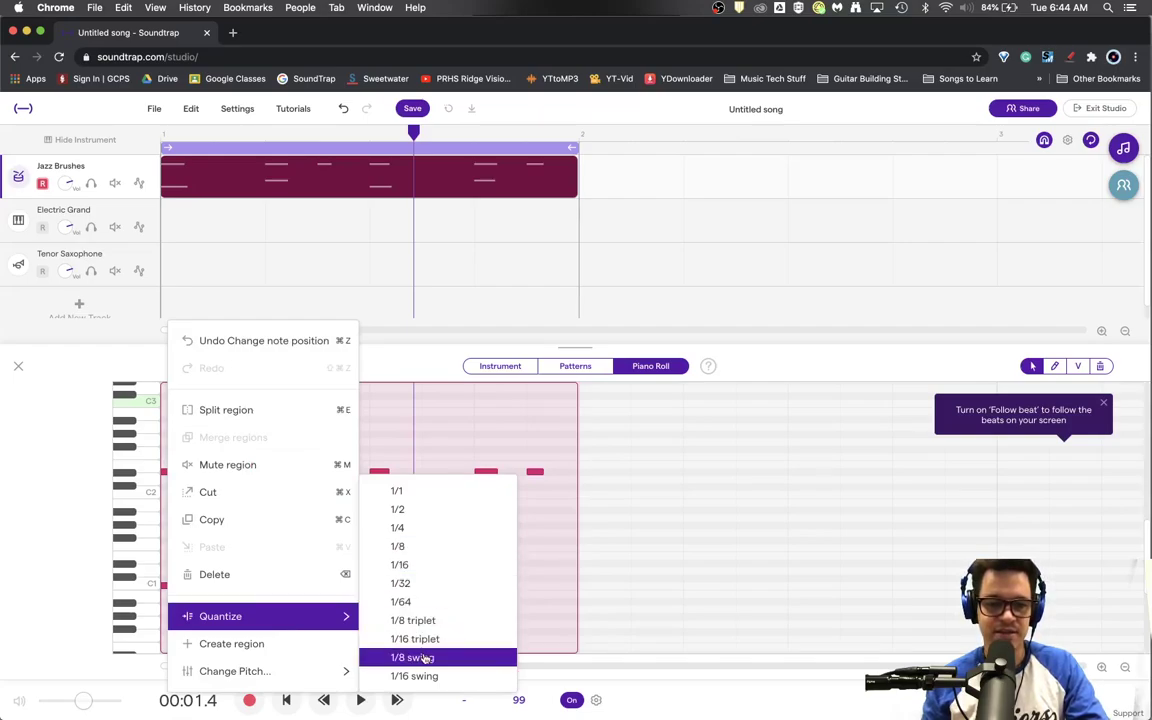
click(425, 658)
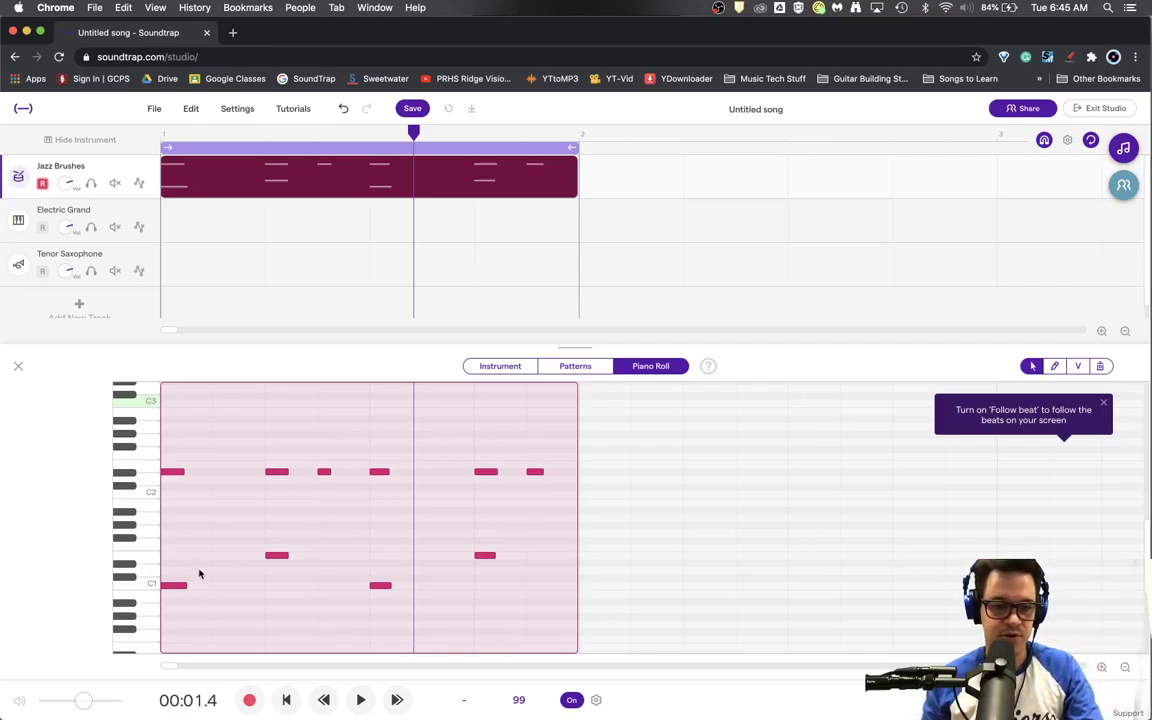
right_click(176, 510)
mouse_move(210, 615)
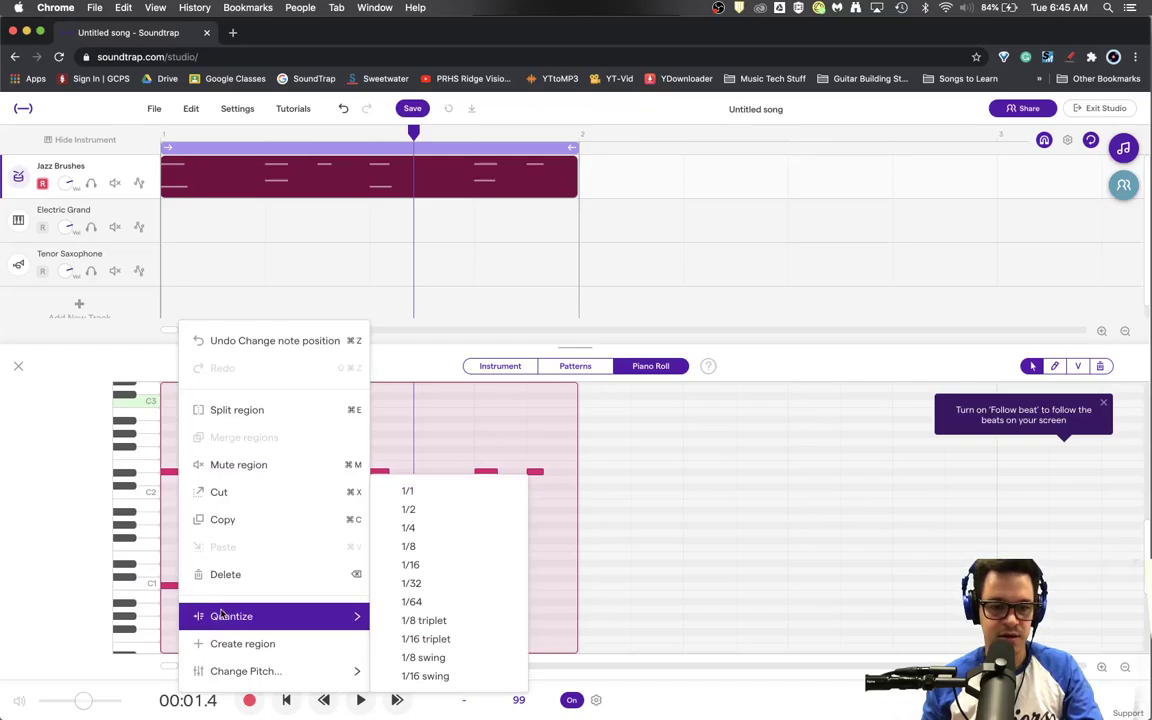
click(448, 658)
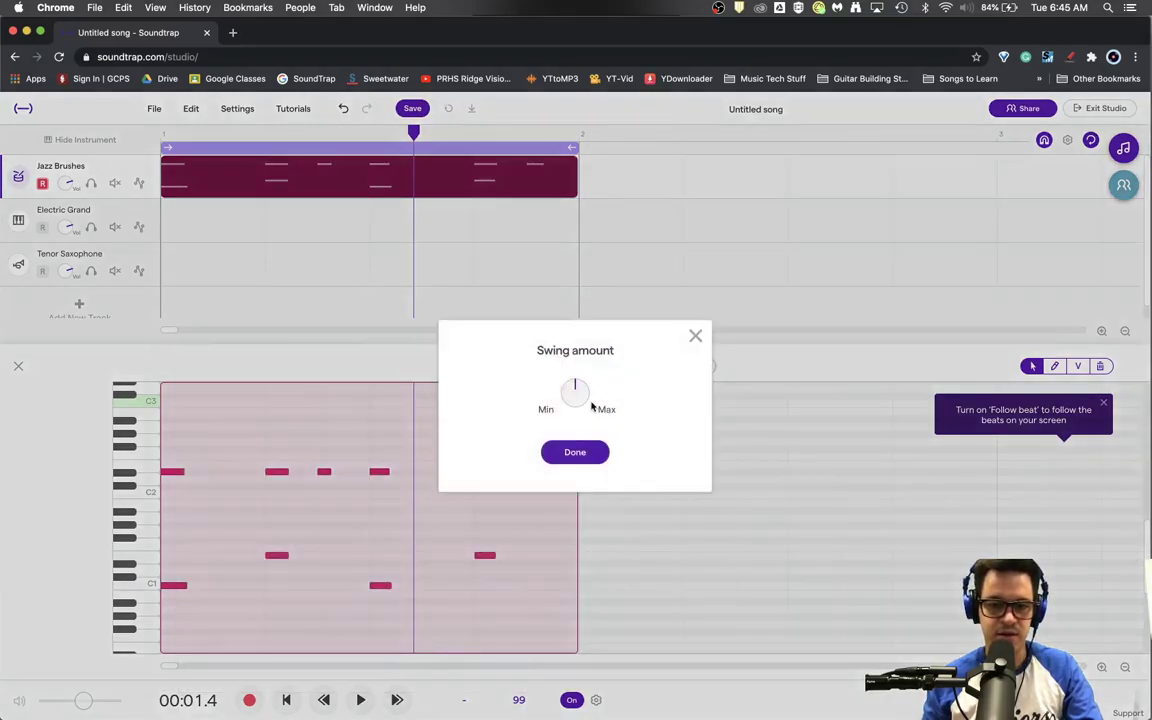
click(576, 454)
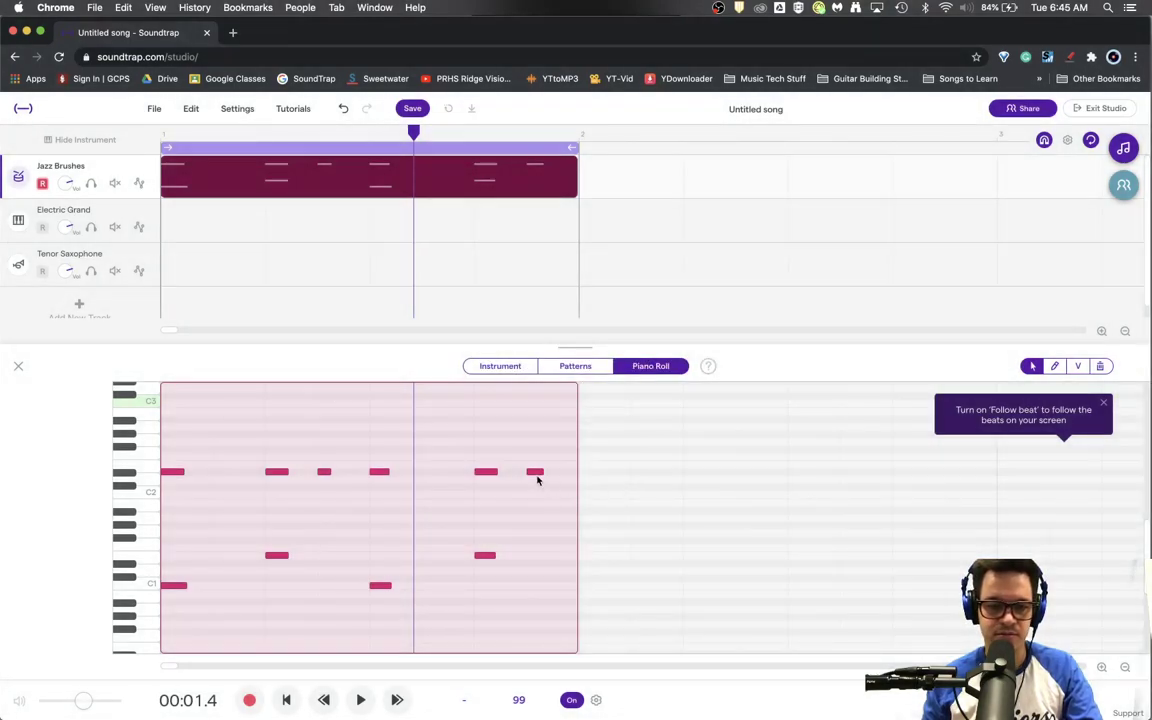
Re-apply 1/8 swing and fine-tune the Swing amount knob before confirming with Done
right_click(537, 480)
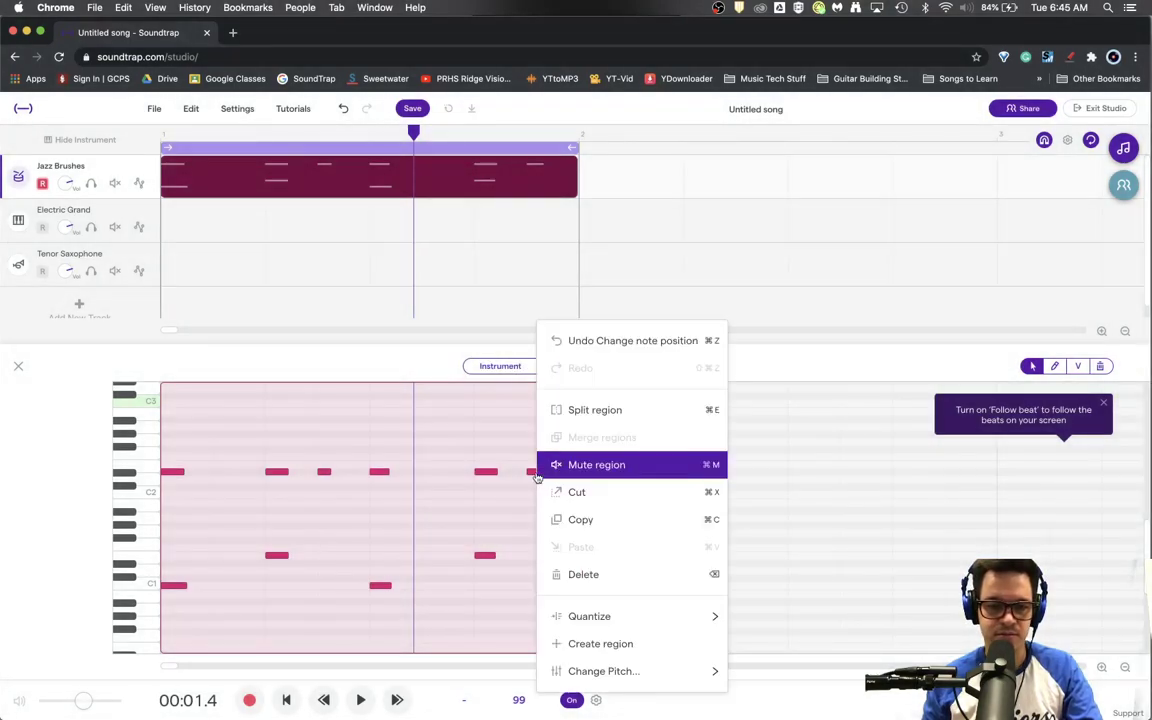
mouse_move(620, 616)
click(815, 657)
mouse_move(577, 396)
mouse_down()
mouse_move(566, 376)
mouse_move(578, 428)
mouse_move(558, 383)
mouse_move(556, 400)
mouse_up()
click(579, 454)
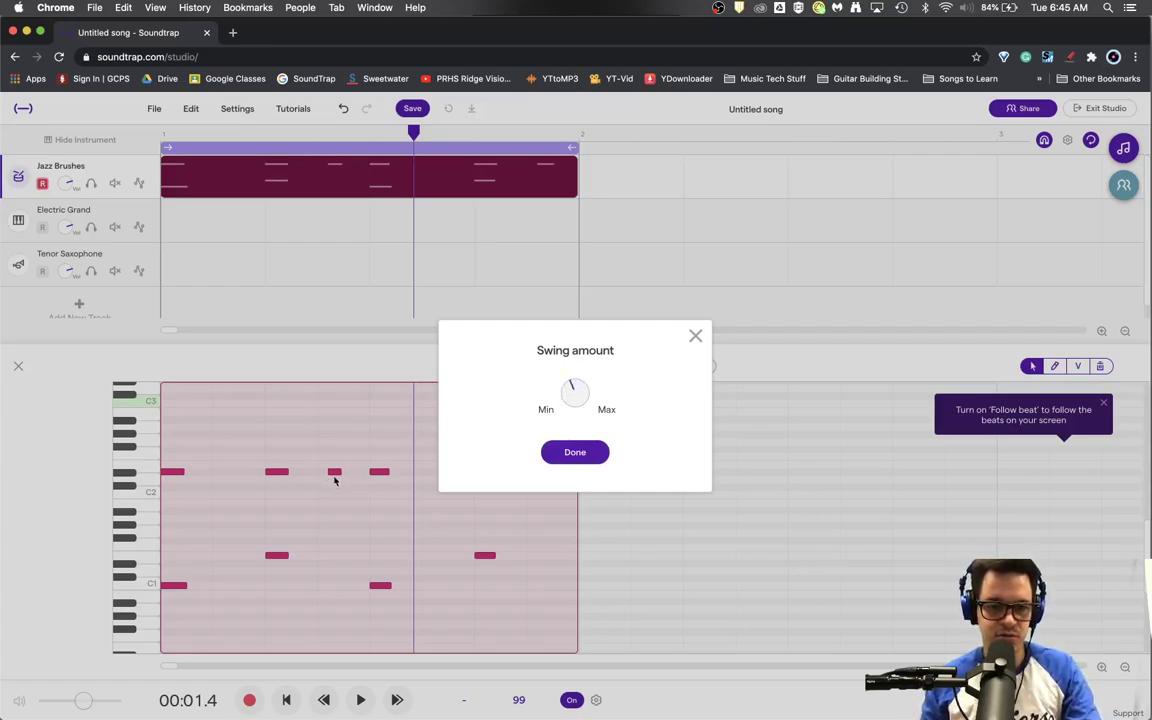
drag(565, 399, 568, 382)
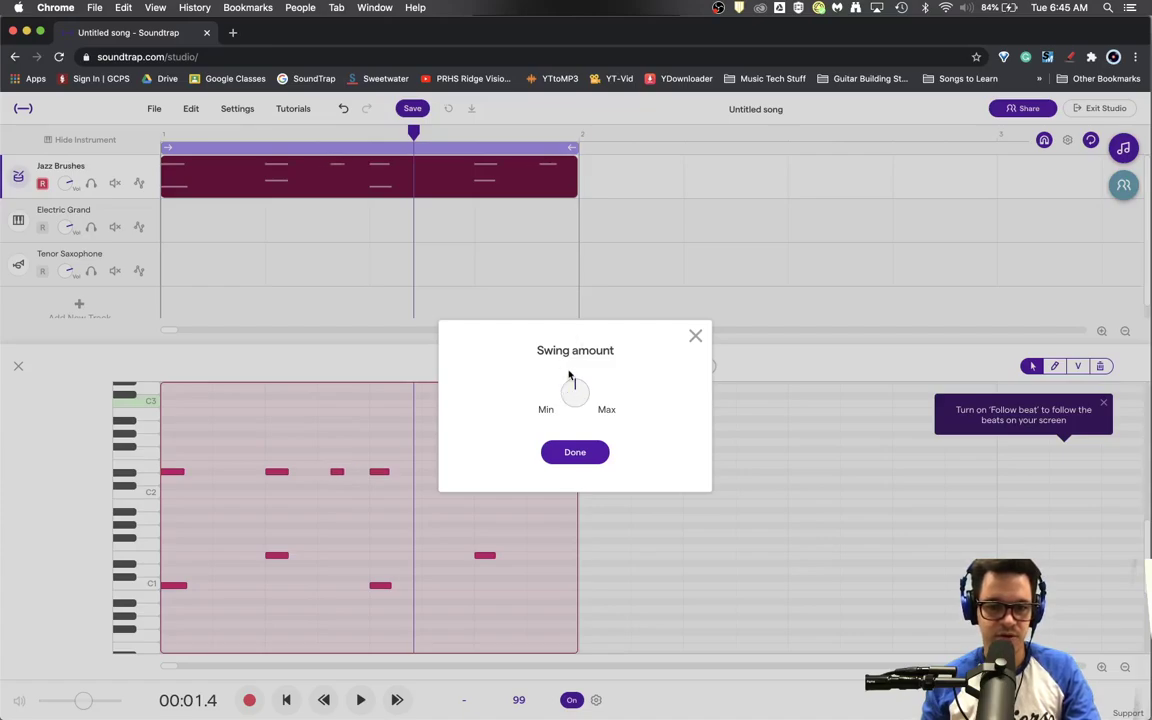
click(580, 458)
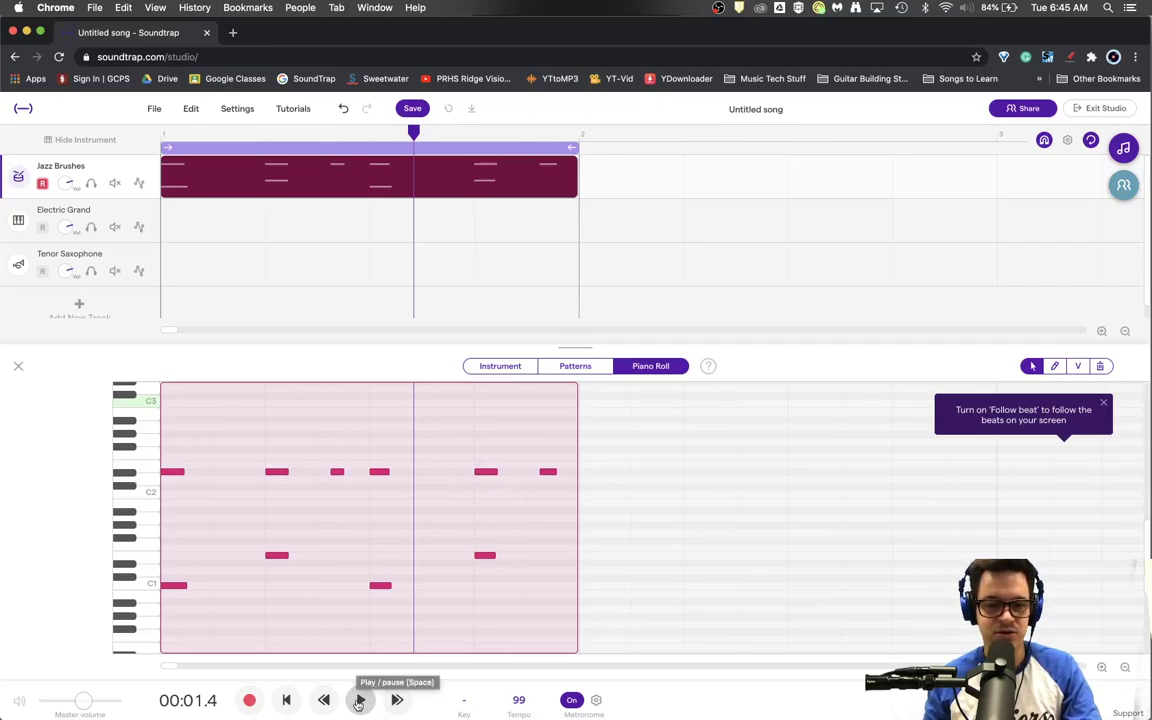
click(359, 701)
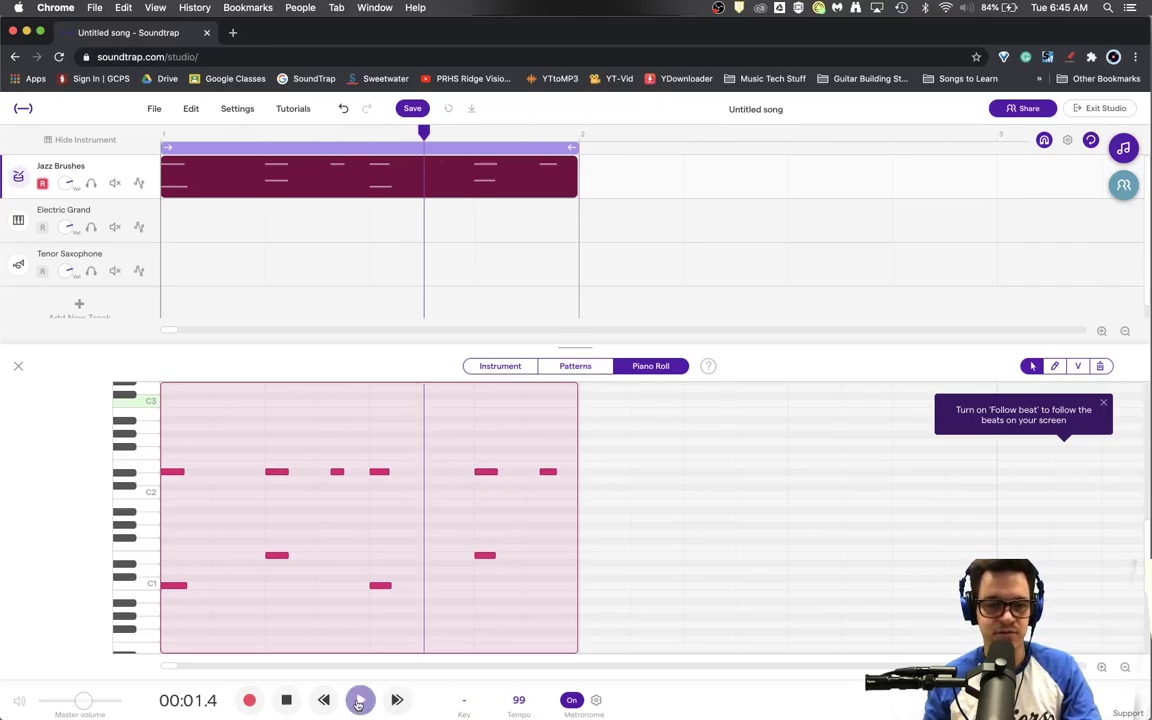
click(287, 701)
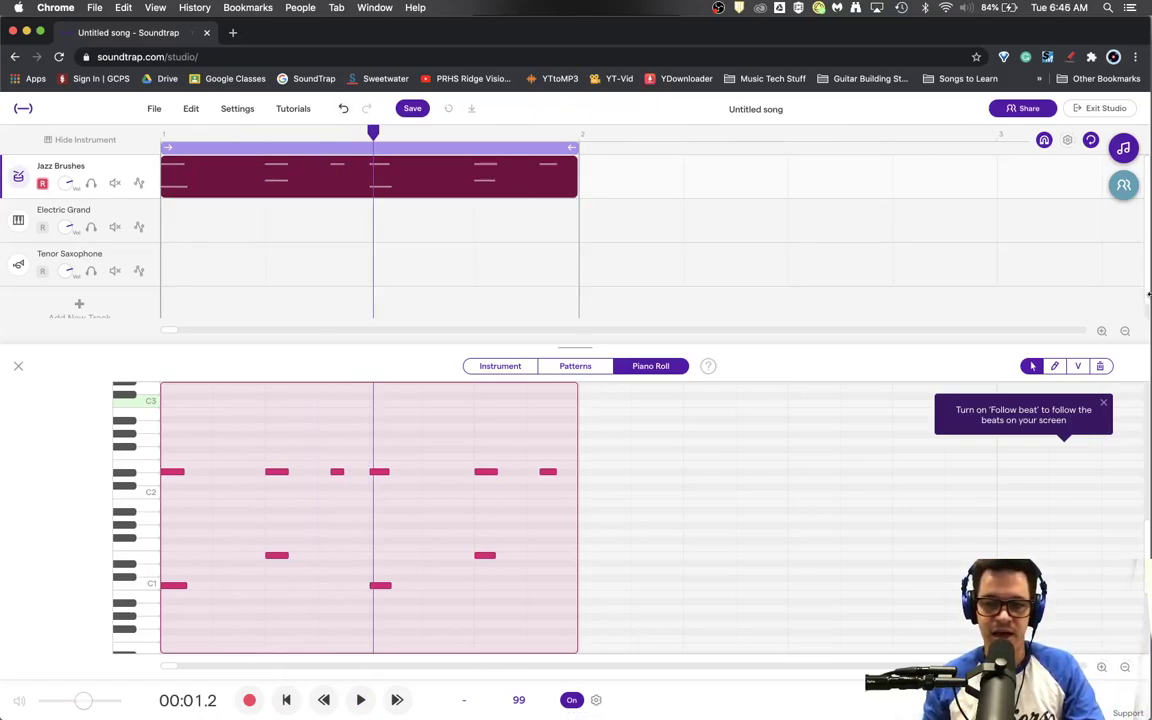
click(1125, 331)
Loop the drum clip to the end of bar 4, stretch the cycle range to match, and play
click(1125, 331)
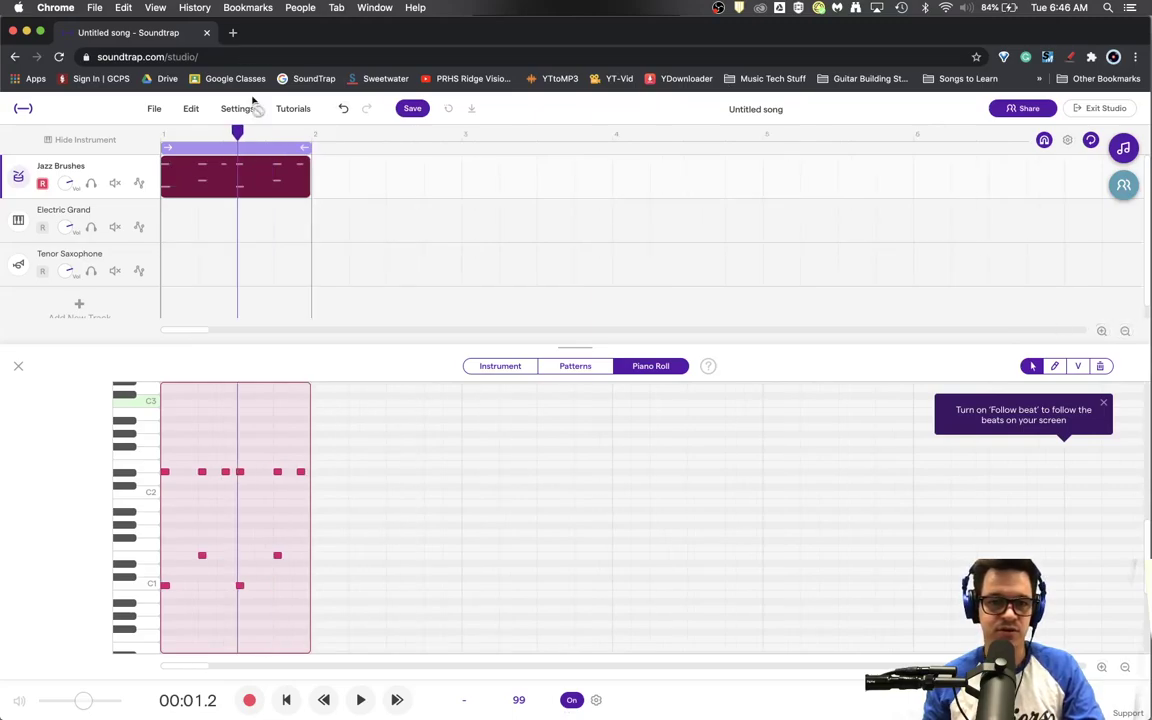
drag(309, 173, 740, 176)
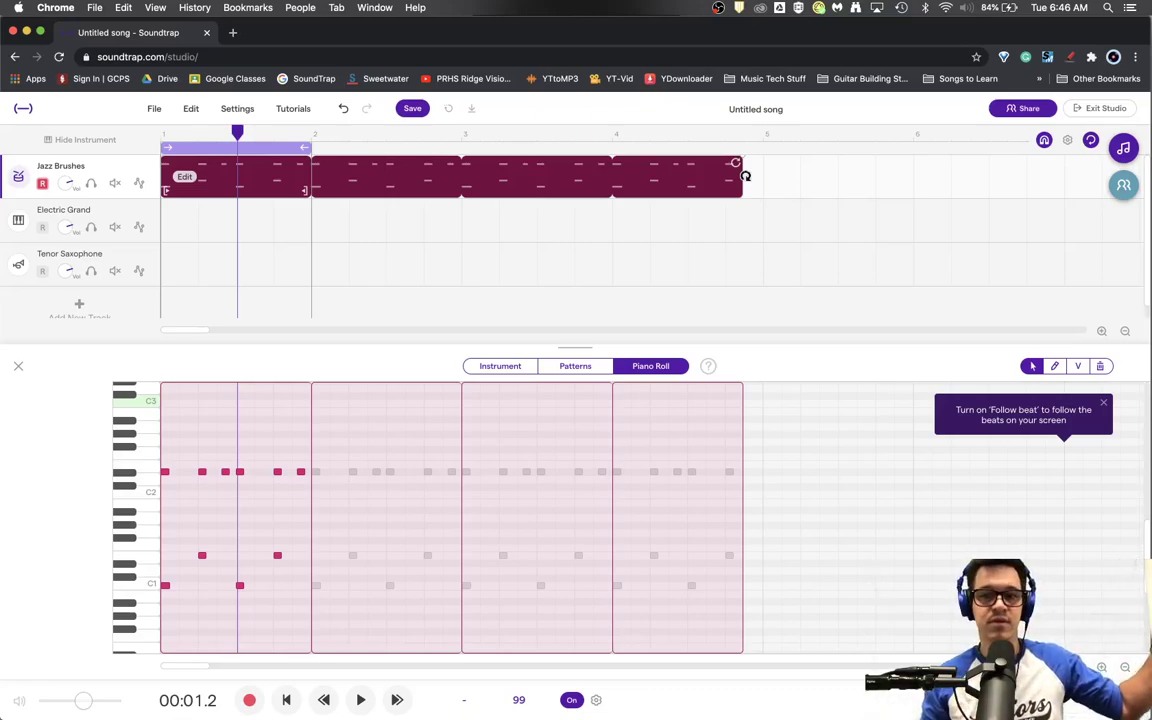
drag(740, 163, 760, 163)
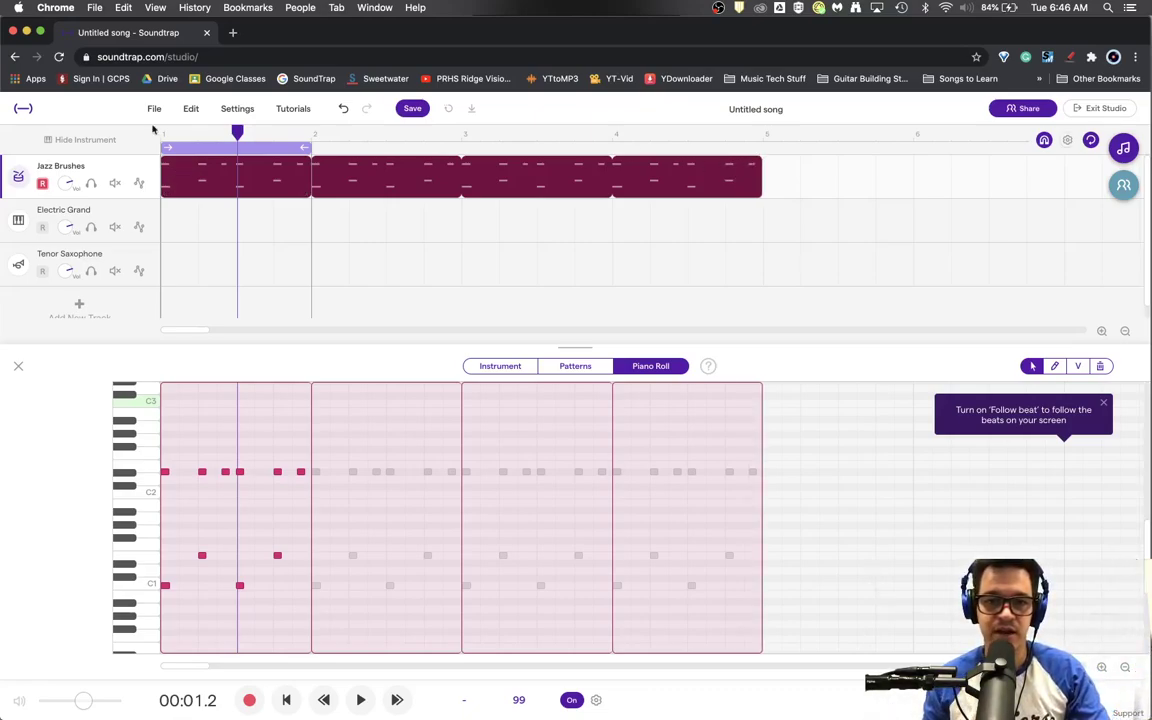
drag(305, 146, 676, 146)
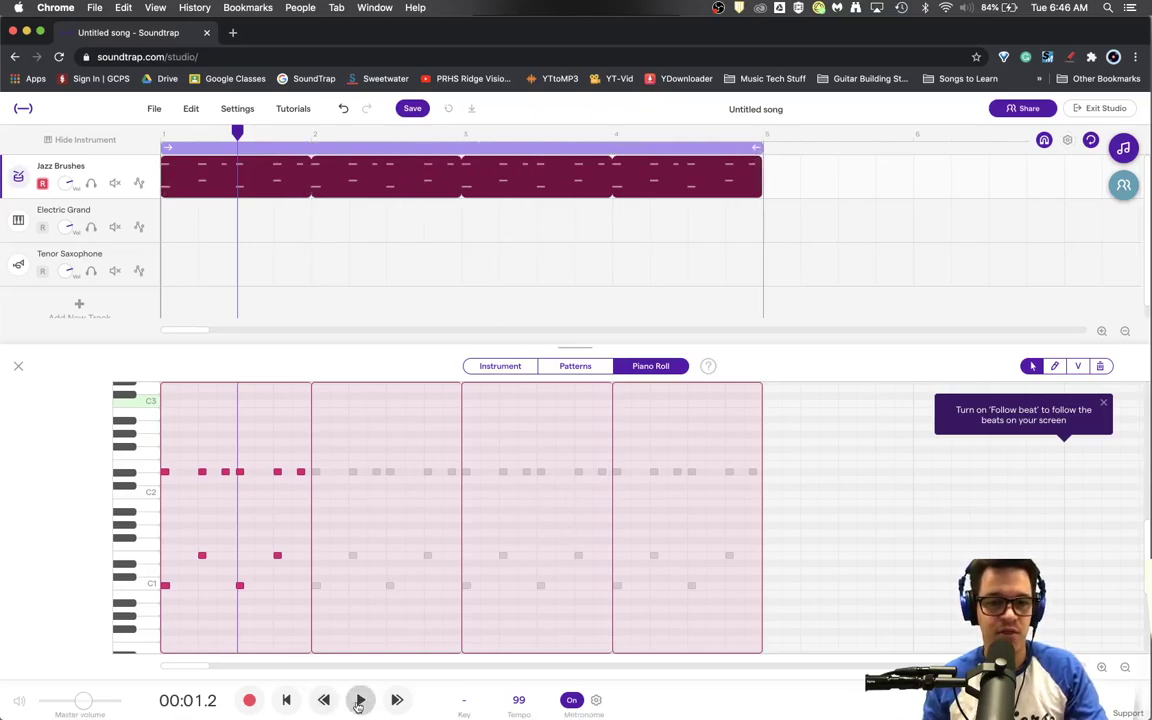
click(359, 701)
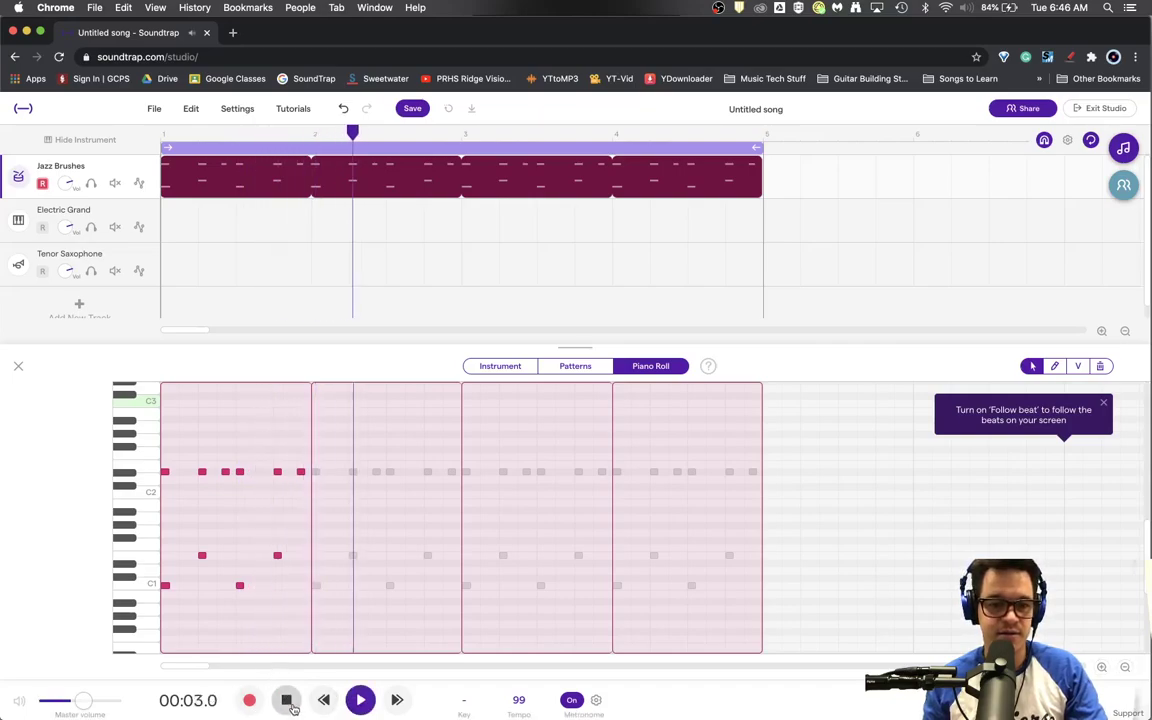
Rewind to the start and record a four-bar piano part on the Electric Grand track
click(288, 702)
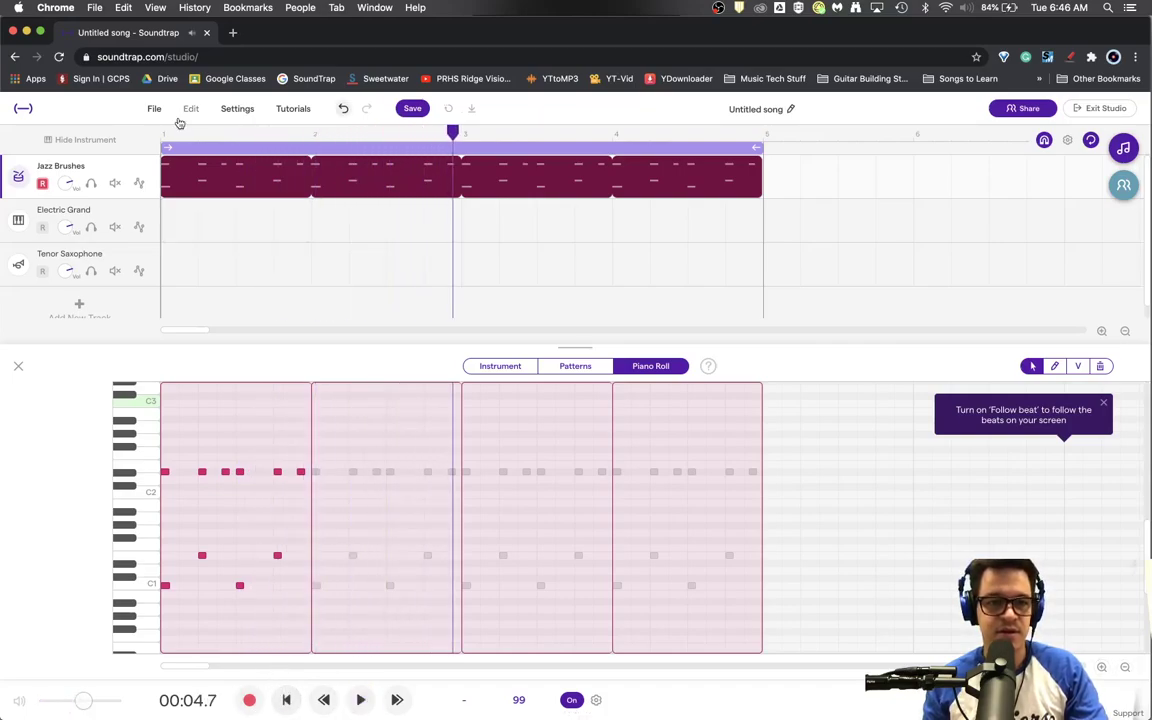
click(166, 135)
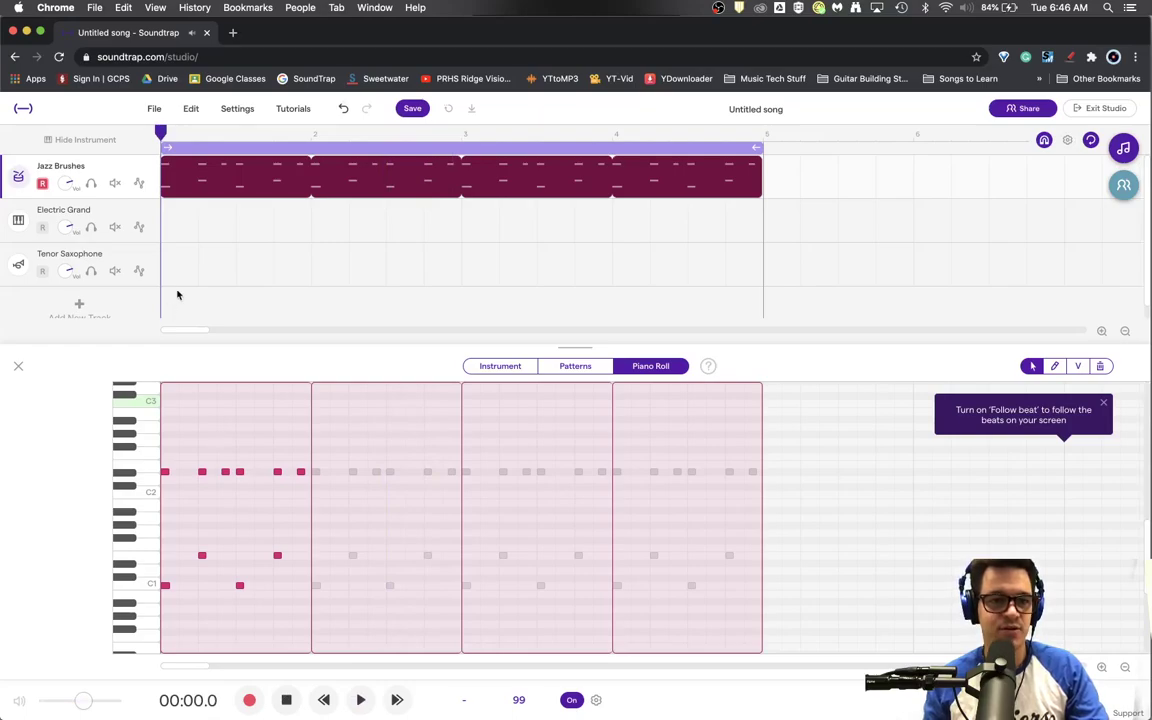
click(114, 211)
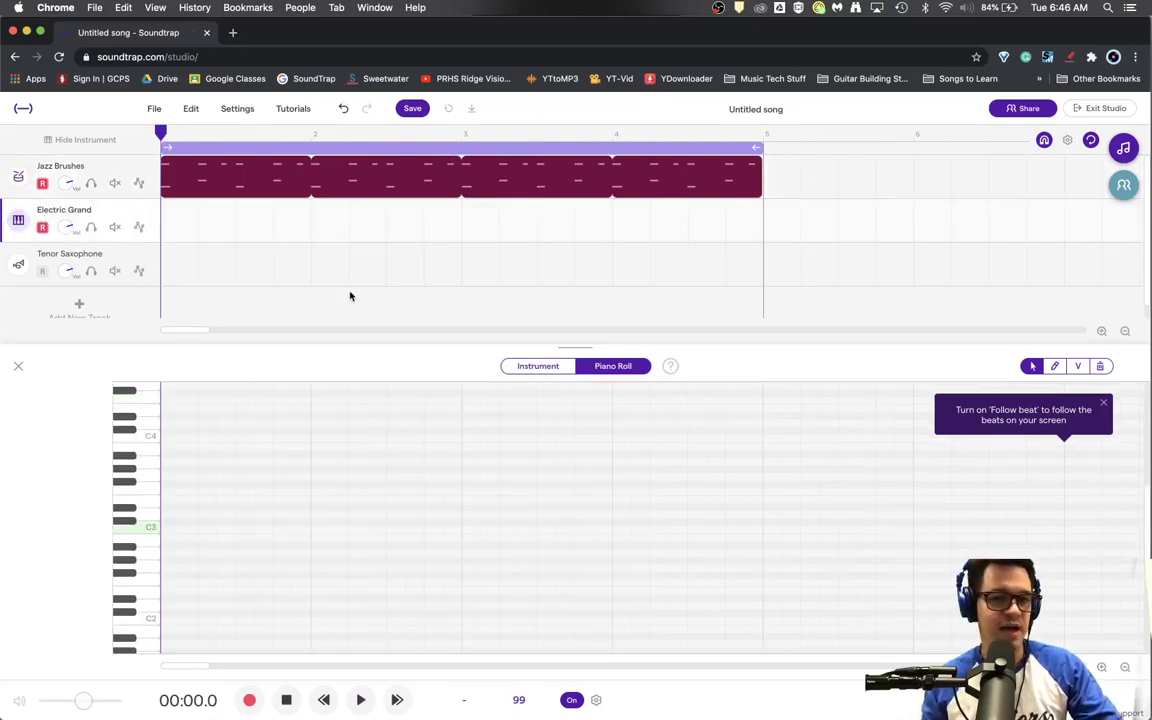
click(249, 702)
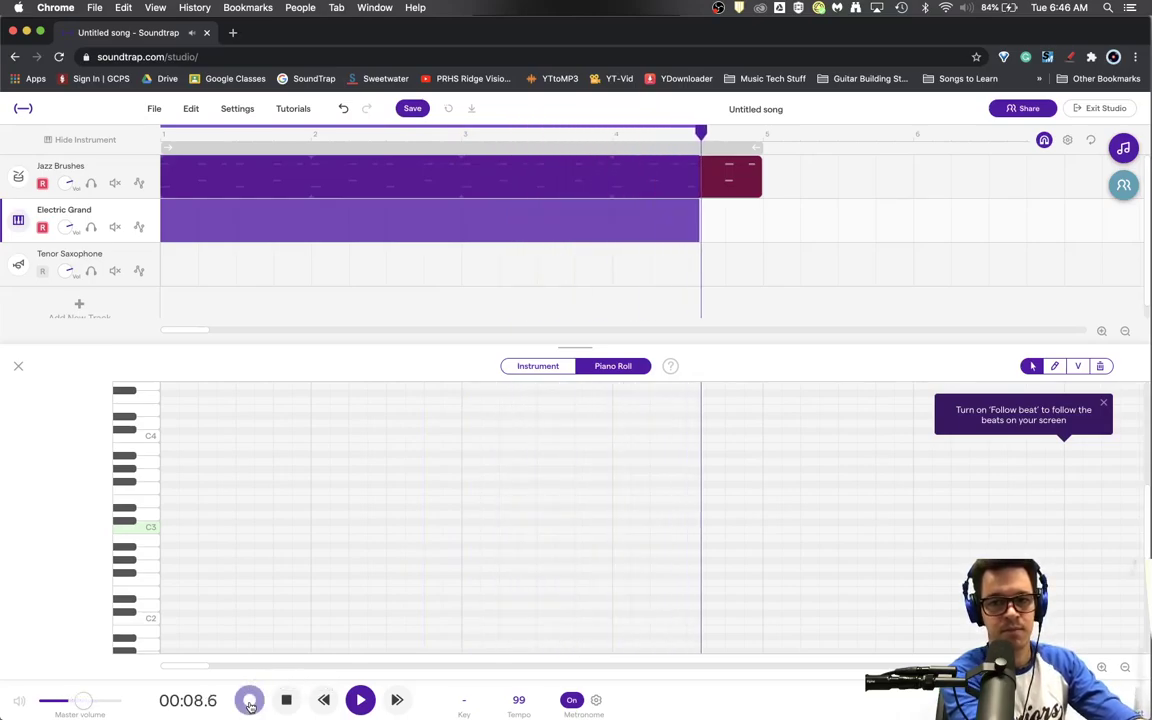
click(250, 703)
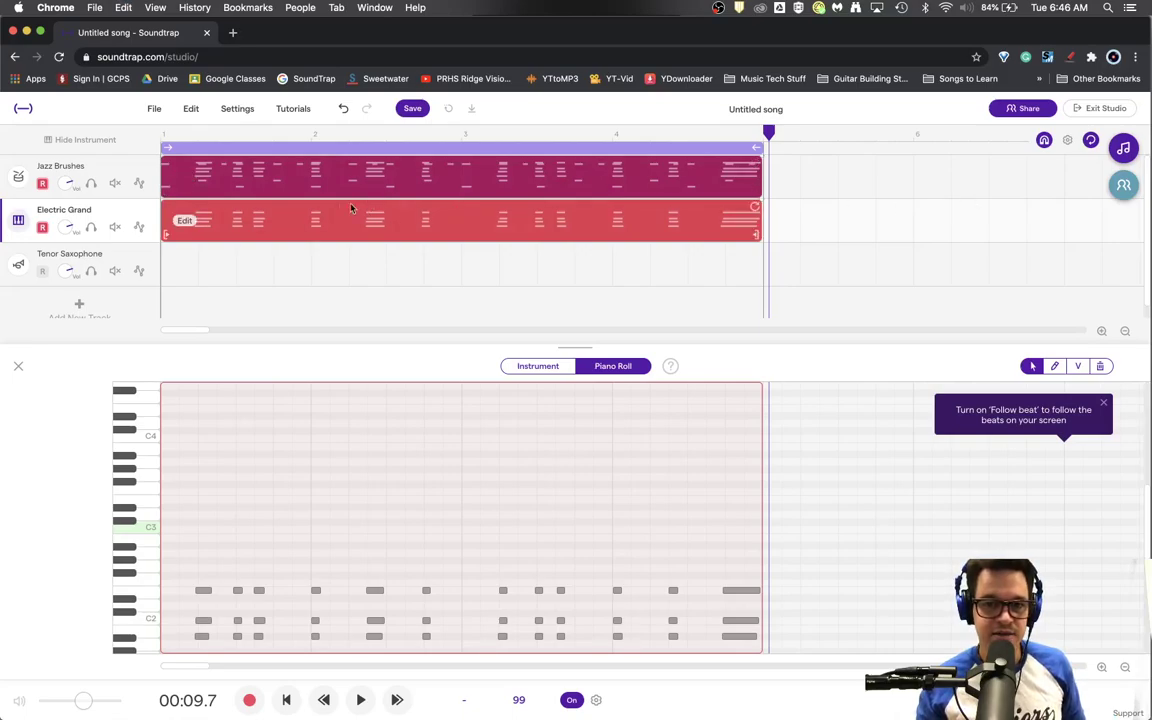
Undo the accidental added drum region and select all the Electric Grand notes
click(190, 108)
click(257, 131)
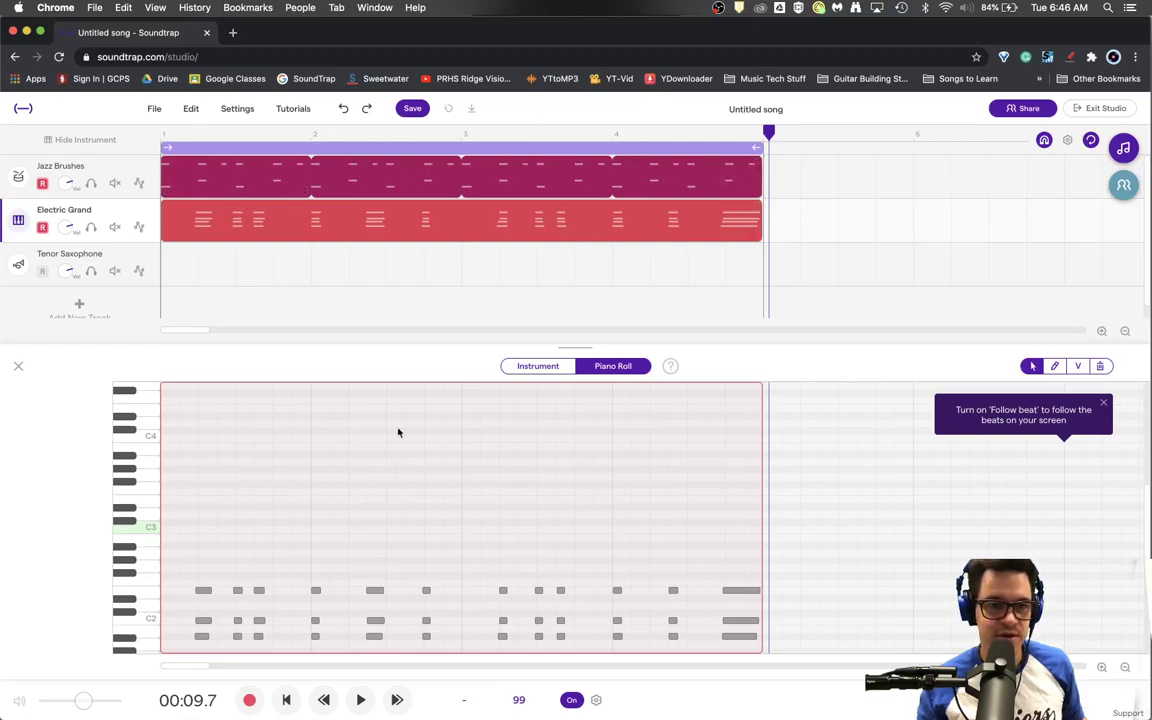
click(210, 222)
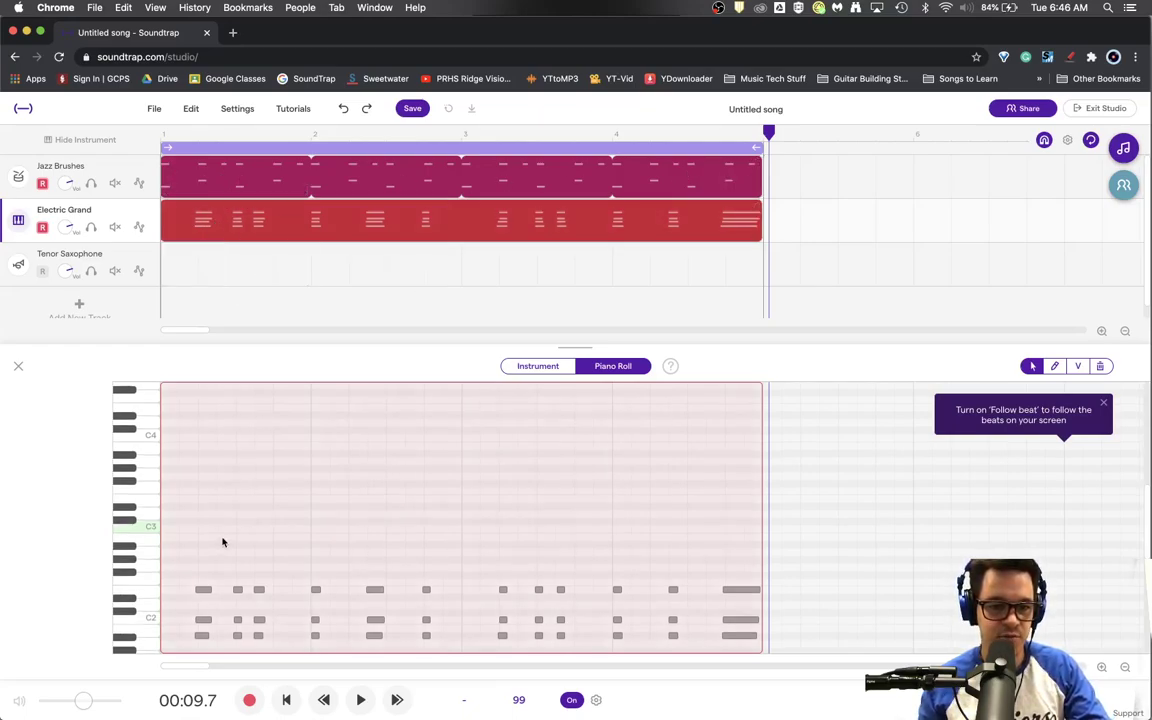
scroll(223, 542, down, 3)
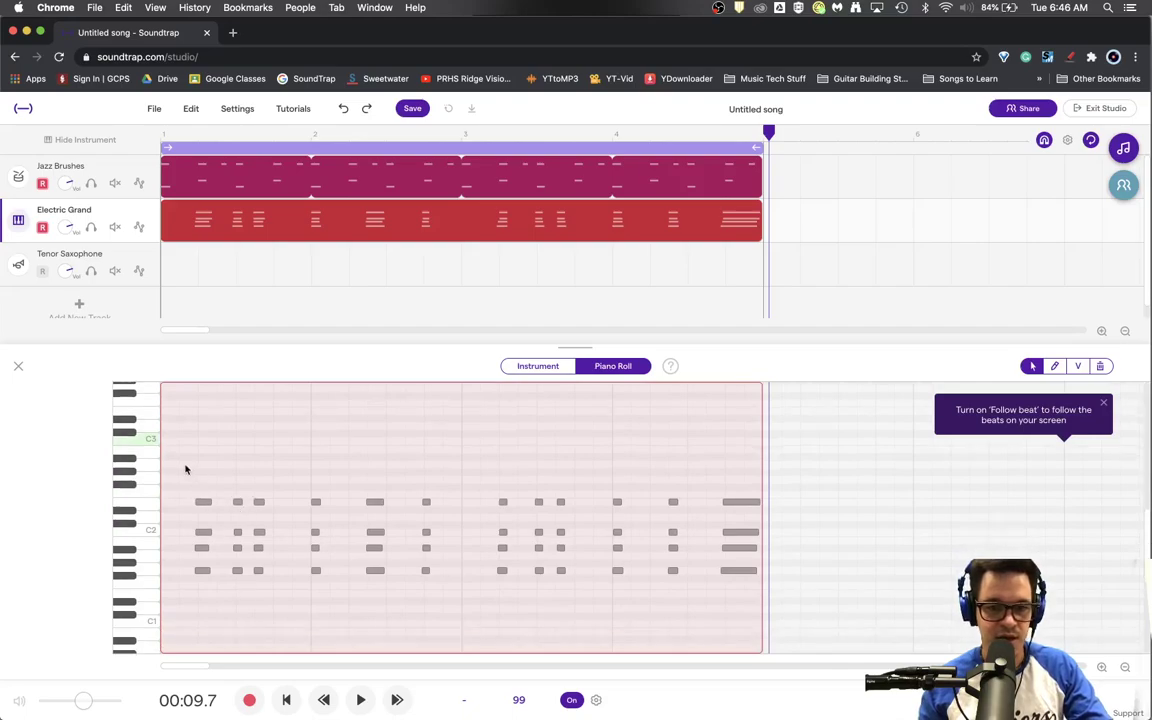
click(385, 465)
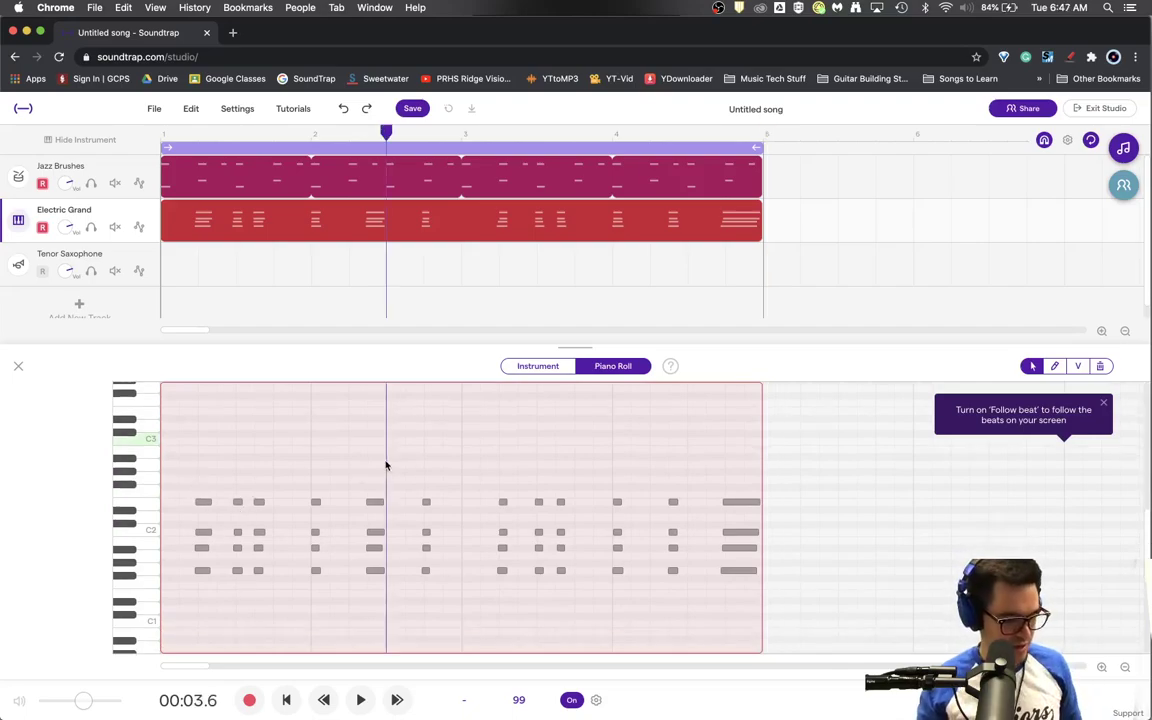
key(super+a)
Quantize the piano notes to 1/8 swing with a lowered swing amount and play from the start
right_click(373, 509)
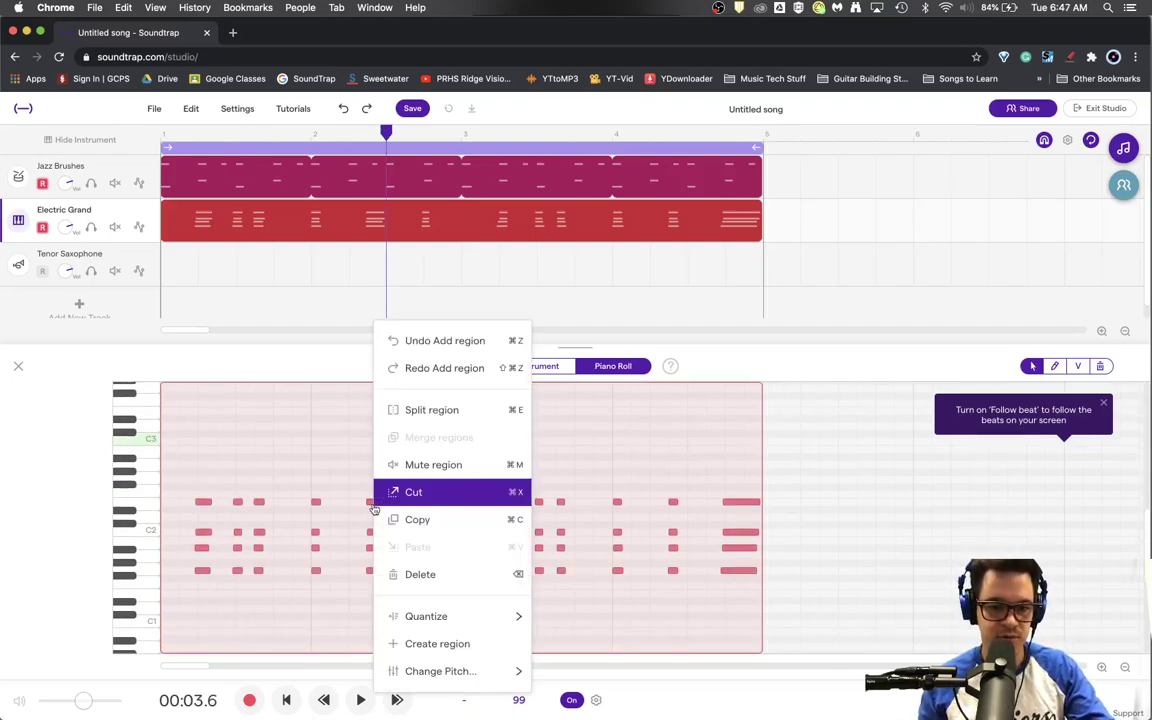
mouse_move(450, 616)
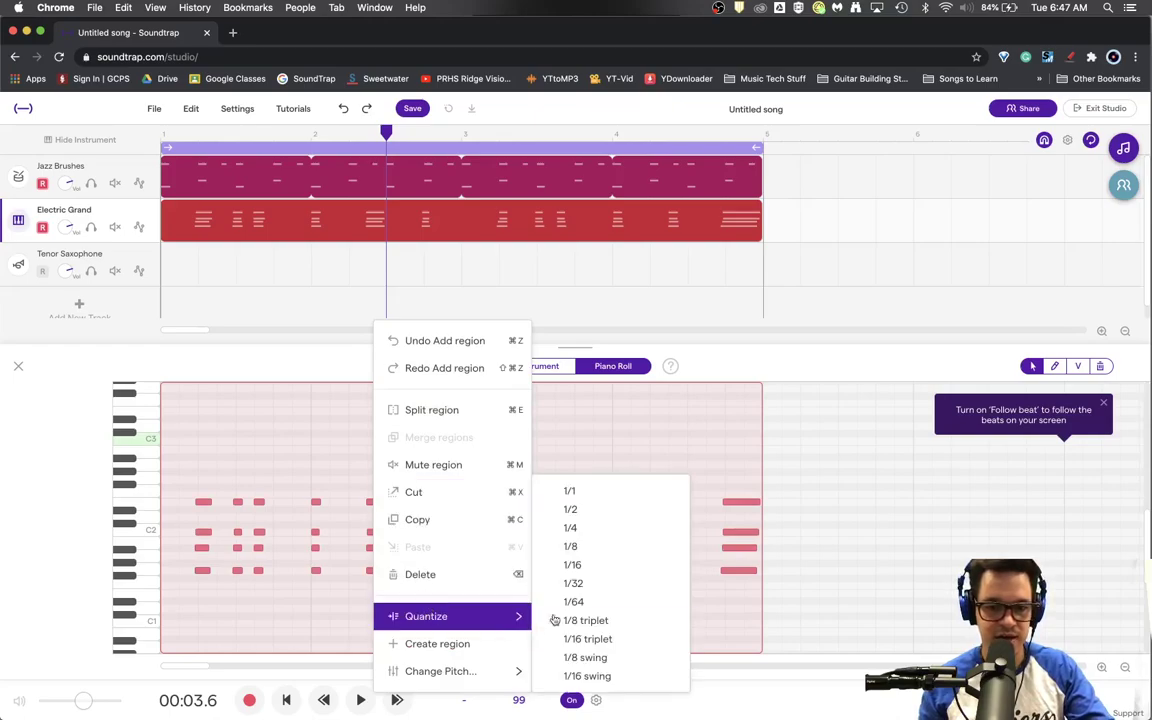
click(592, 657)
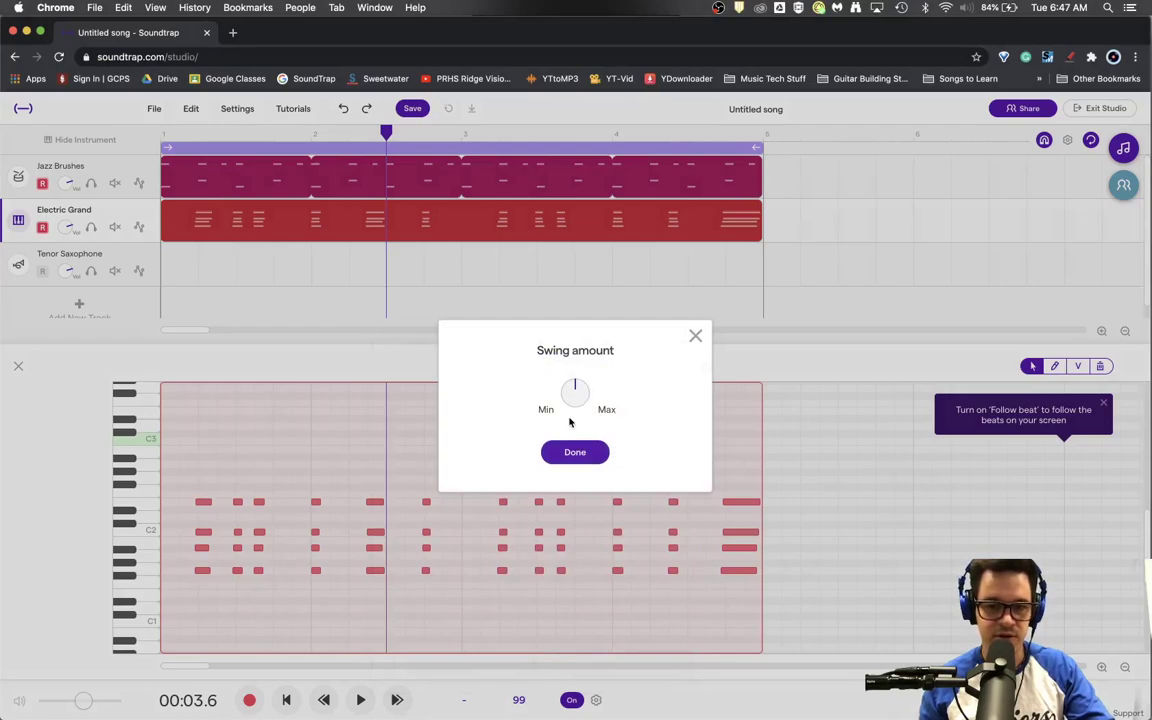
drag(573, 399, 573, 407)
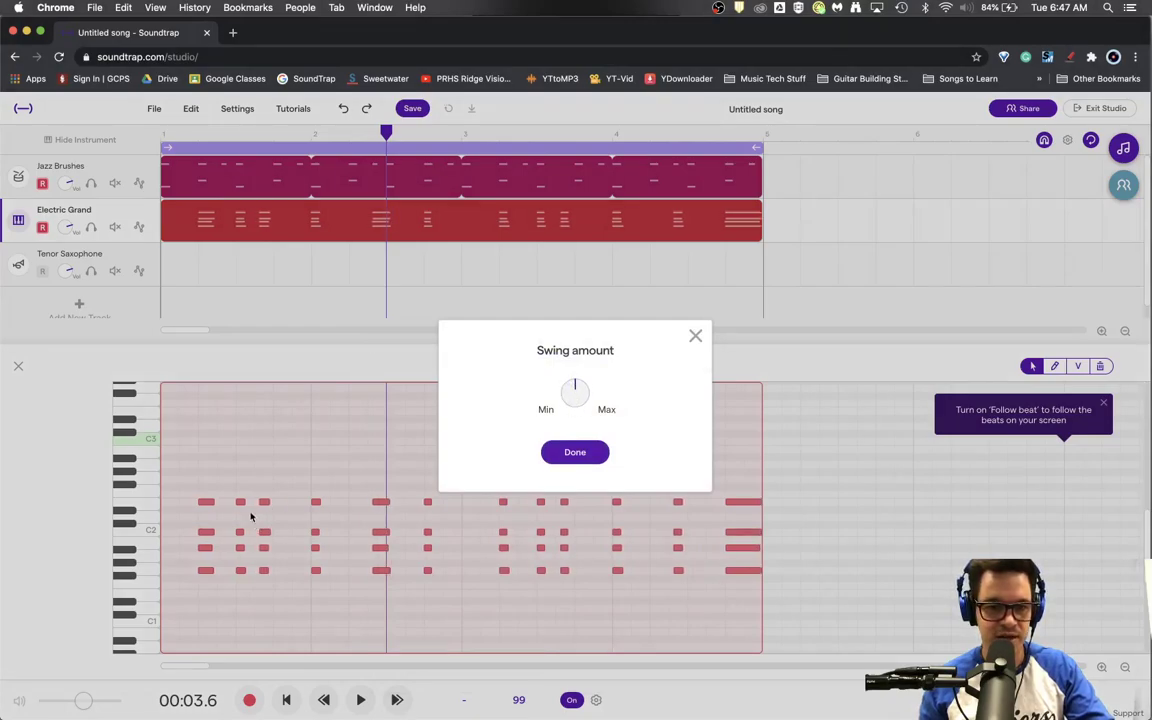
click(588, 458)
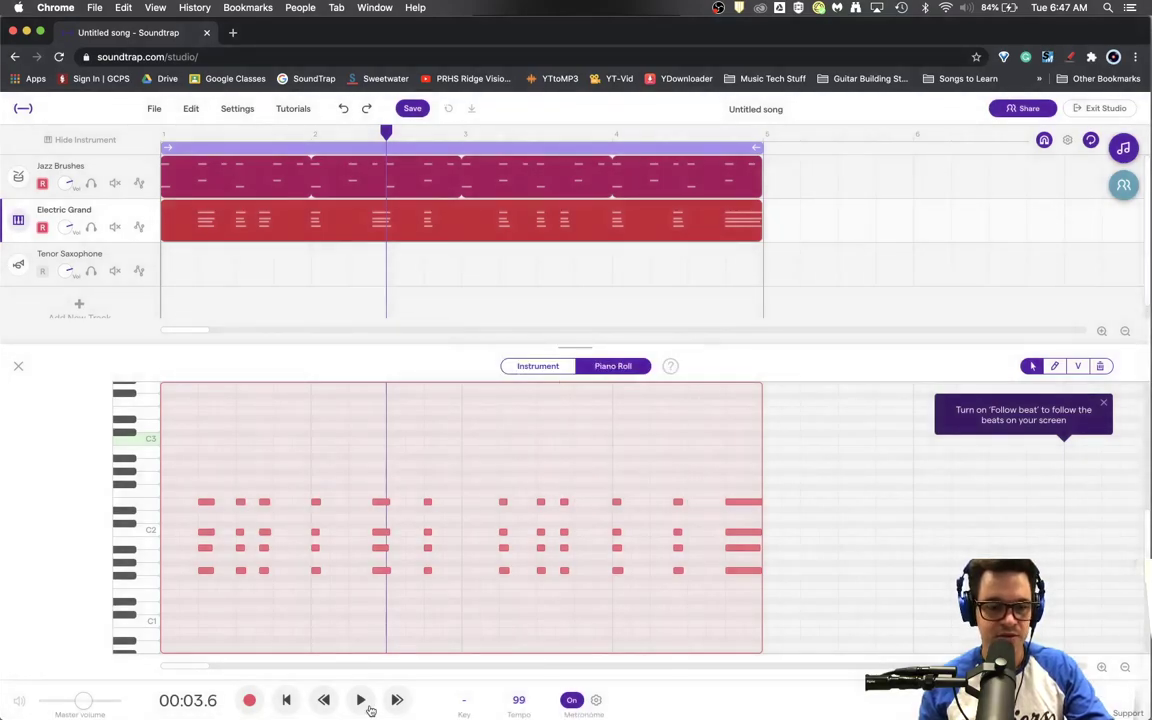
click(286, 700)
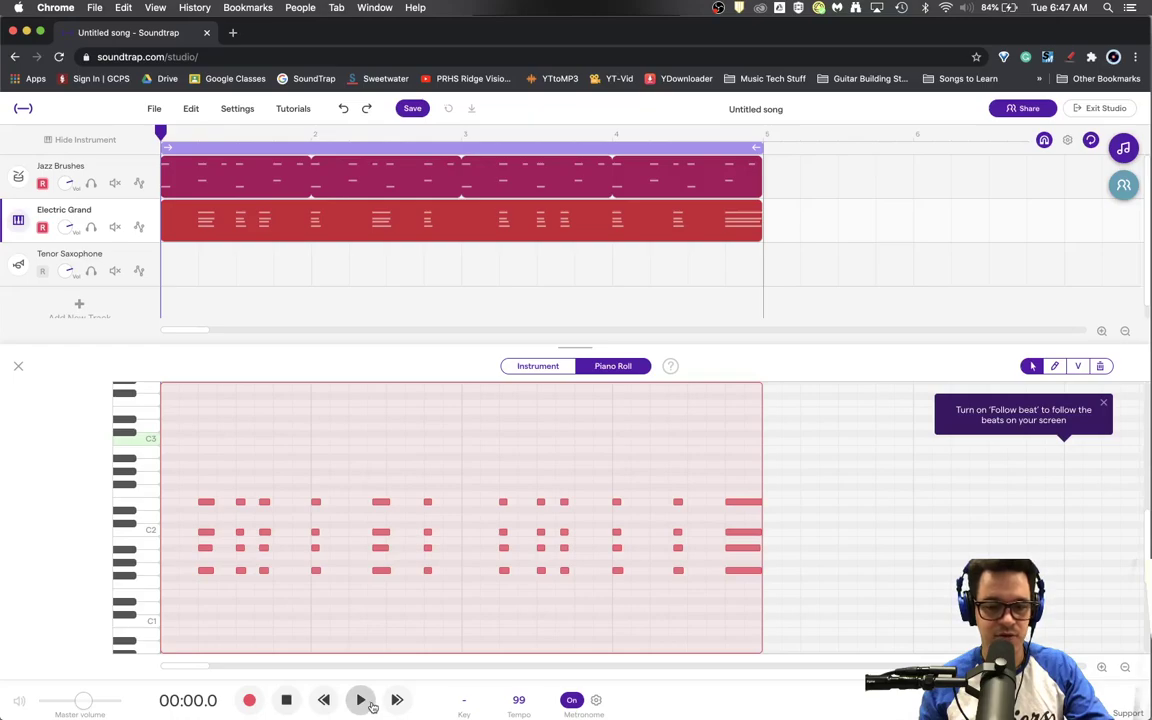
click(368, 705)
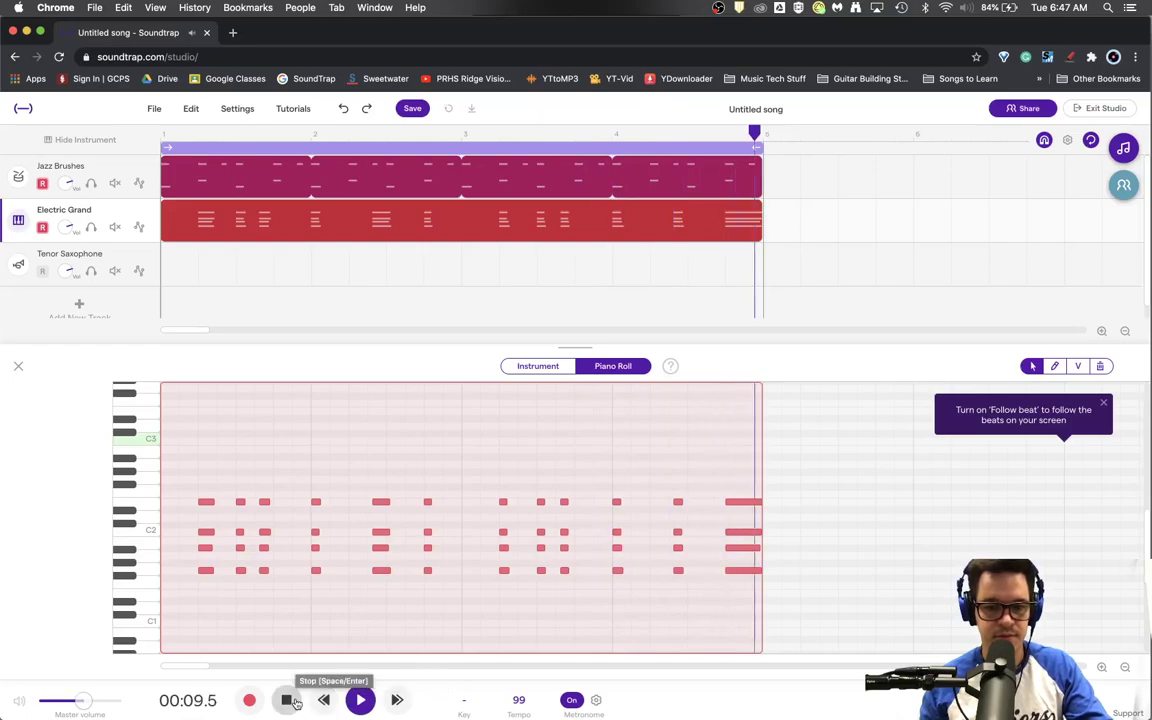
Arm the Tenor Saxophone track and record a four-bar melody over the drums and piano
click(287, 700)
click(105, 255)
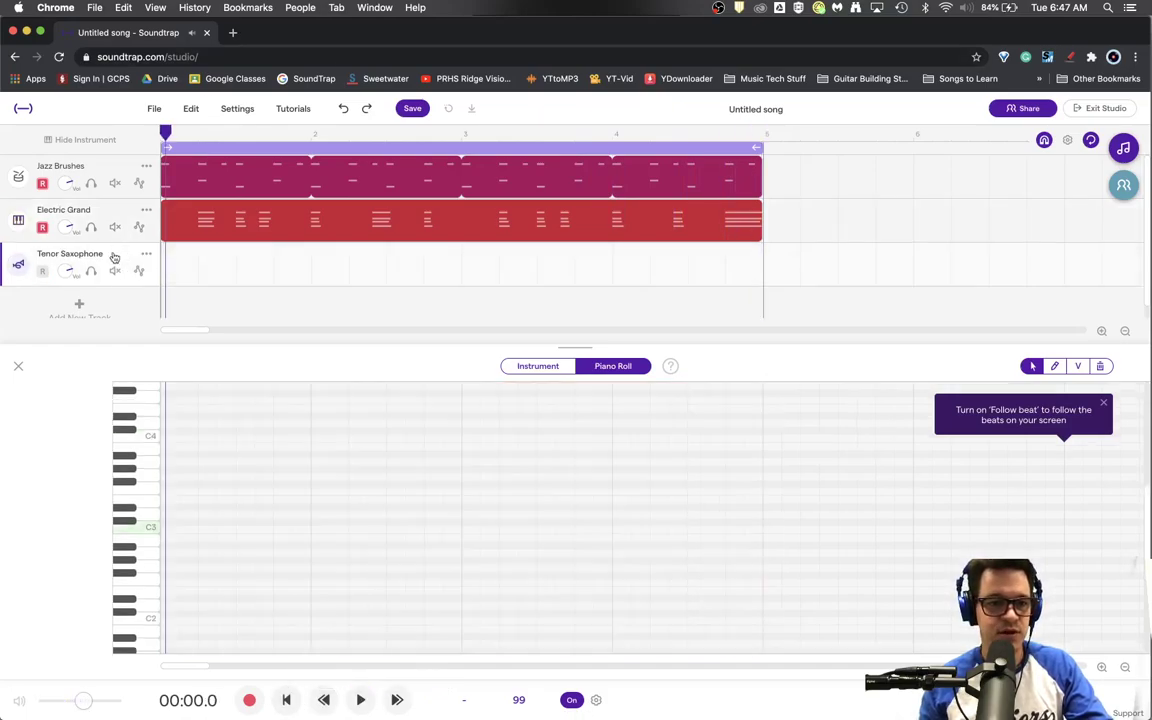
click(20, 230)
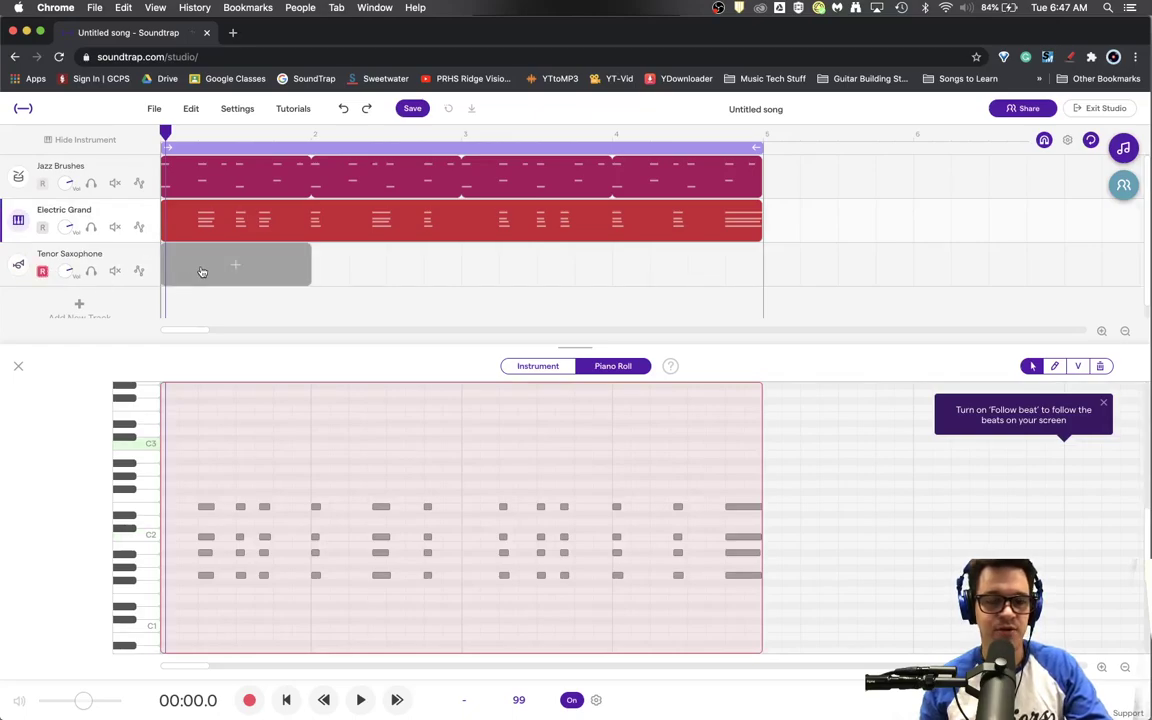
click(249, 704)
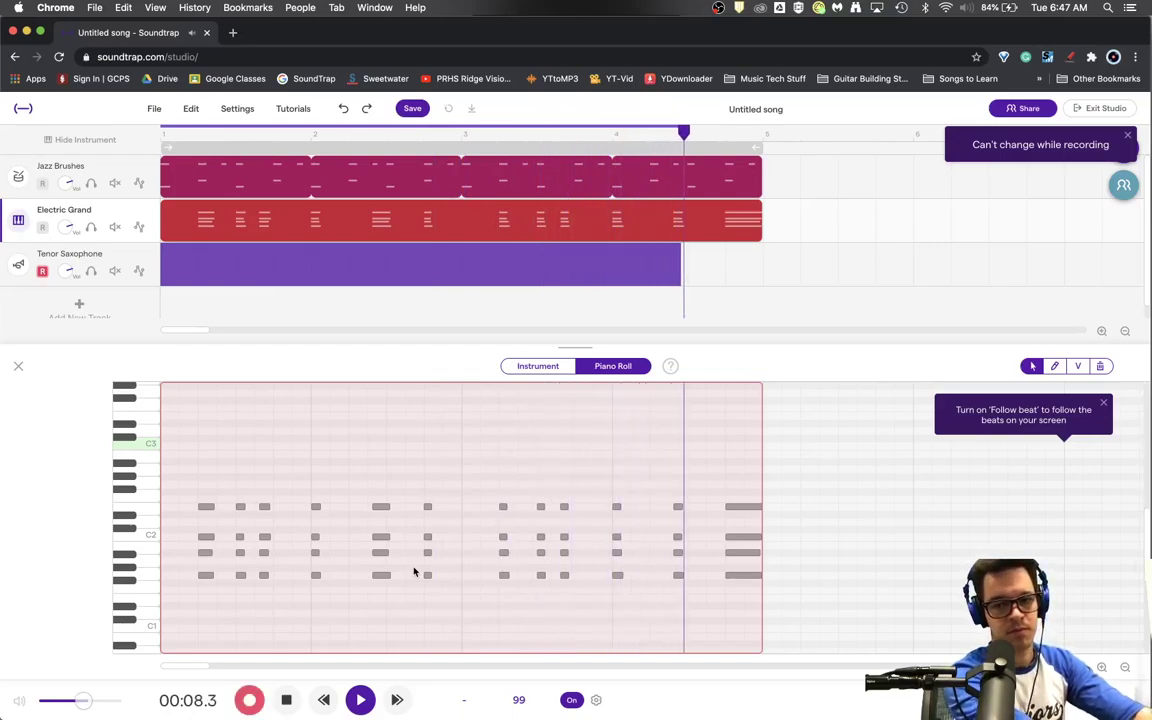
key(space)
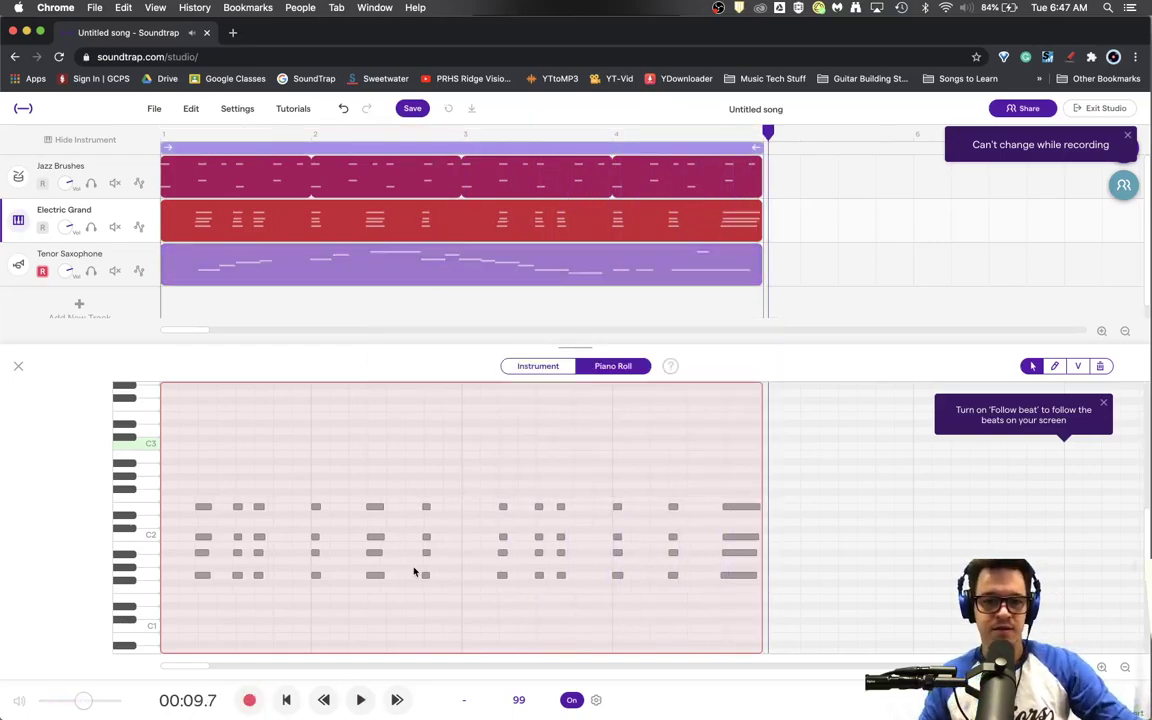
Quantize all the saxophone melody notes to 1/8
click(459, 279)
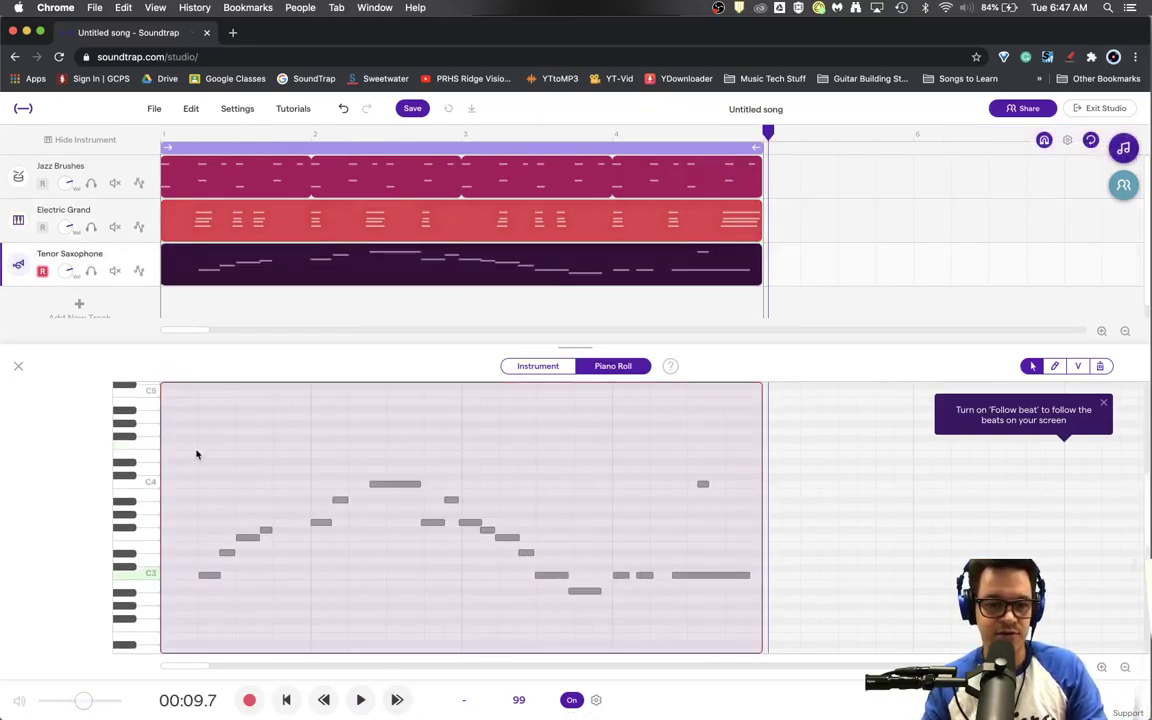
drag(194, 440, 716, 628)
right_click(694, 580)
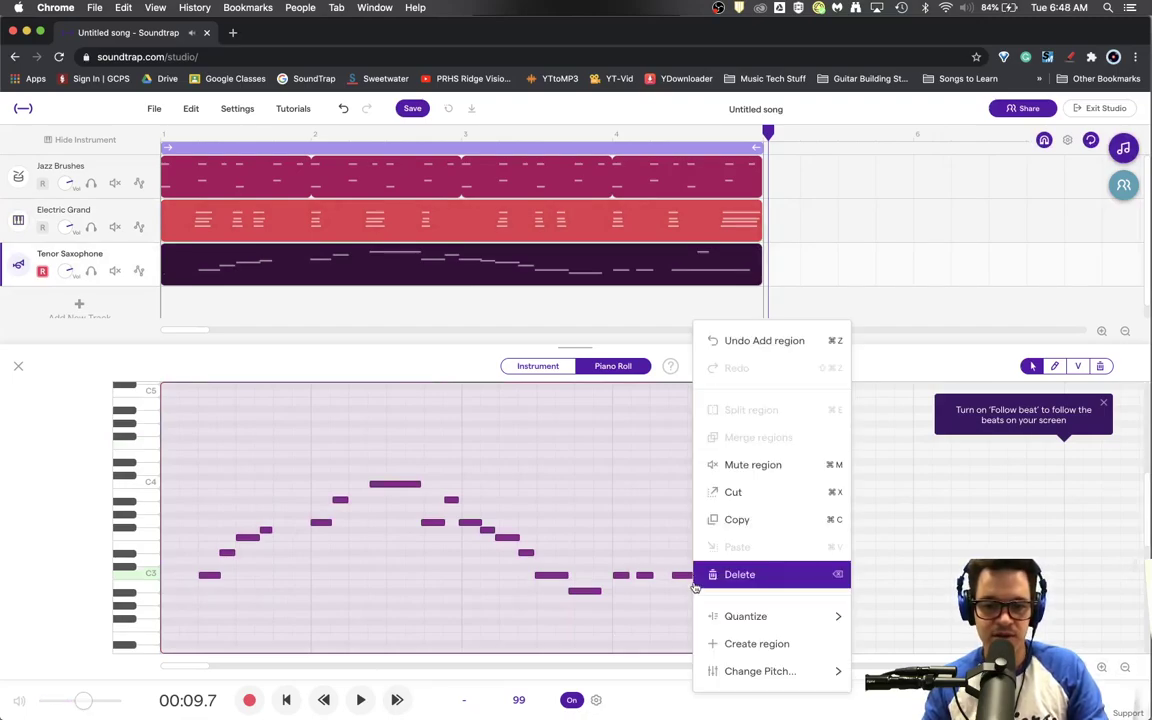
mouse_move(780, 616)
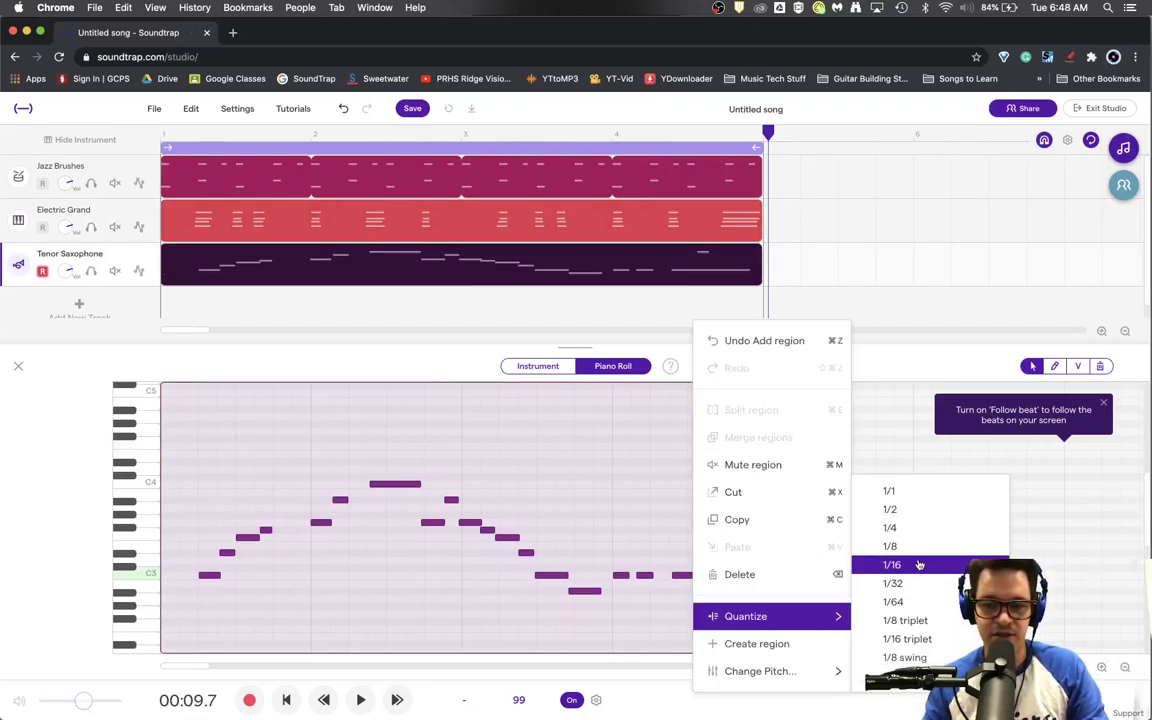
click(890, 546)
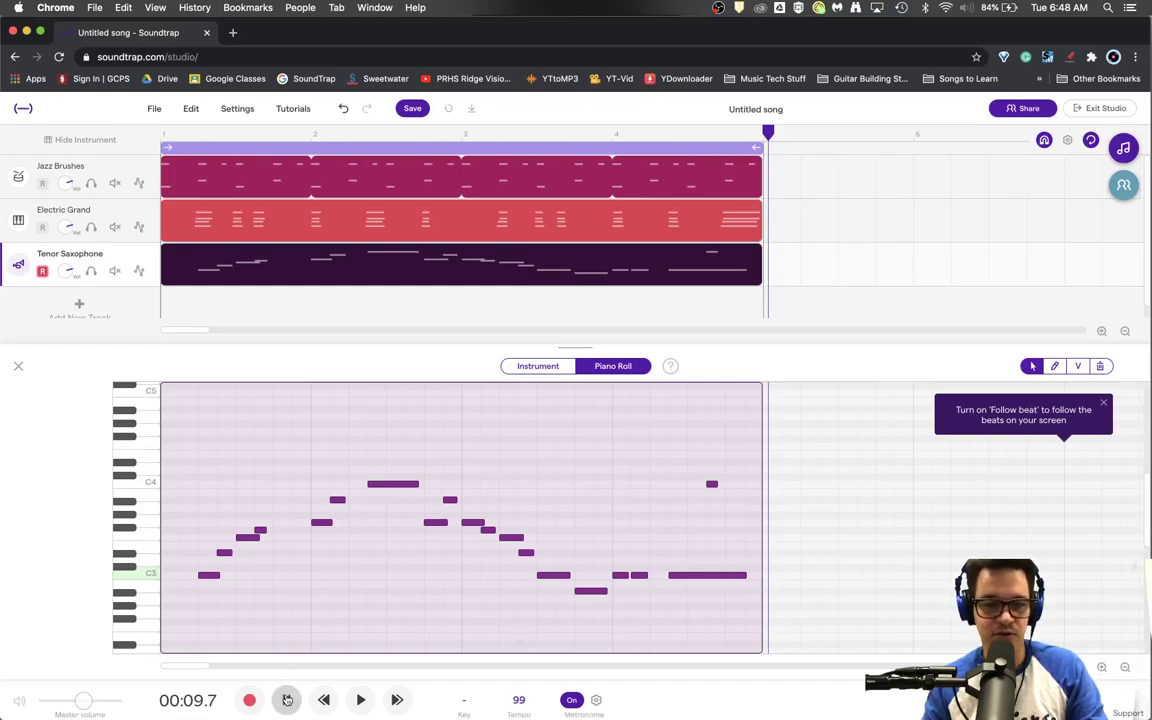
Play the loop from the start, stop it, then open the Electric Grand chords for editing
click(287, 700)
click(360, 700)
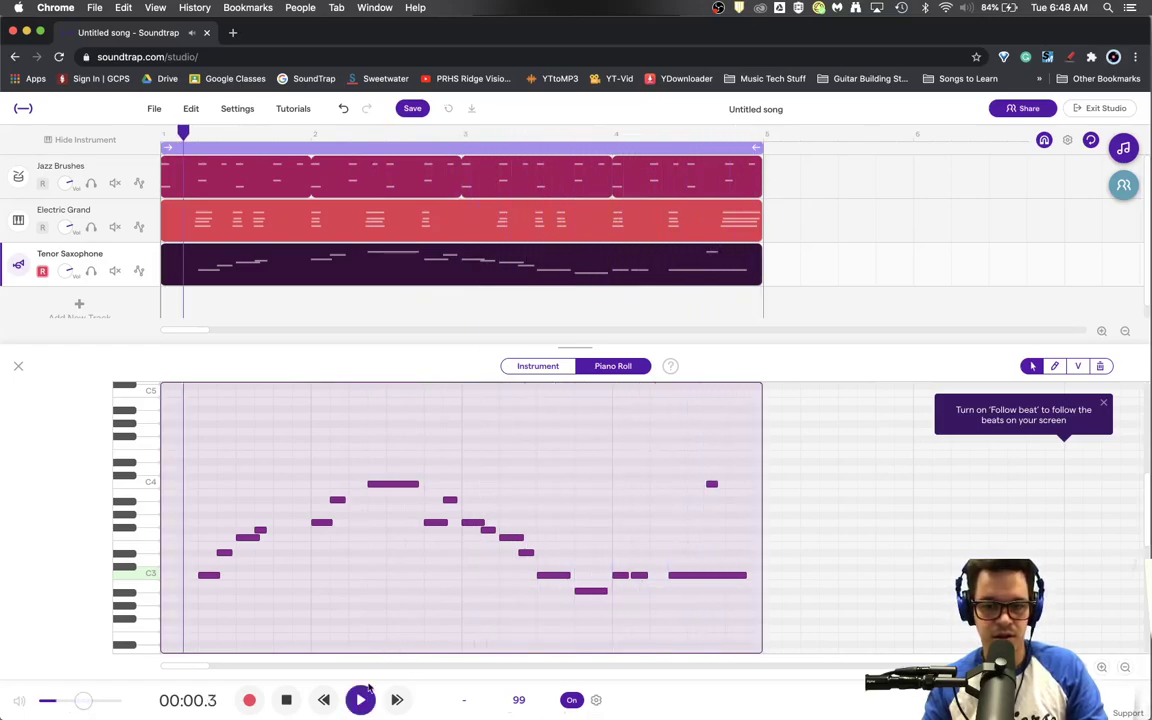
click(284, 700)
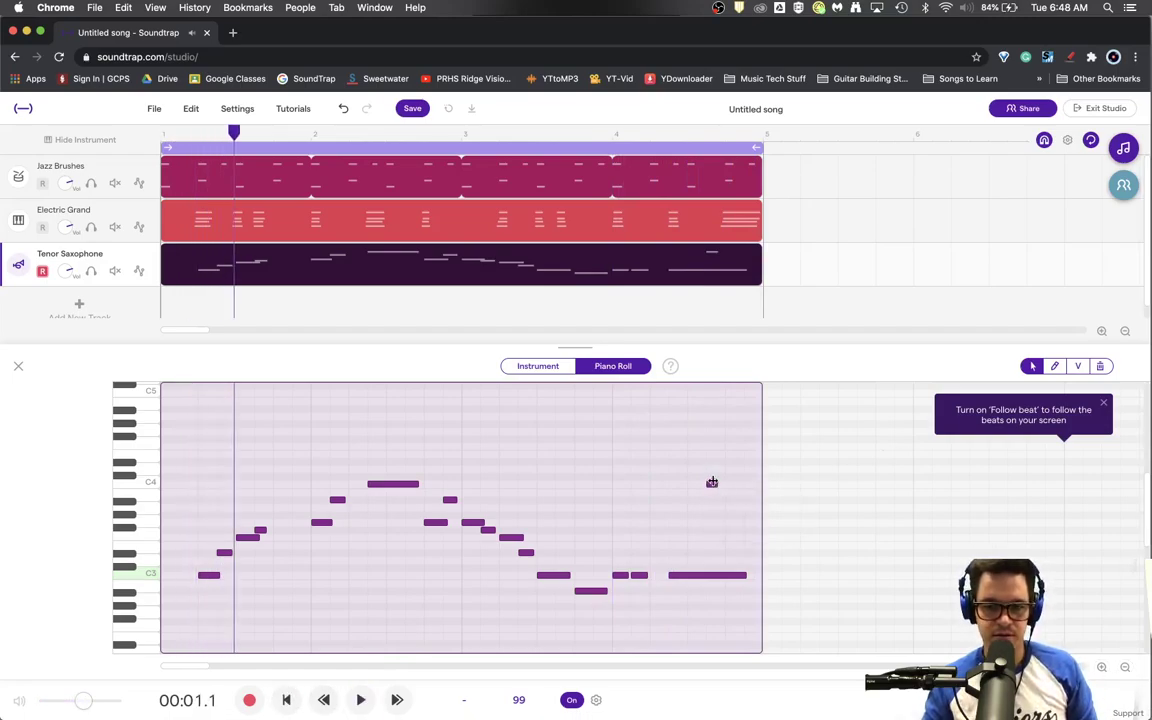
click(727, 515)
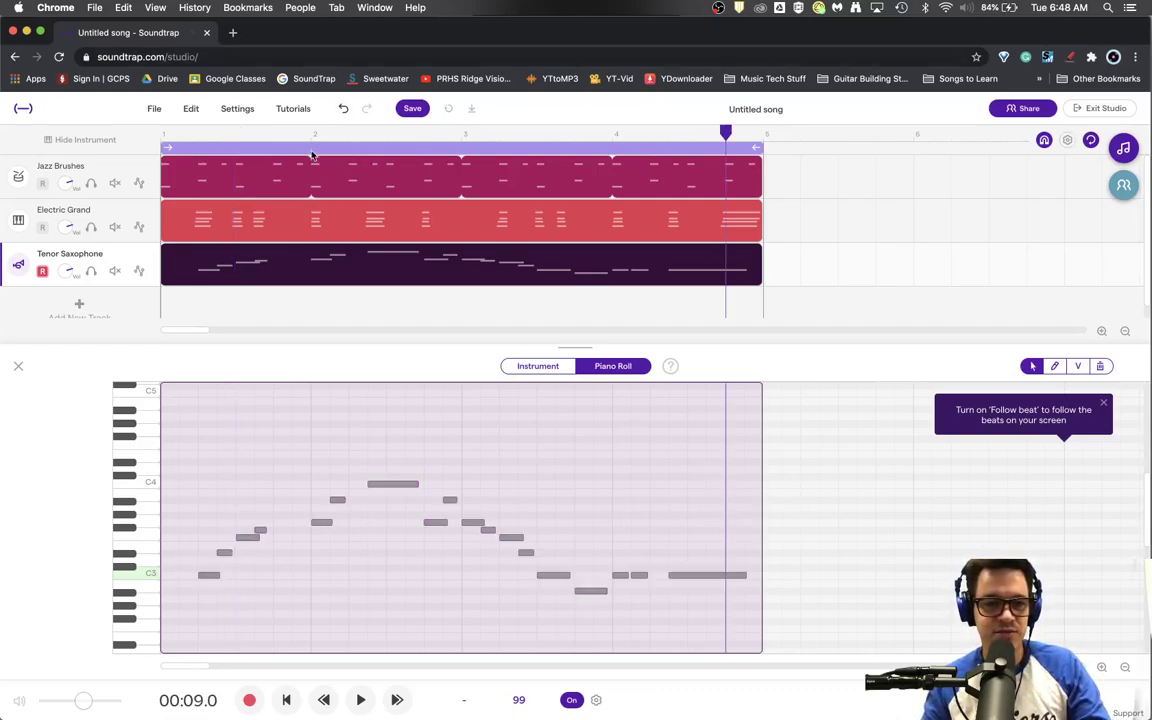
click(312, 224)
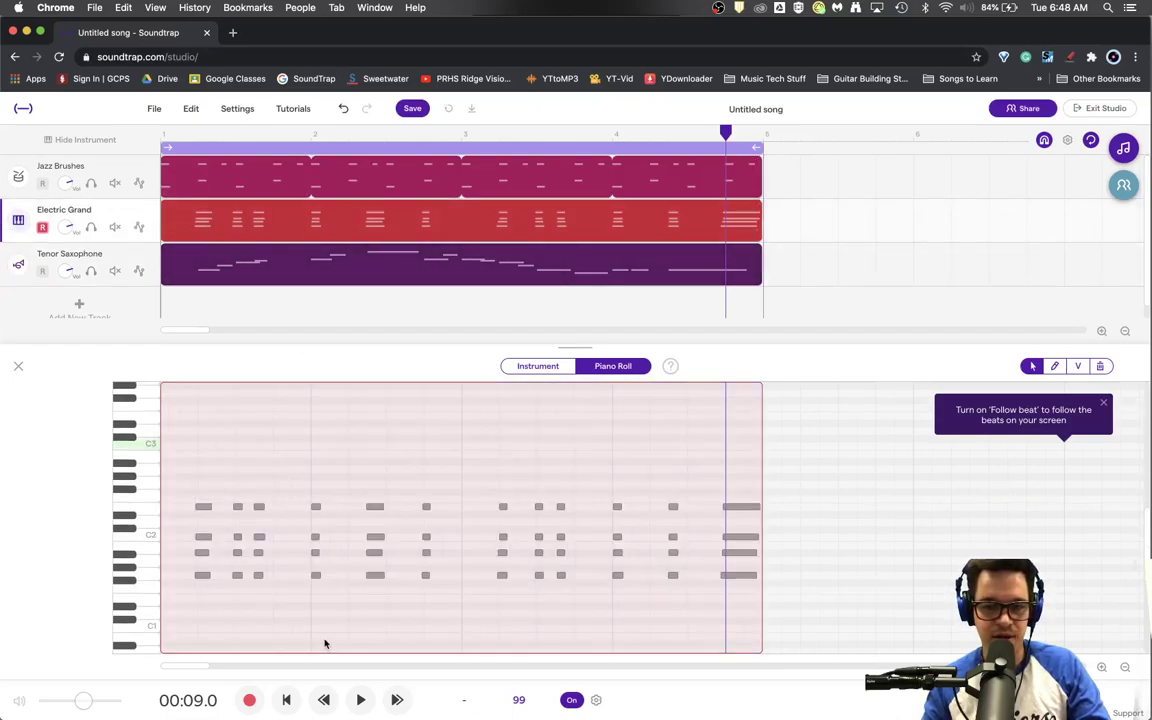
Quantize all Electric Grand chords to 1/8 swing with a slightly reduced swing amount
drag(192, 500, 746, 586)
right_click(746, 586)
mouse_move(785, 616)
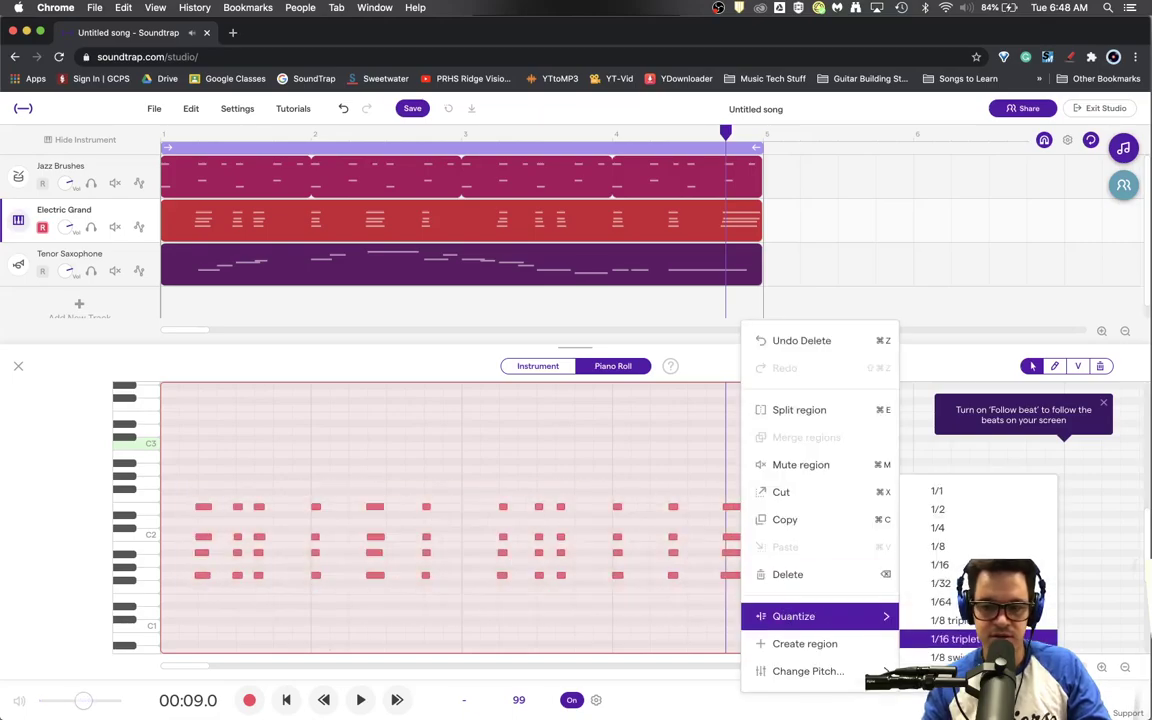
click(945, 657)
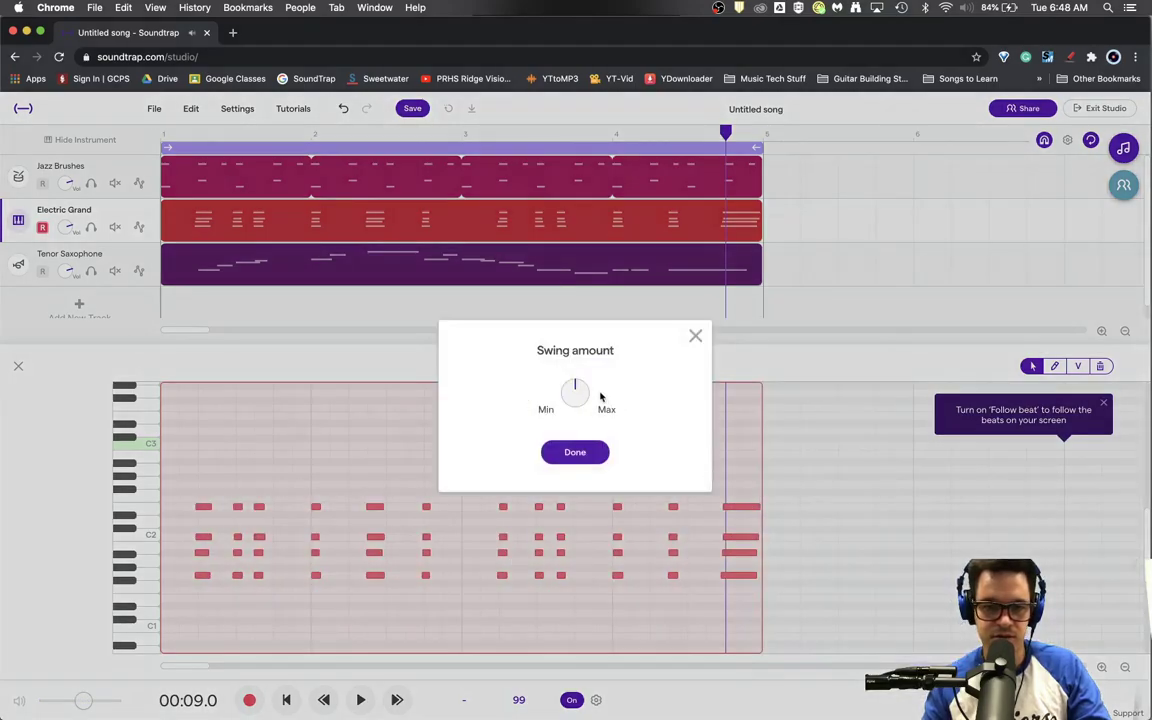
drag(575, 397, 572, 399)
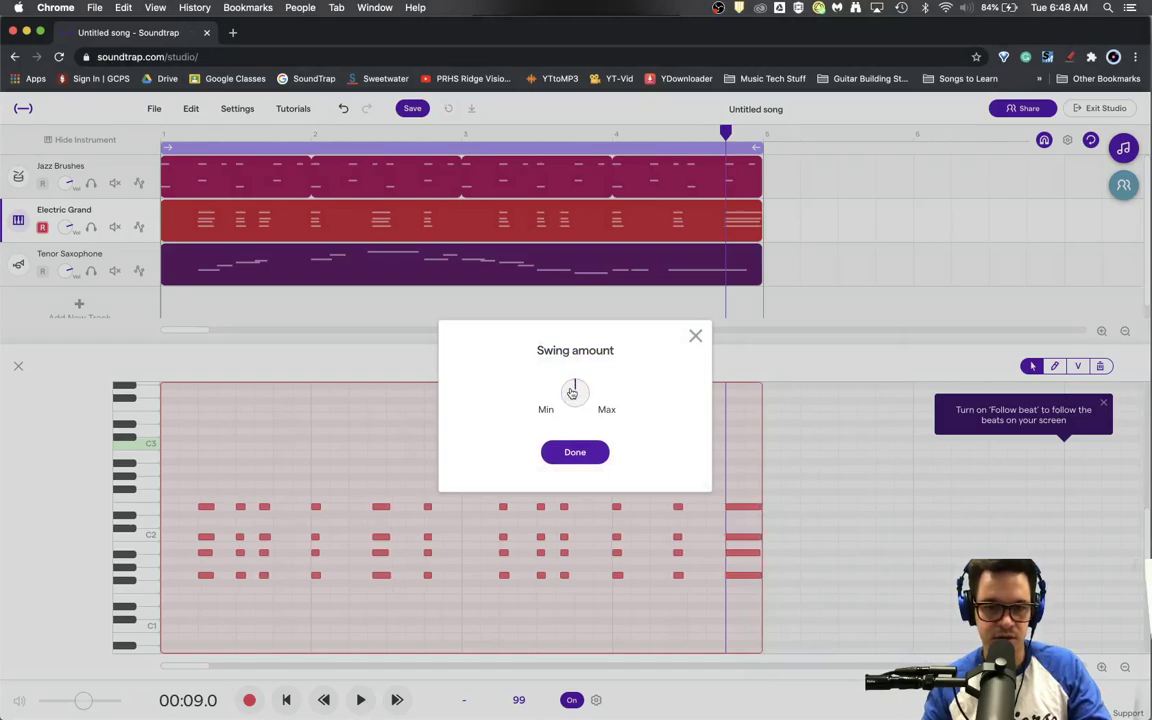
click(576, 449)
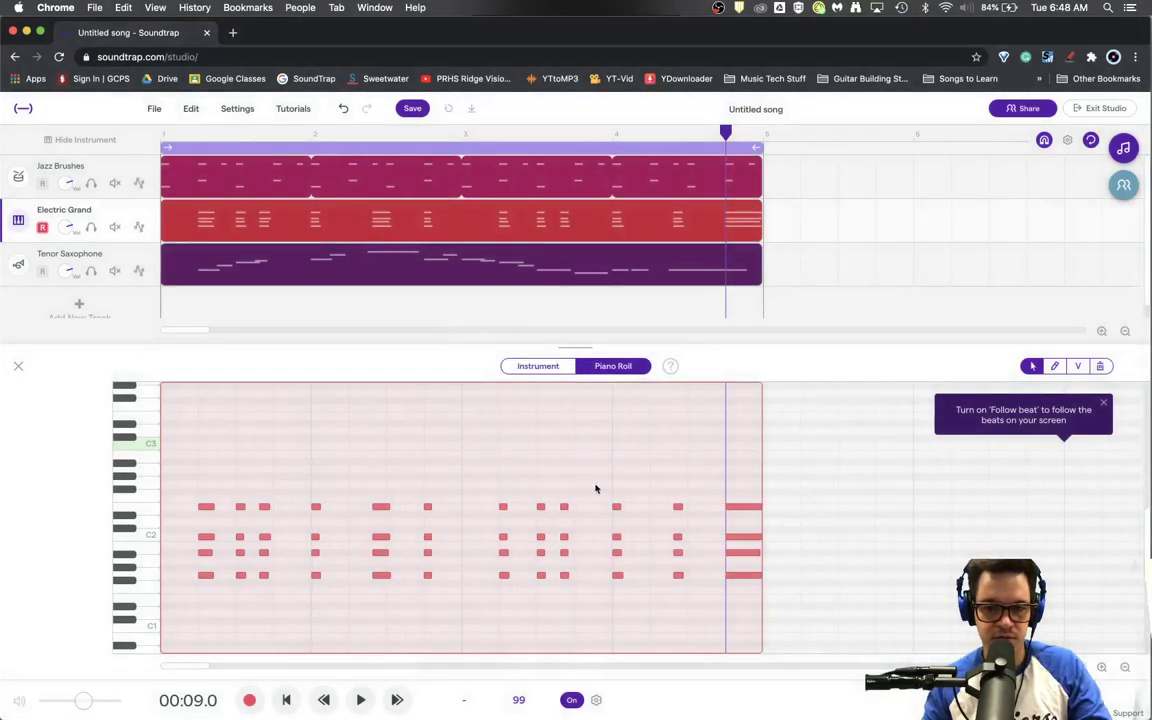
click(689, 495)
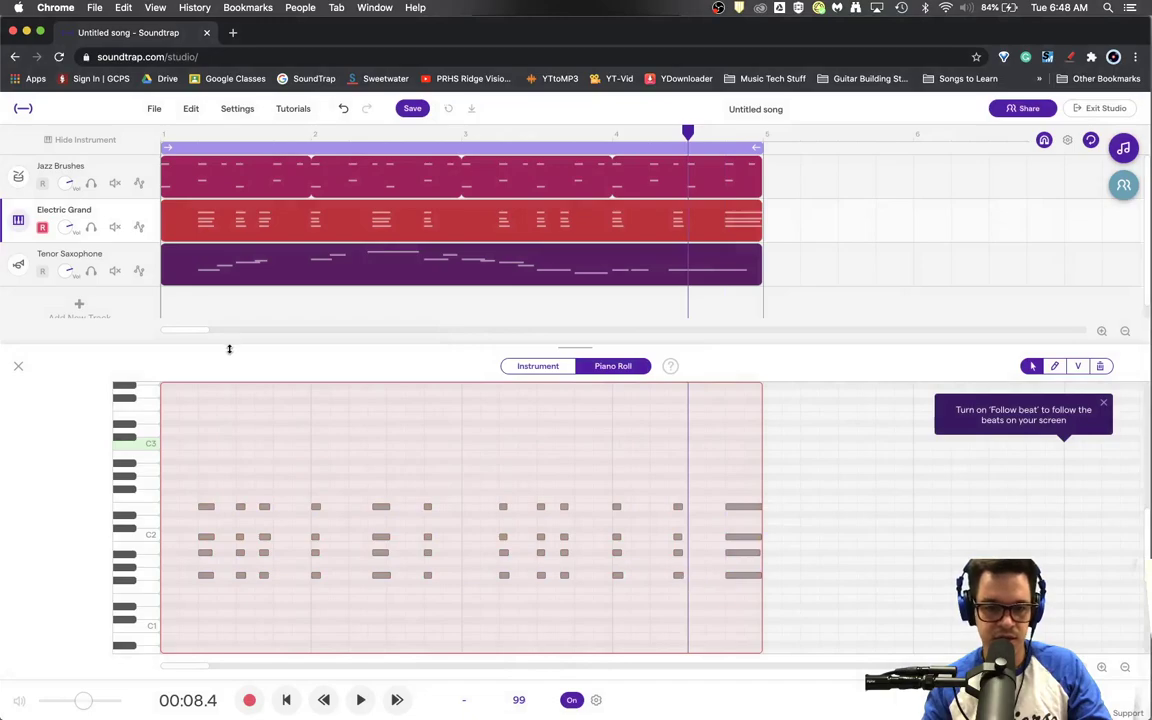
Play the loop from the start with the saxophone melody, then reopen the Electric Grand chords
click(200, 265)
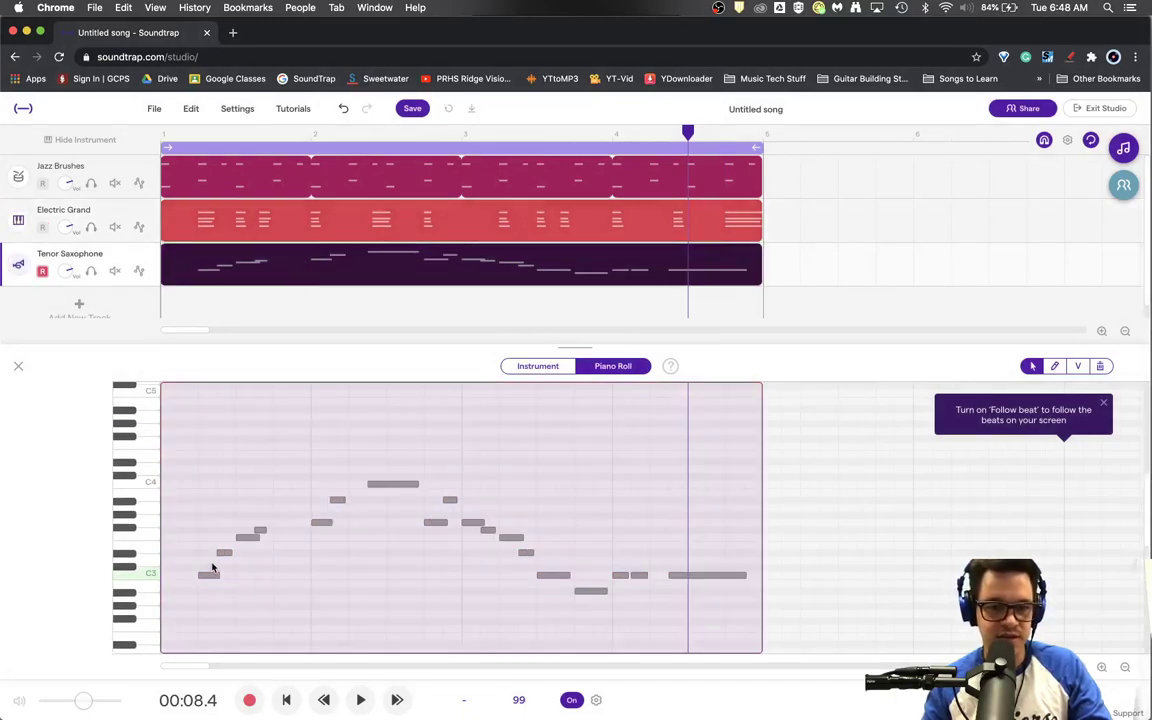
click(286, 700)
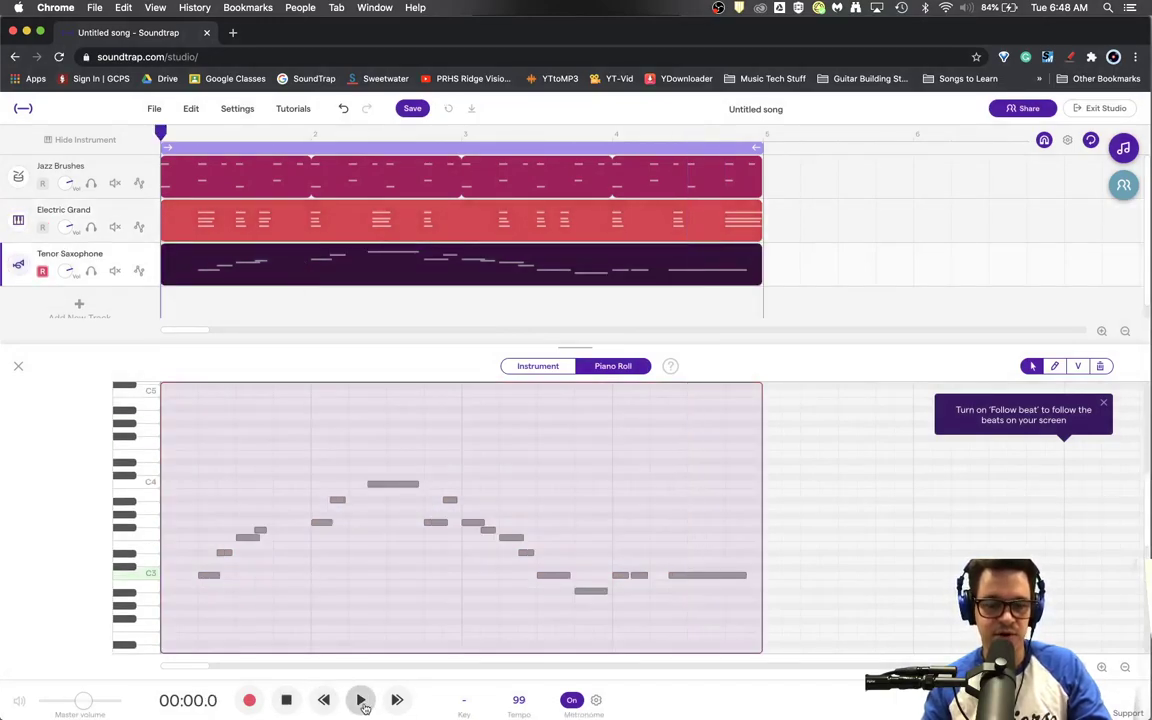
click(361, 701)
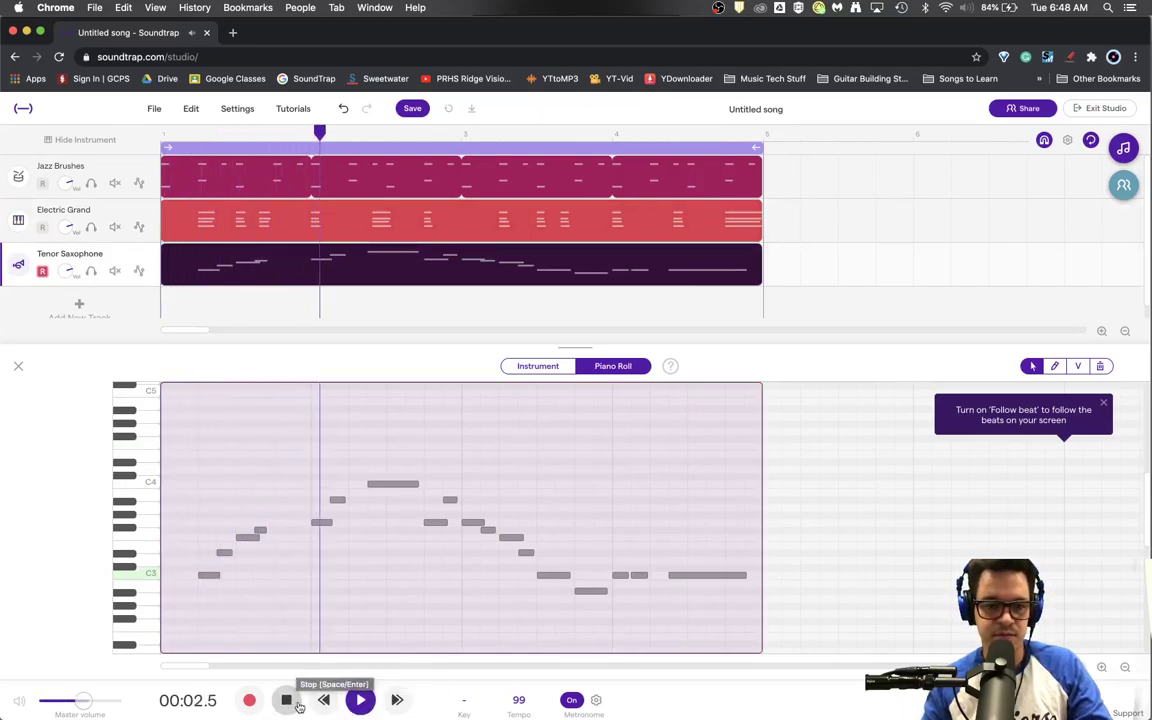
click(287, 701)
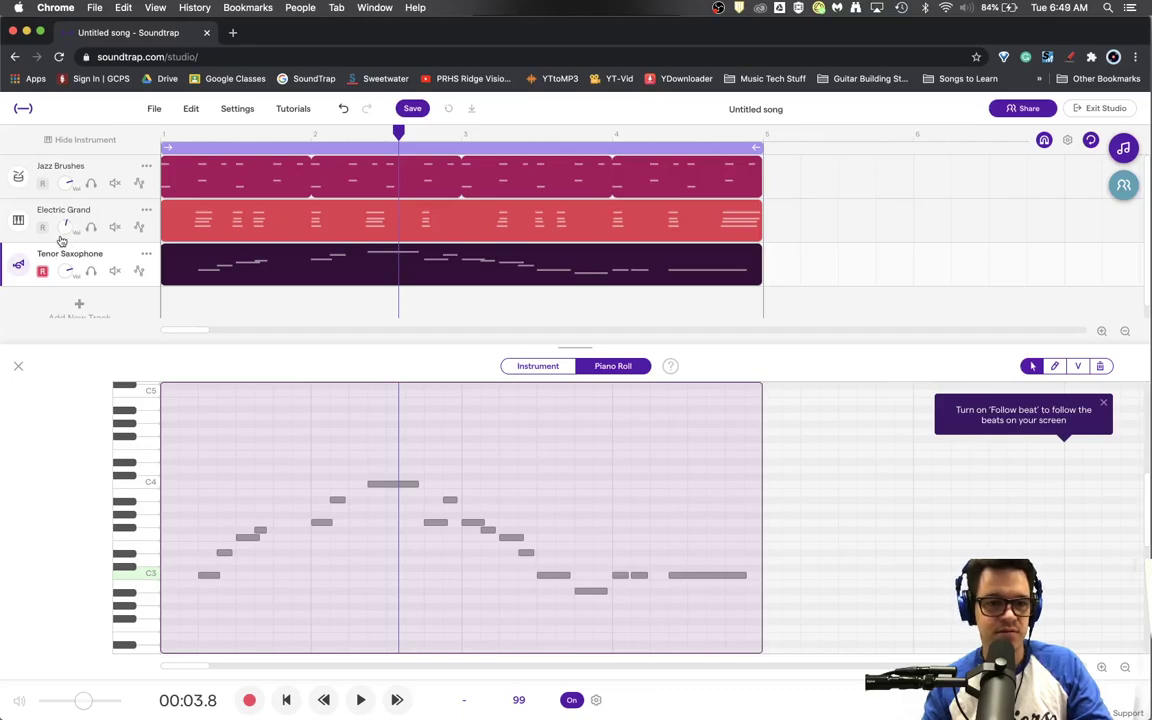
click(216, 230)
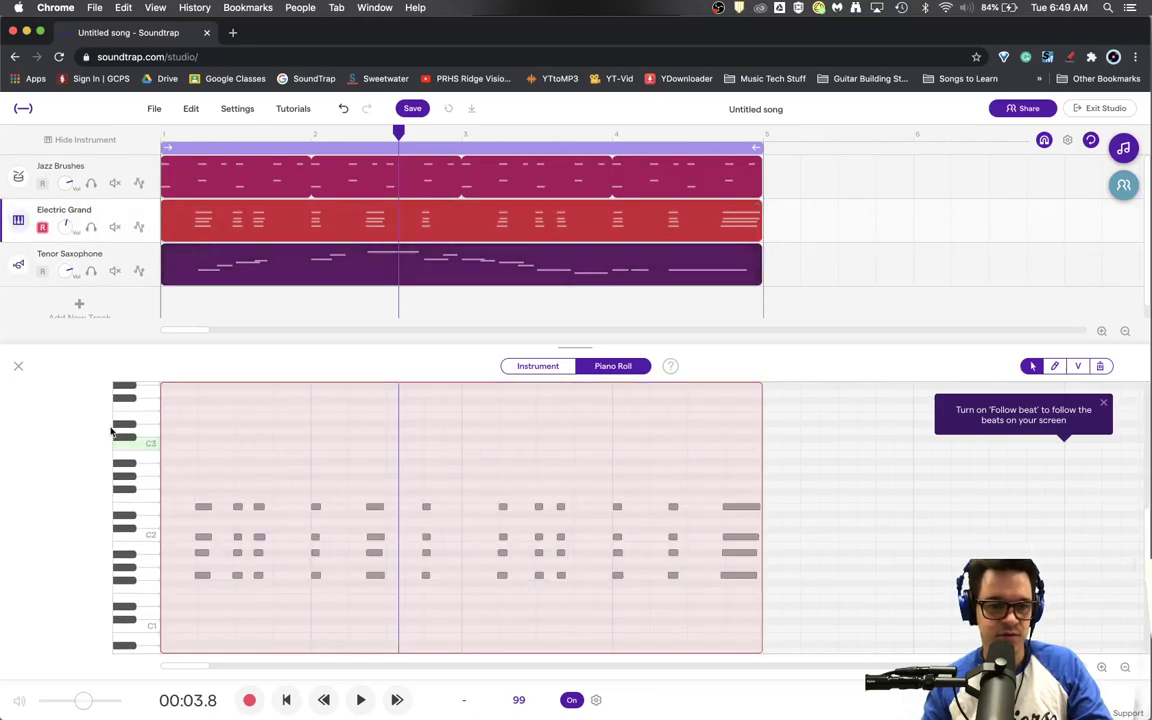
Quantize all Electric Grand chord notes to 1/8 swing
drag(173, 449, 755, 584)
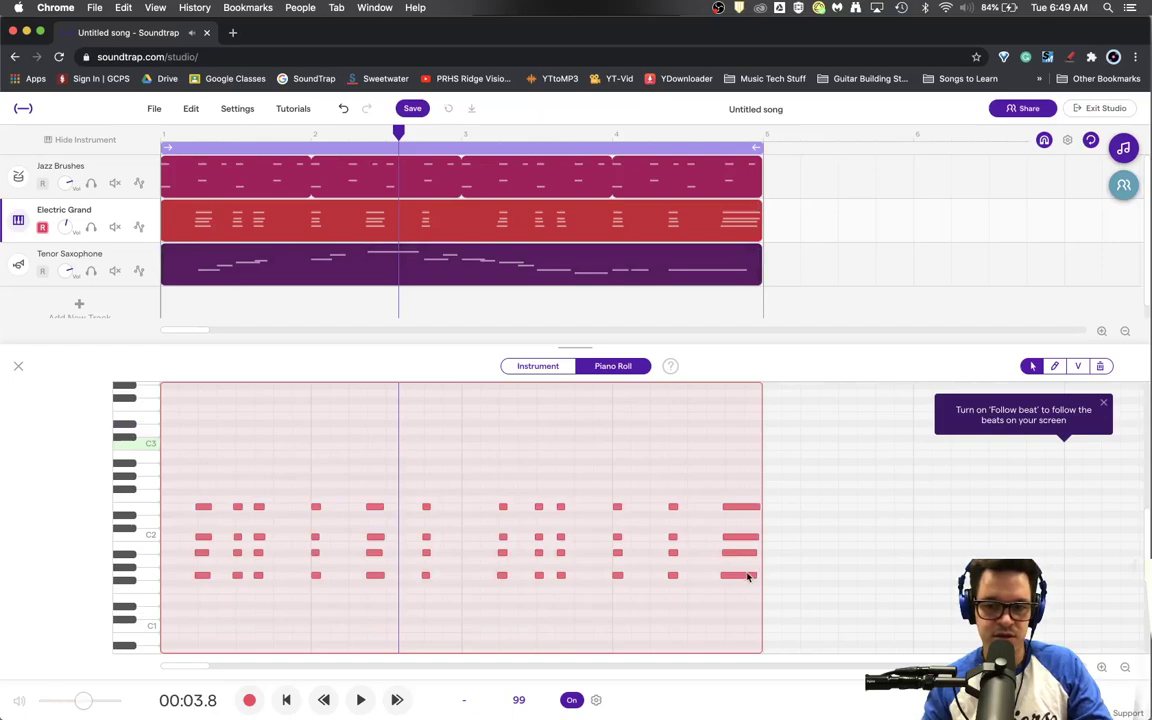
right_click(747, 577)
mouse_move(800, 622)
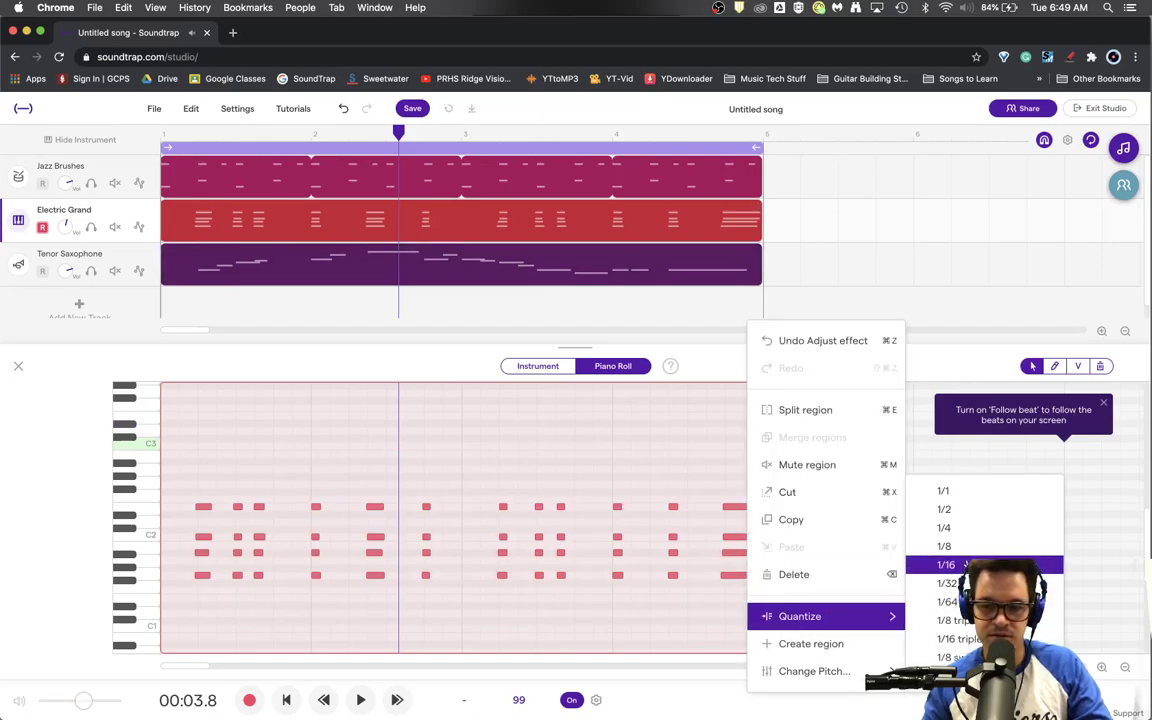
click(945, 657)
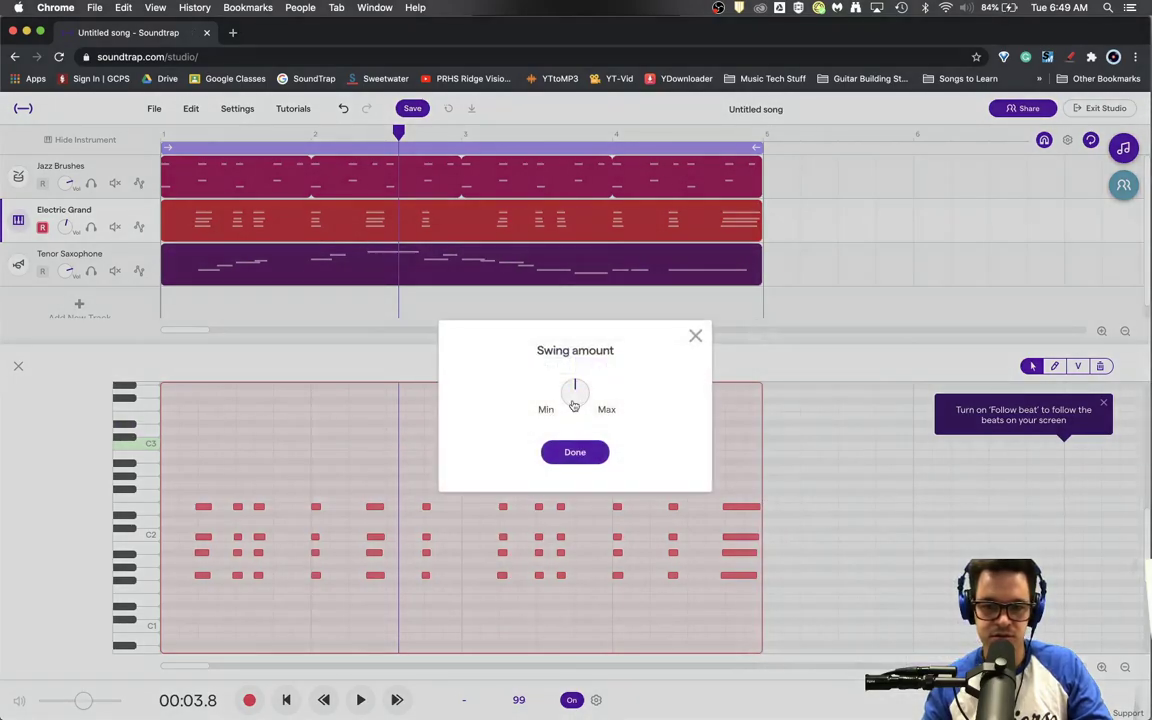
click(574, 450)
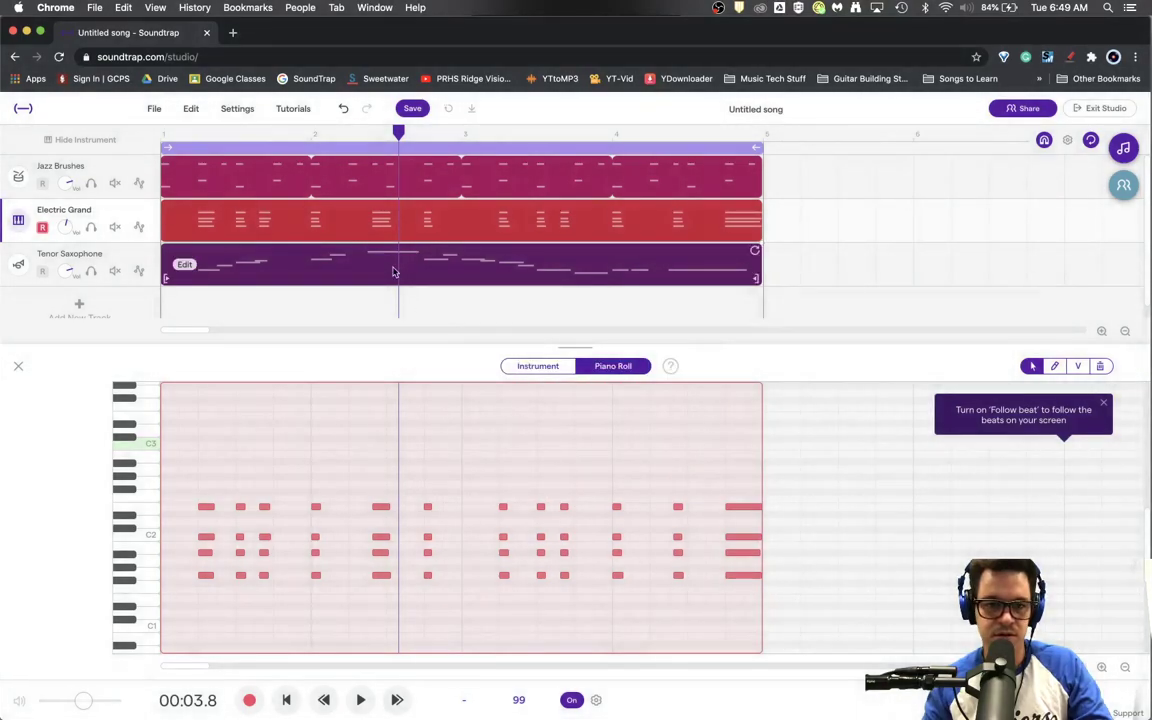
Quantize all Tenor Saxophone notes to 1/8 swing with a slightly reduced swing amount
click(180, 262)
drag(188, 421, 710, 612)
right_click(690, 528)
mouse_move(760, 612)
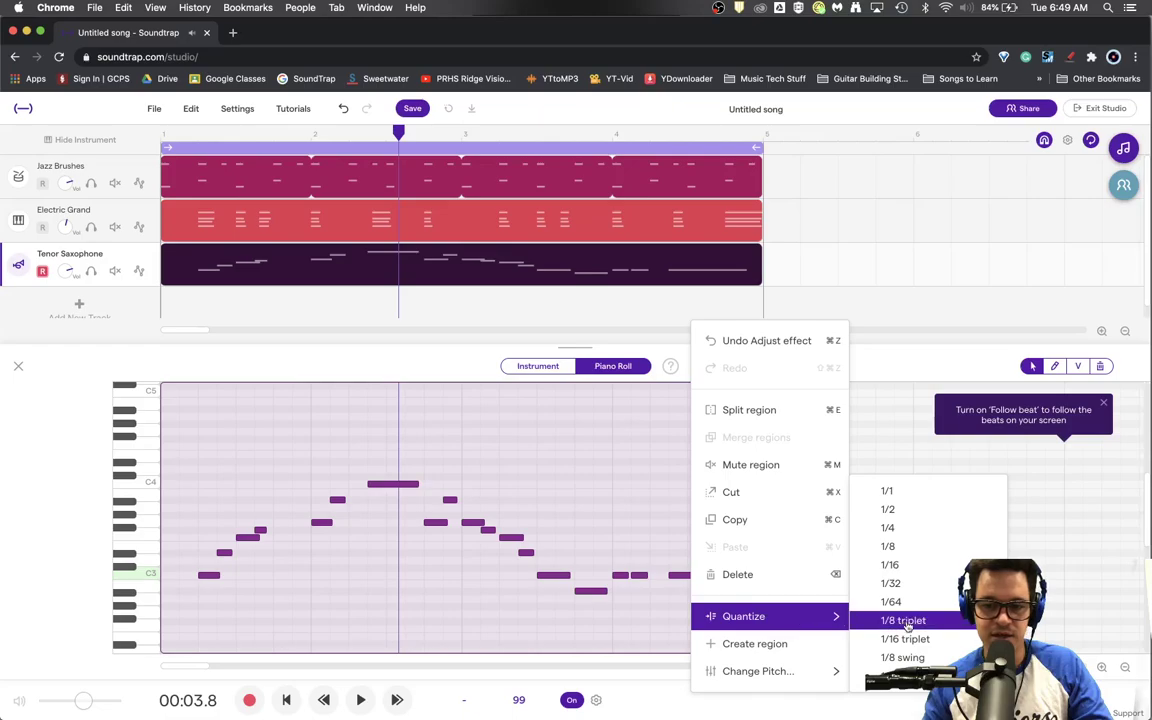
click(905, 657)
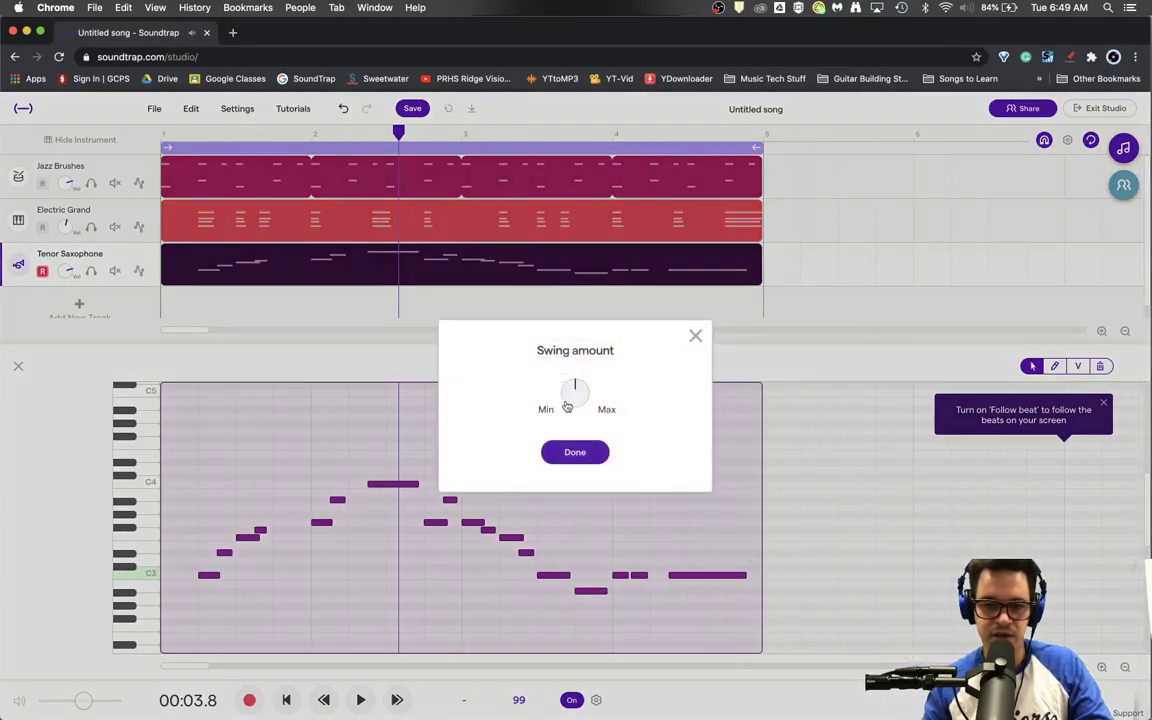
drag(575, 392, 566, 408)
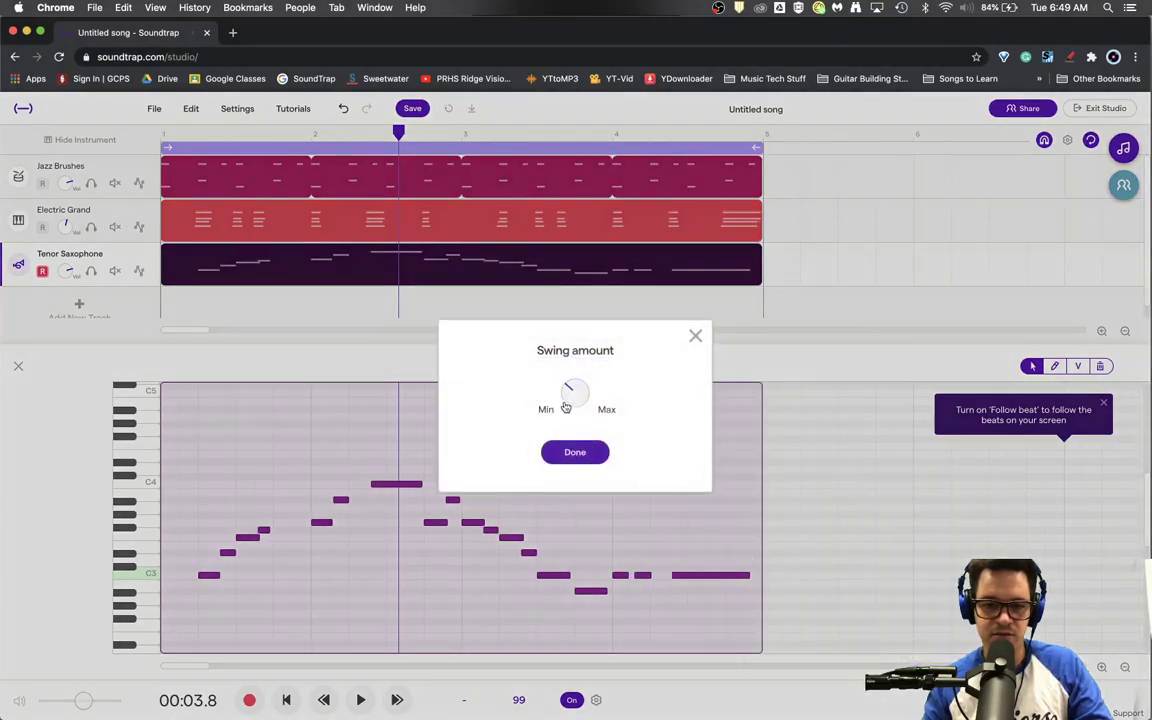
click(575, 452)
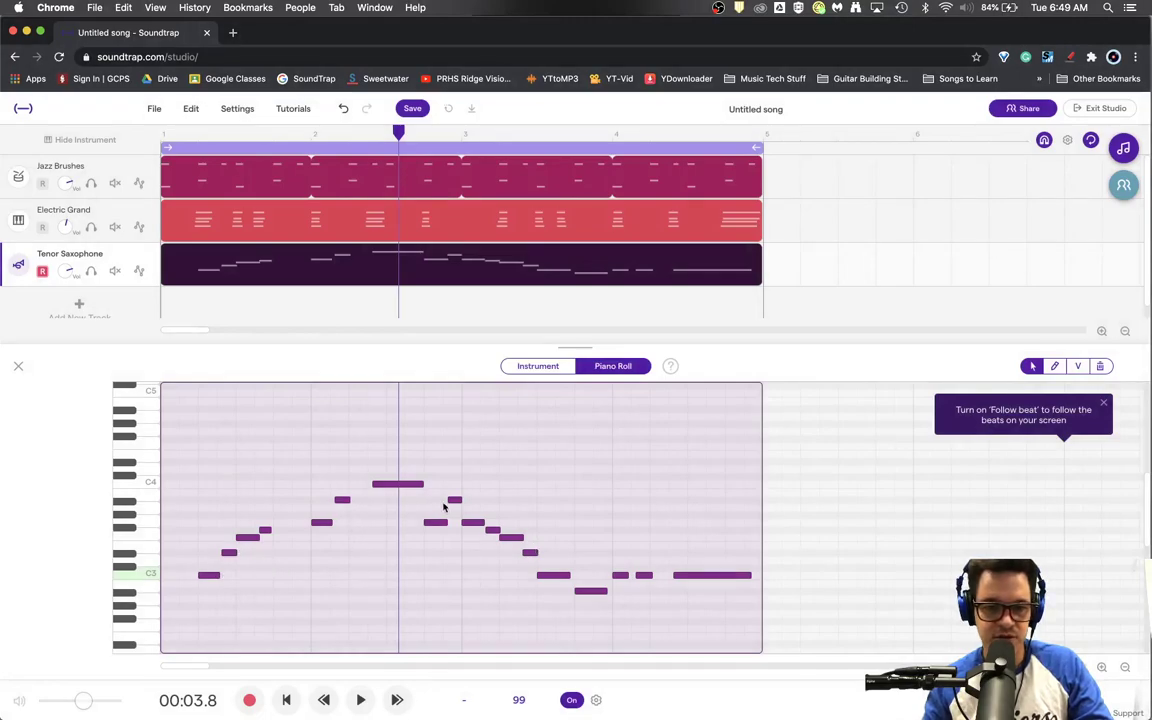
Re-apply 1/8 swing to the Electric Grand chords and play the loop from the start
click(289, 700)
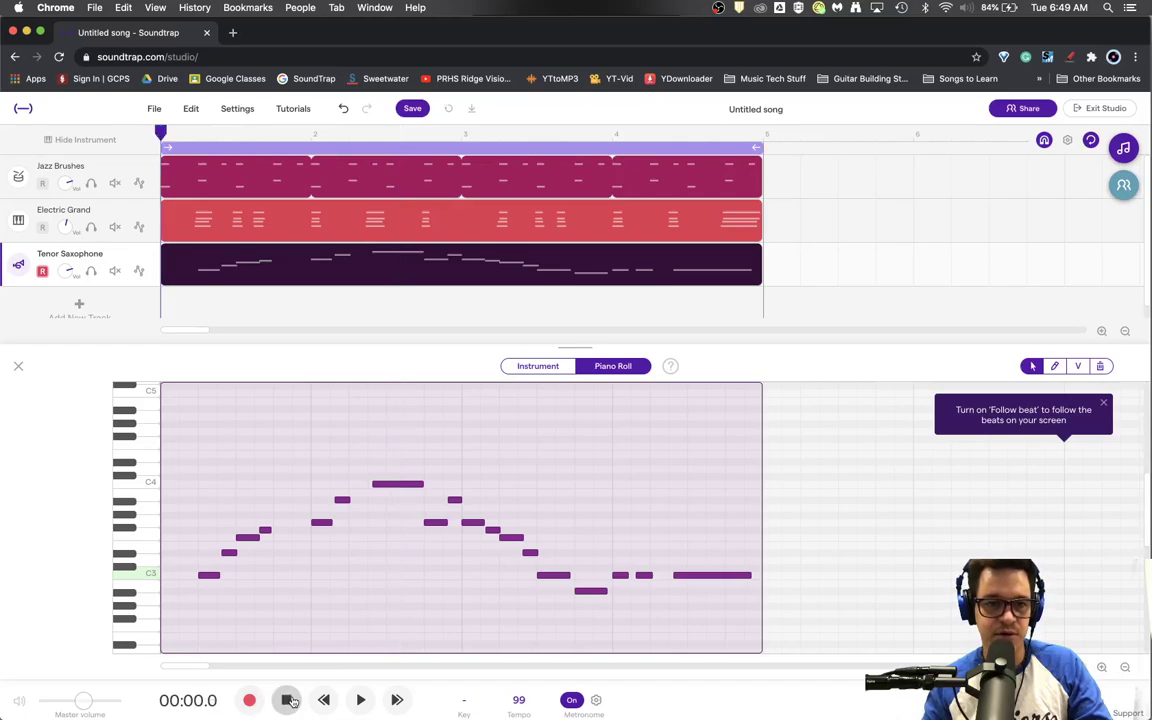
click(603, 227)
drag(166, 405, 744, 591)
right_click(746, 579)
mouse_move(850, 616)
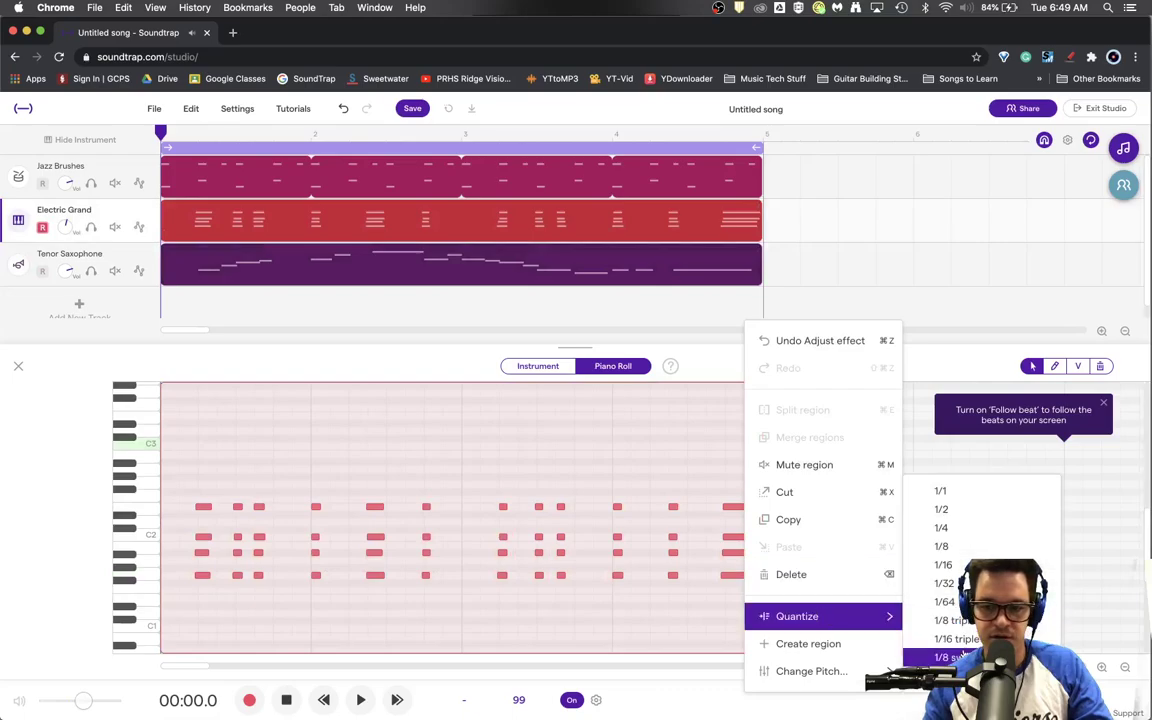
click(945, 657)
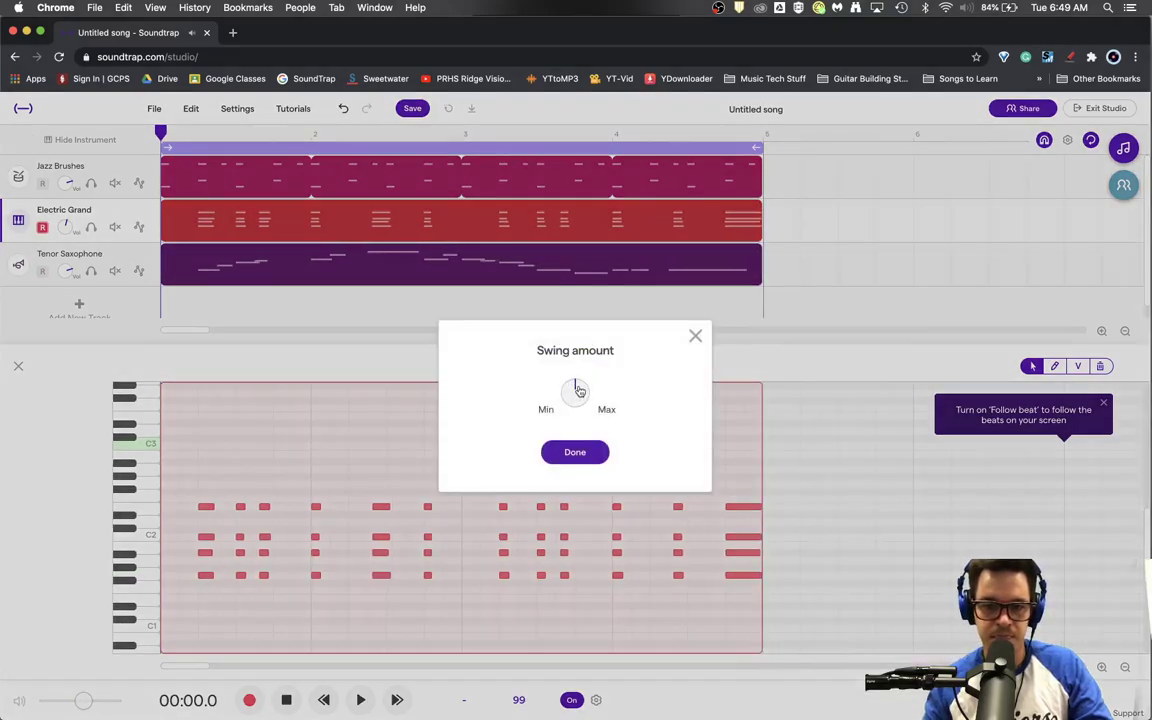
click(575, 452)
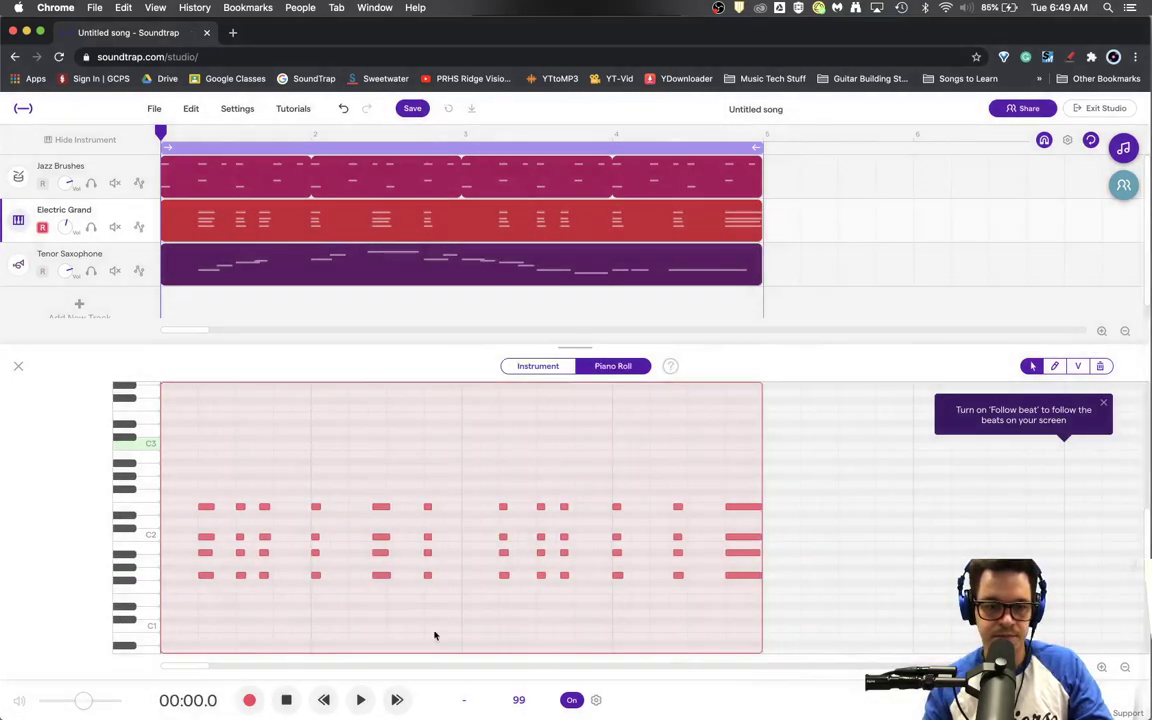
click(361, 700)
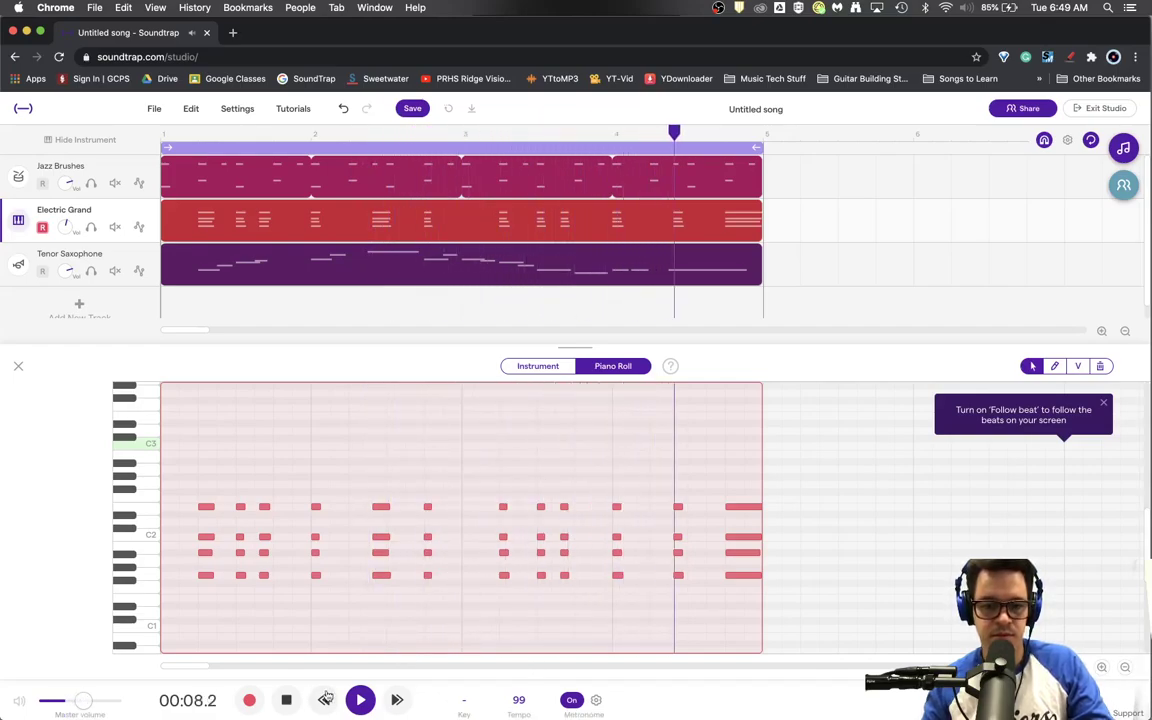
click(288, 701)
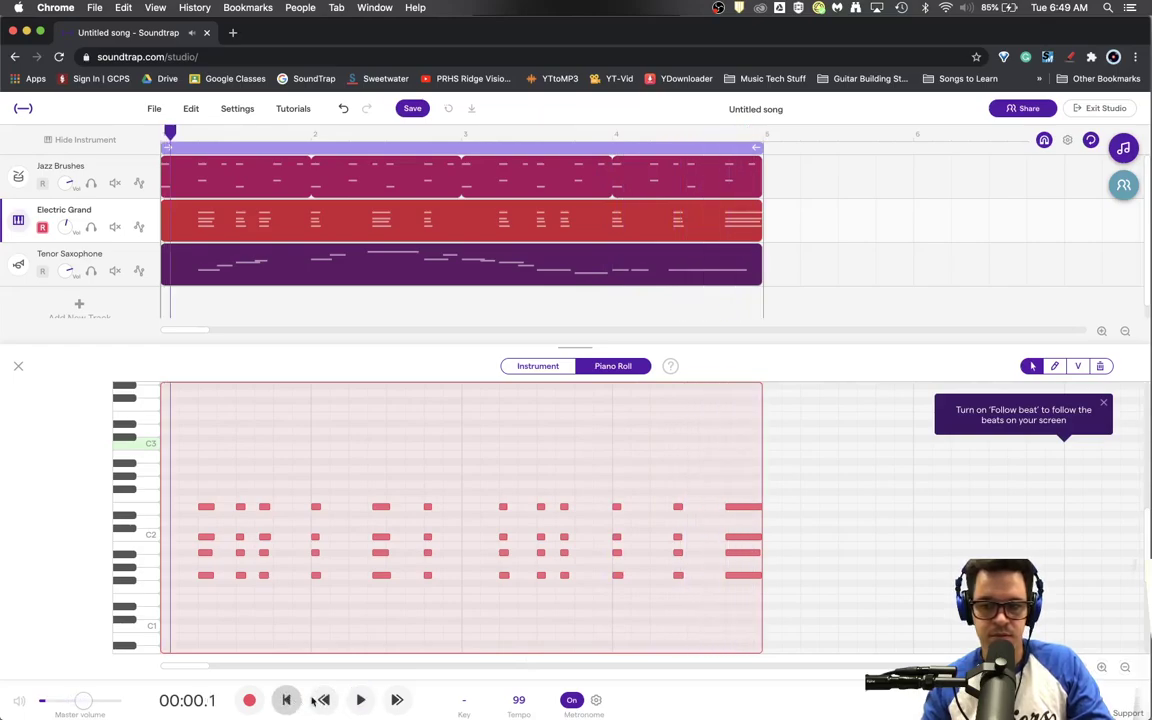